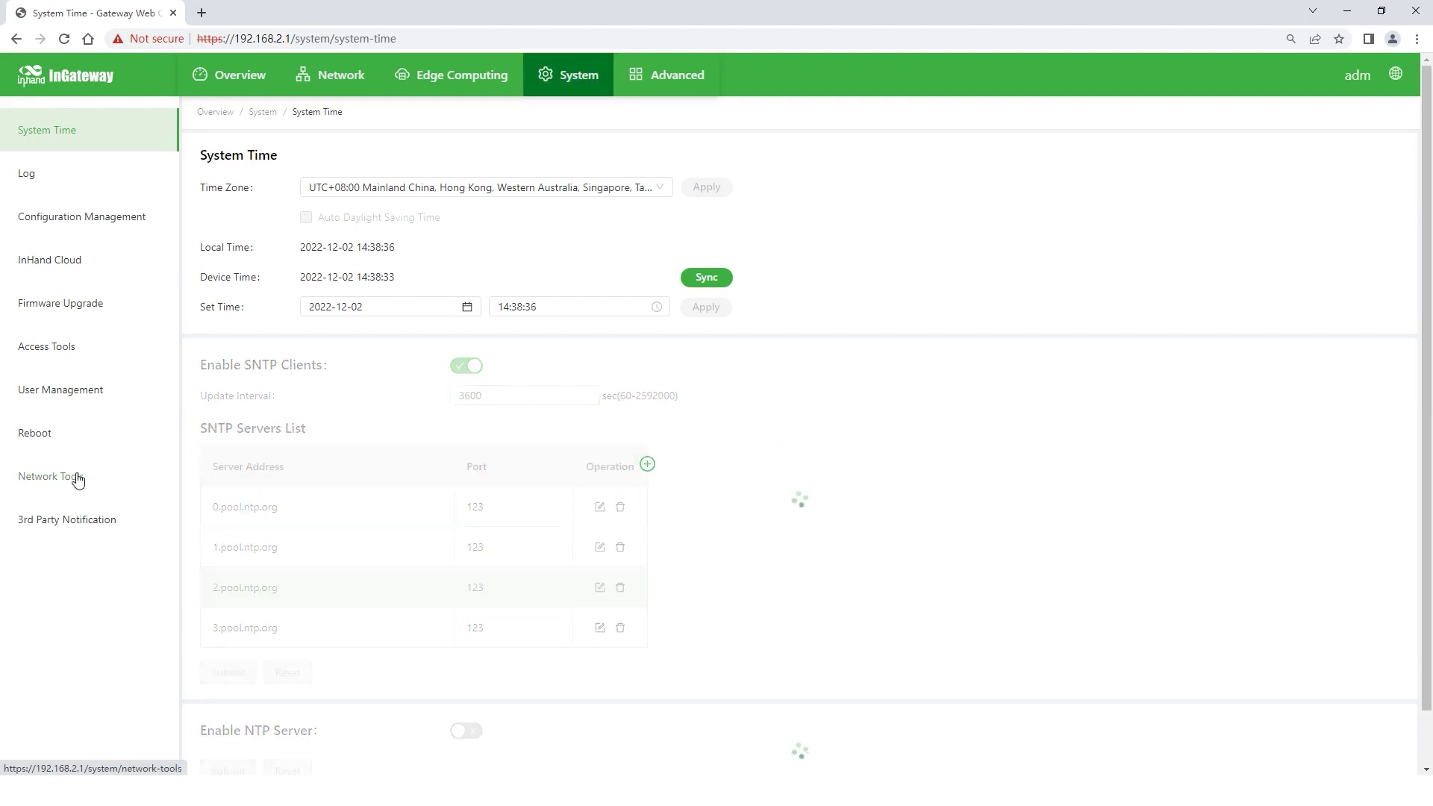
# Step: Ping 8.8.8.8 from Network Tools to test the gateway's internet access
pyautogui.click(51, 476)
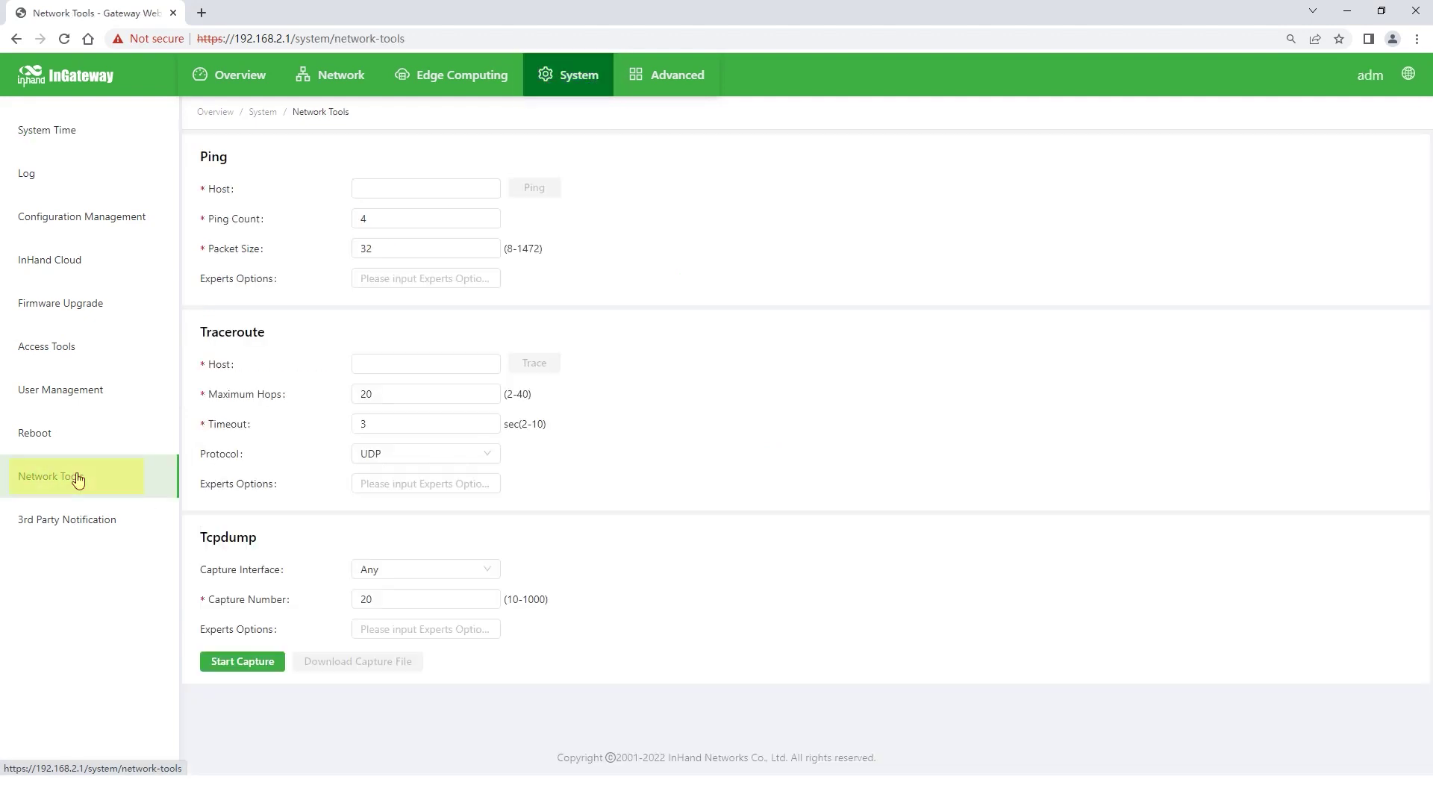
pyautogui.click(426, 188)
pyautogui.write('8.8.8.8')
pyautogui.click(549, 188)
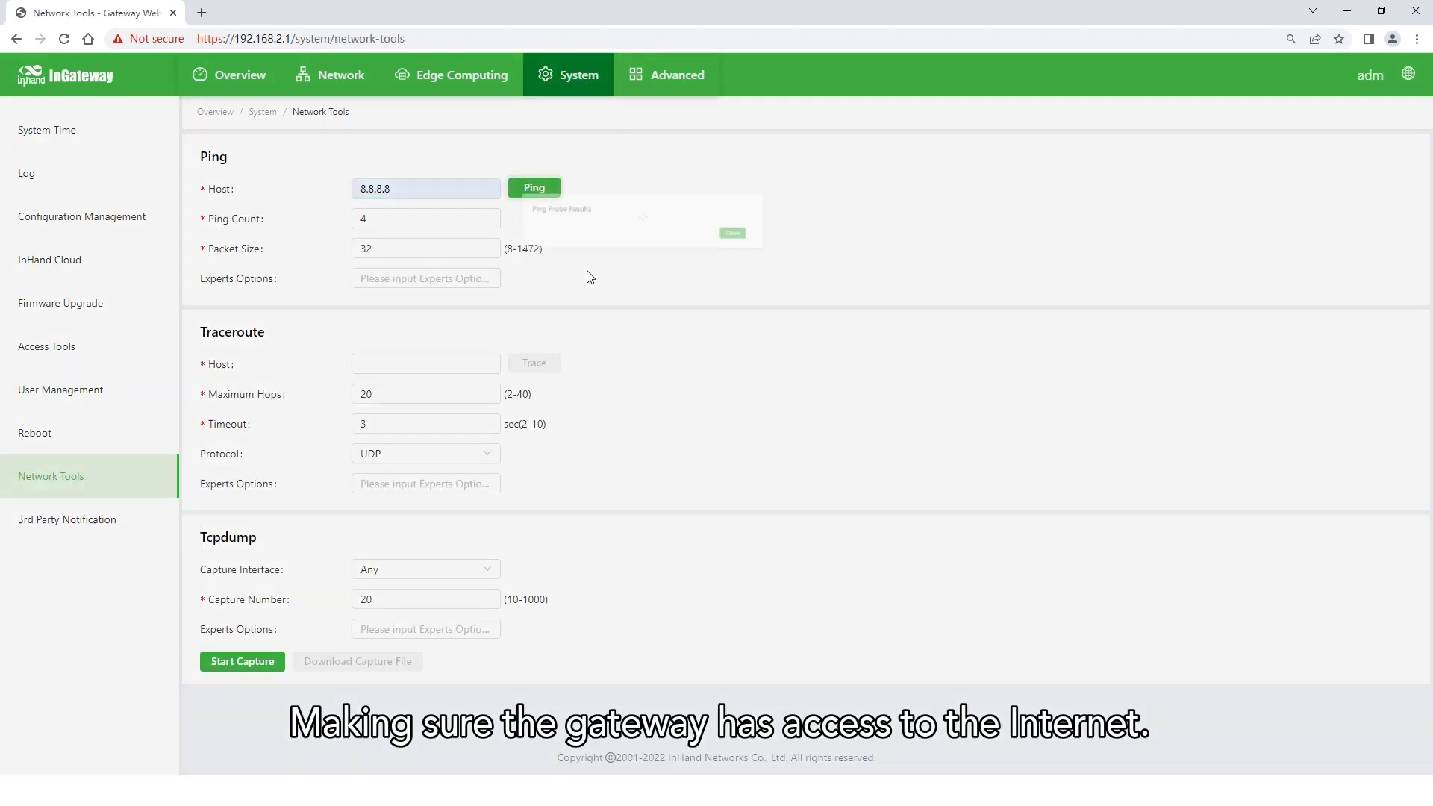
# Step: Bring up the WAN interface page under Network Interface
pyautogui.click(889, 417)
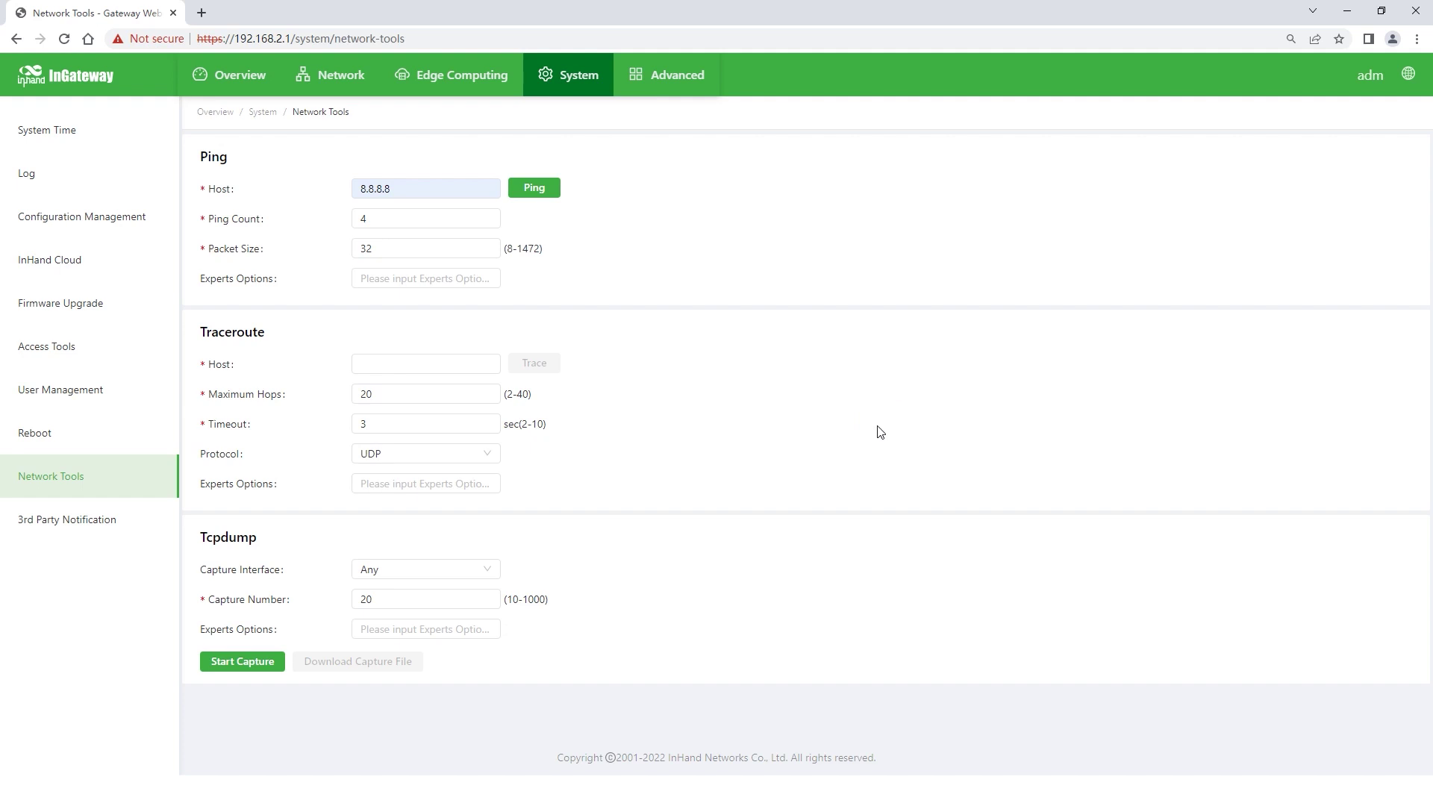
pyautogui.click(340, 74)
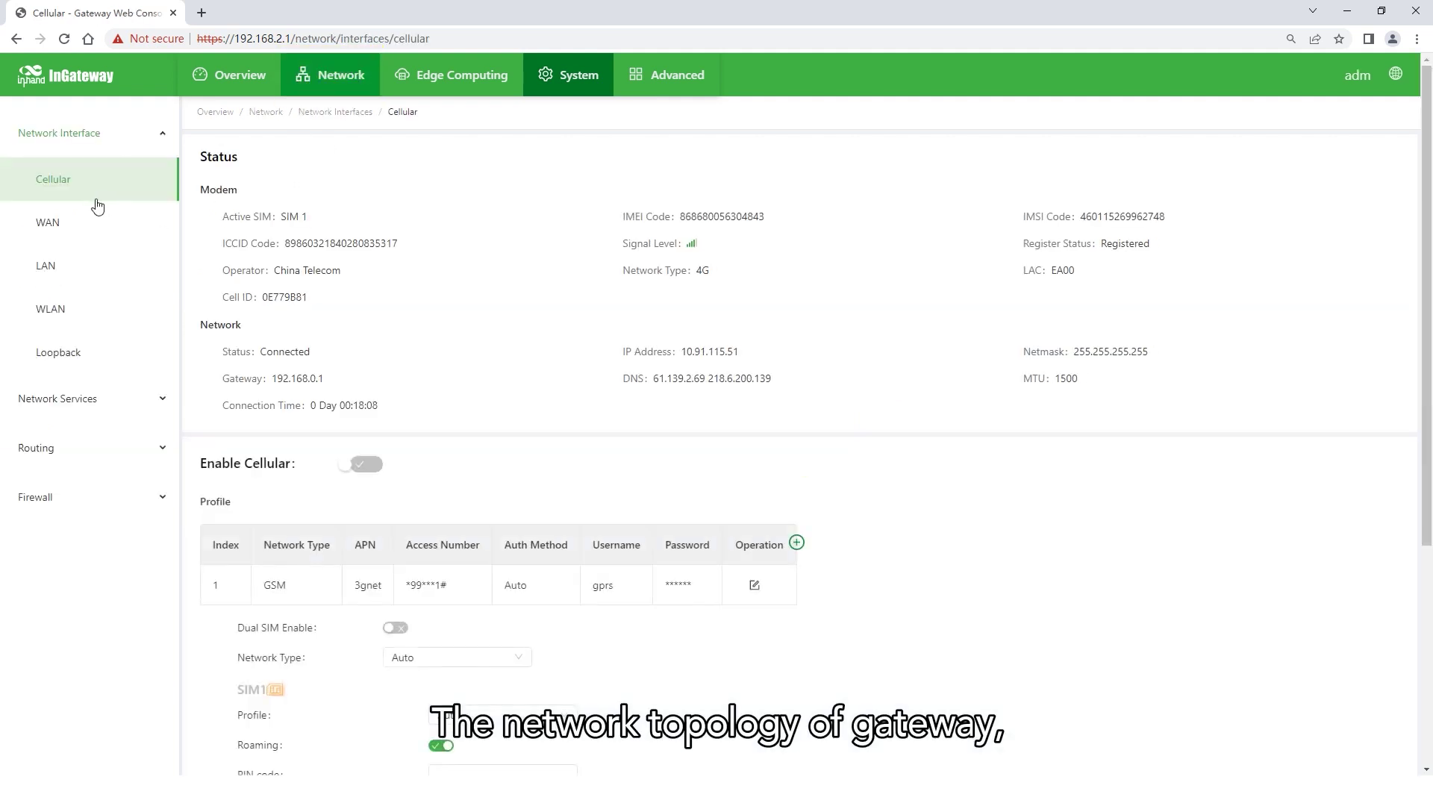
pyautogui.click(47, 223)
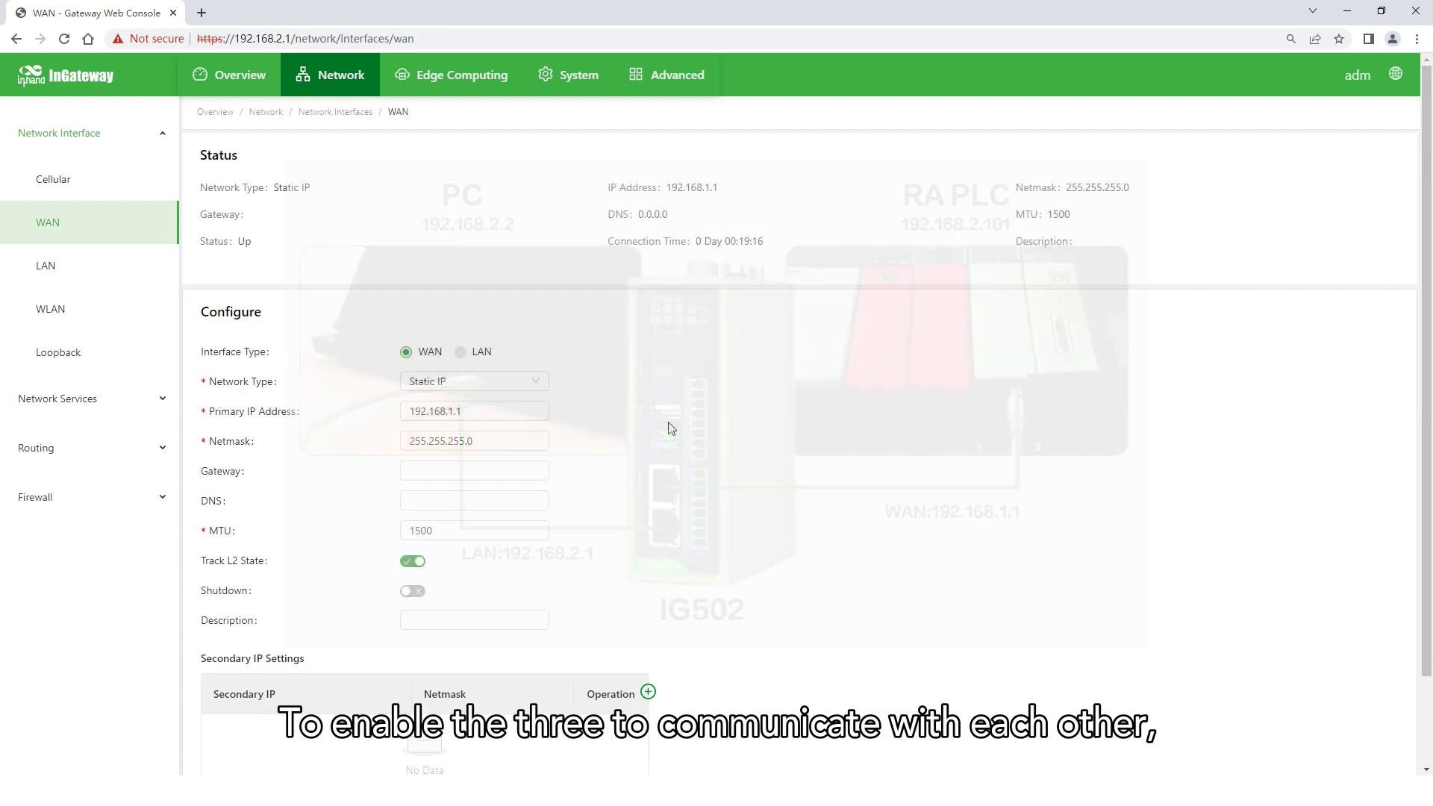
pyautogui.scroll(-2, 668, 427)
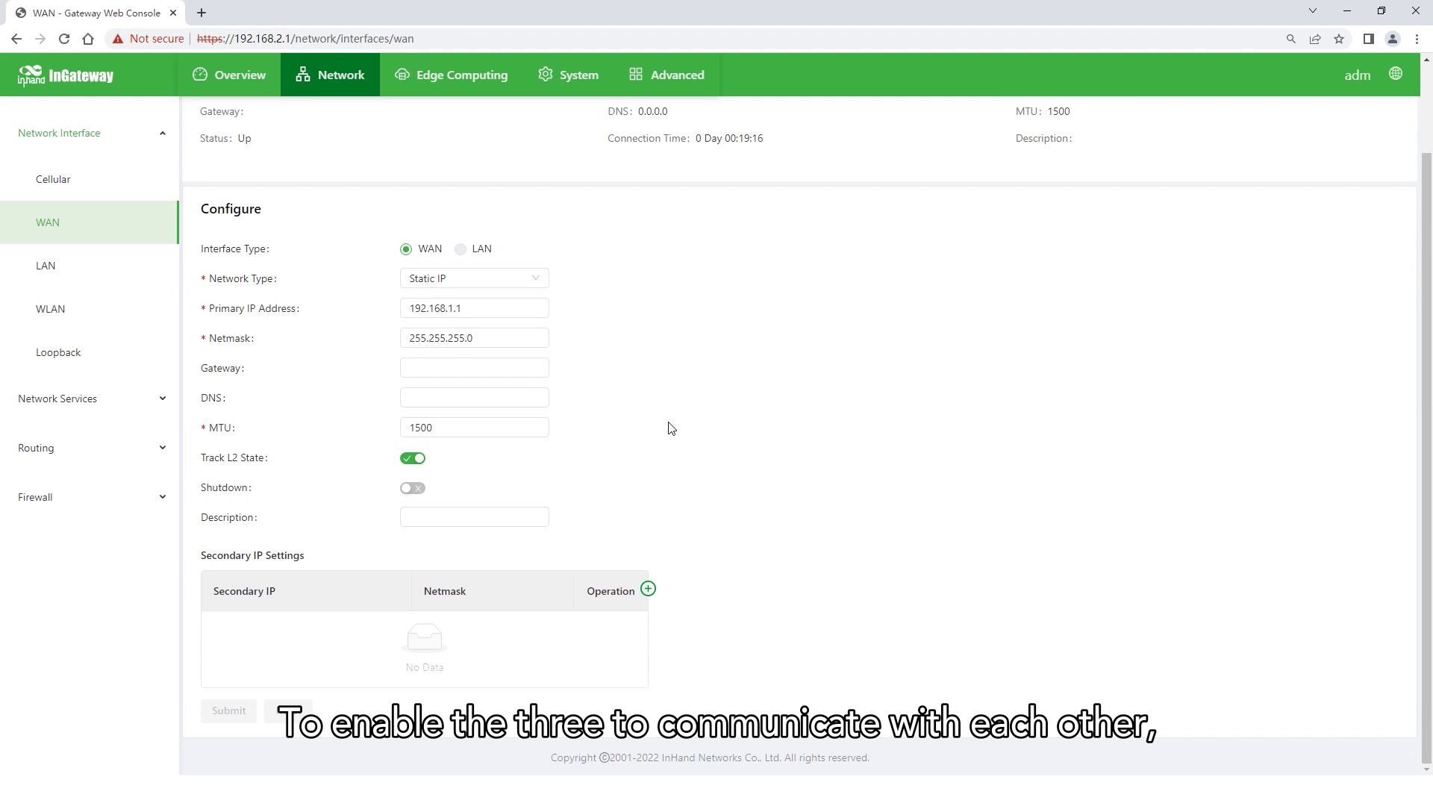
# Step: Change the WAN port's interface type to LAN, submit, and return to Edge Computing
pyautogui.click(476, 249)
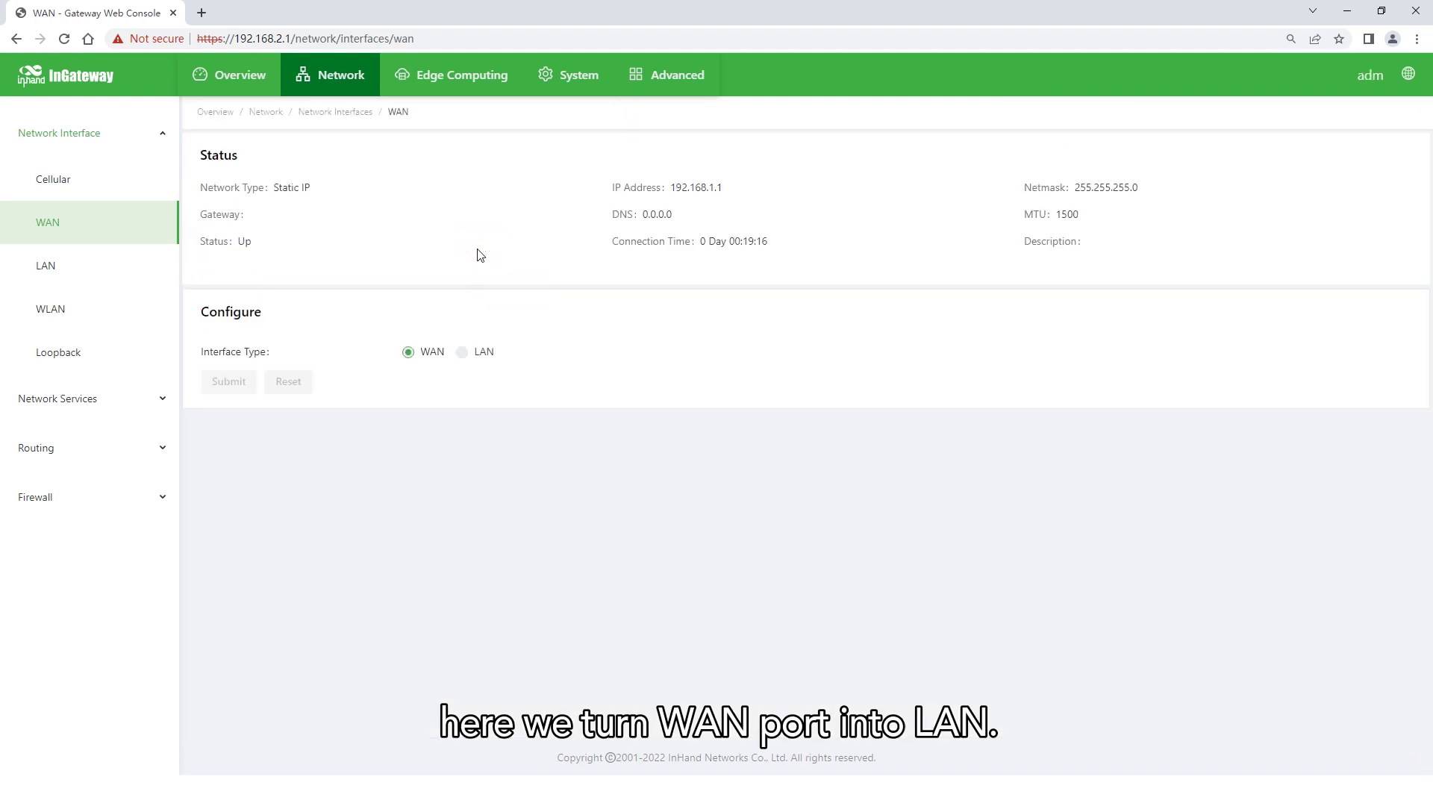
pyautogui.click(227, 382)
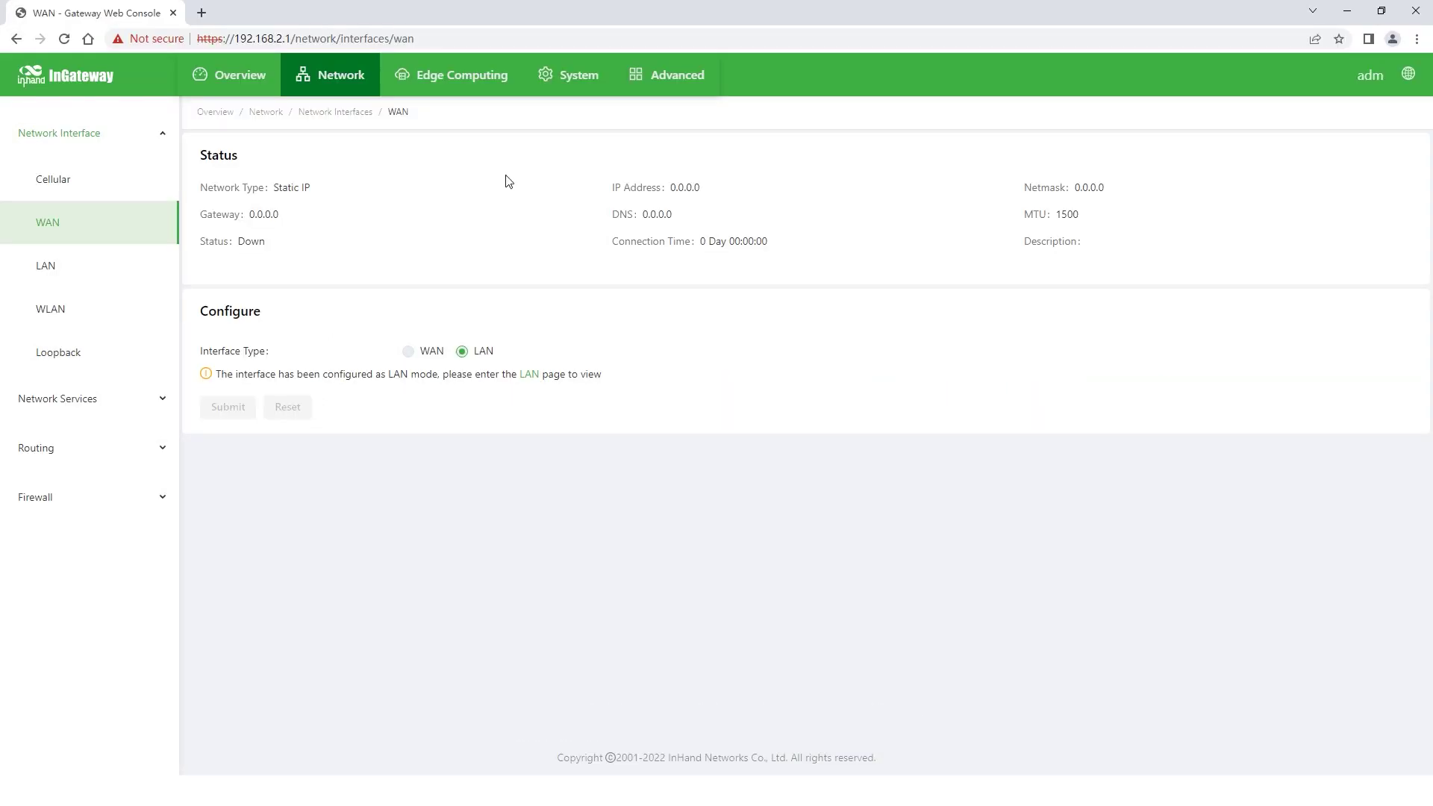
pyautogui.click(468, 87)
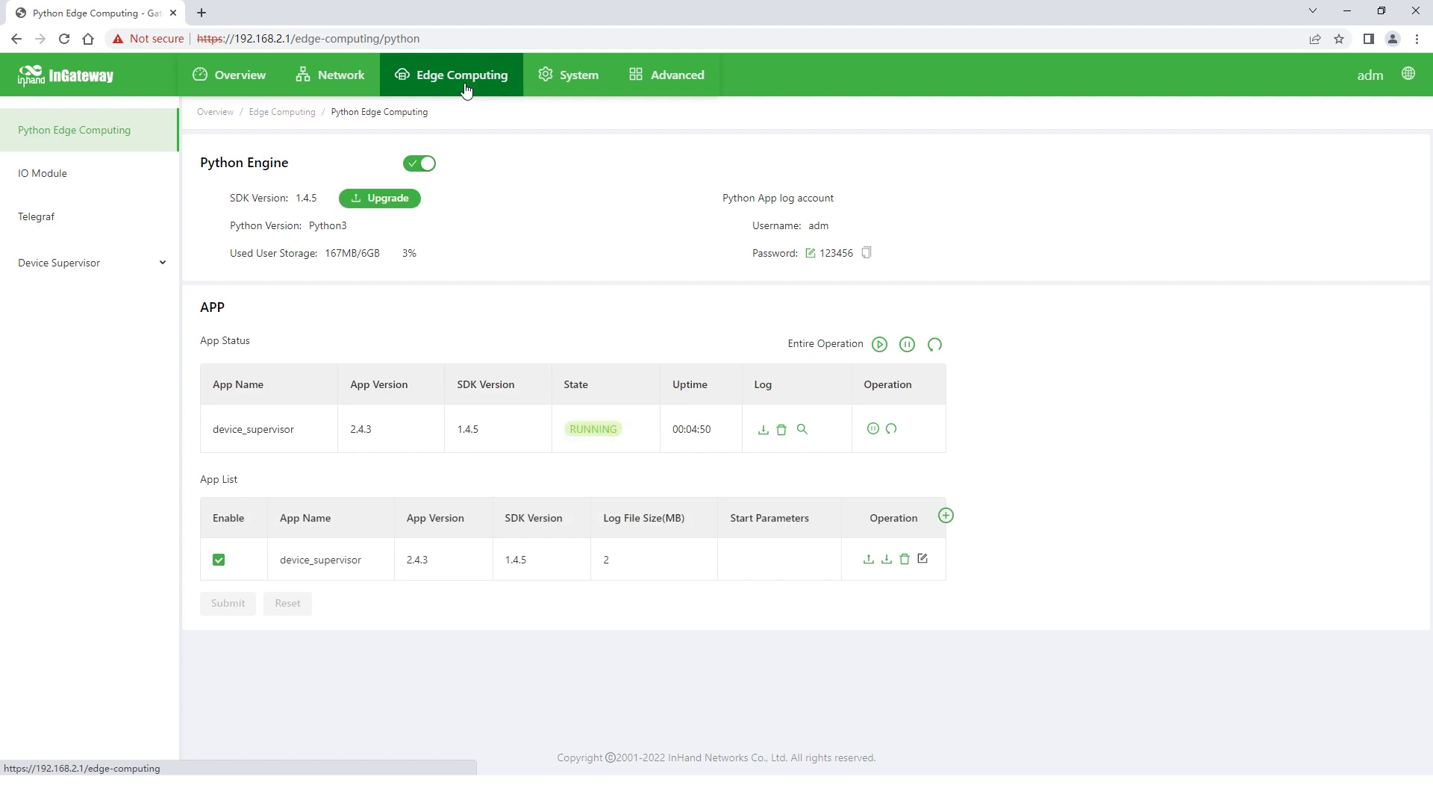
# Step: Create controller Pump_data using EtherNet/IP(ControlLogix) at 192.168.2.101, port 44818
pyautogui.click(59, 262)
pyautogui.click(89, 309)
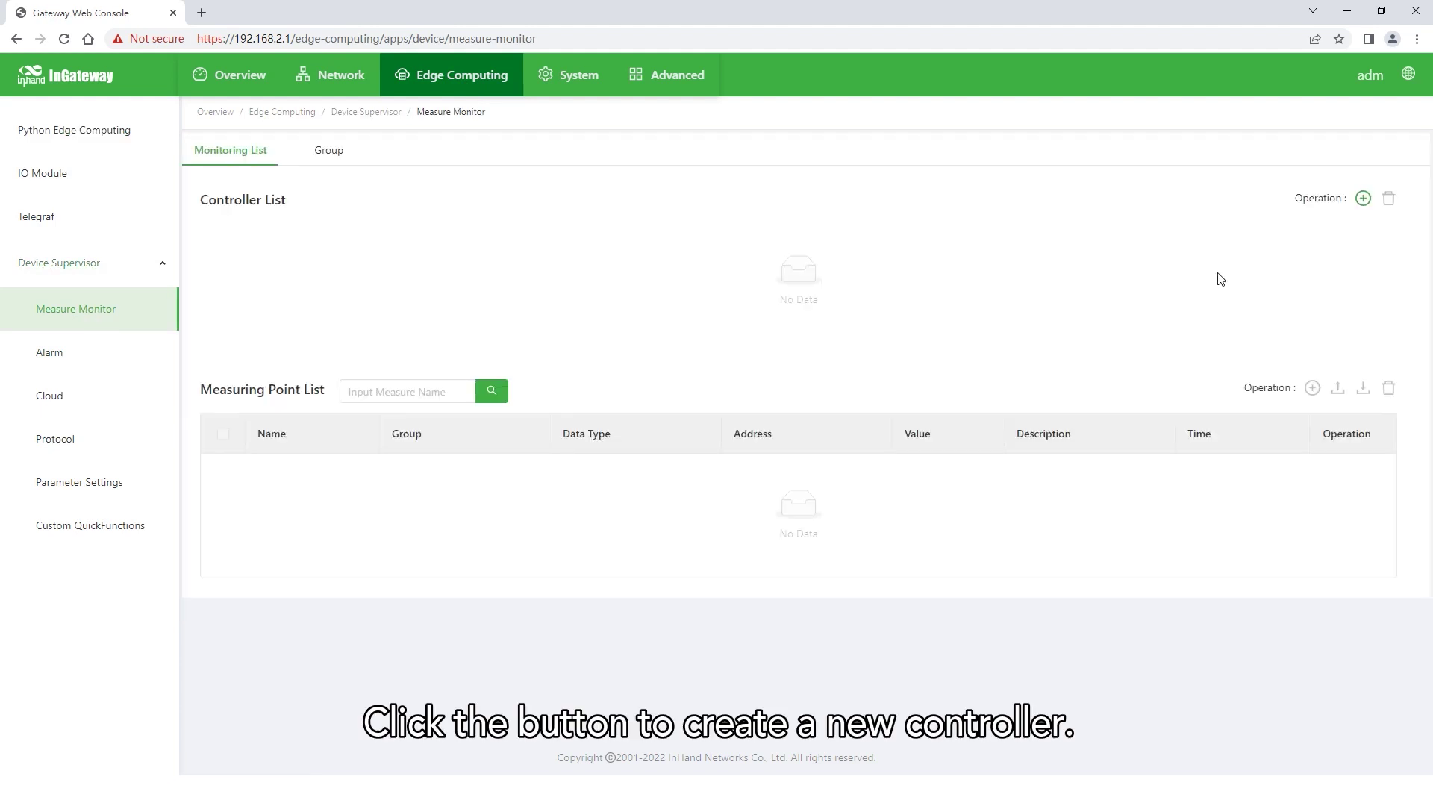
pyautogui.click(1365, 200)
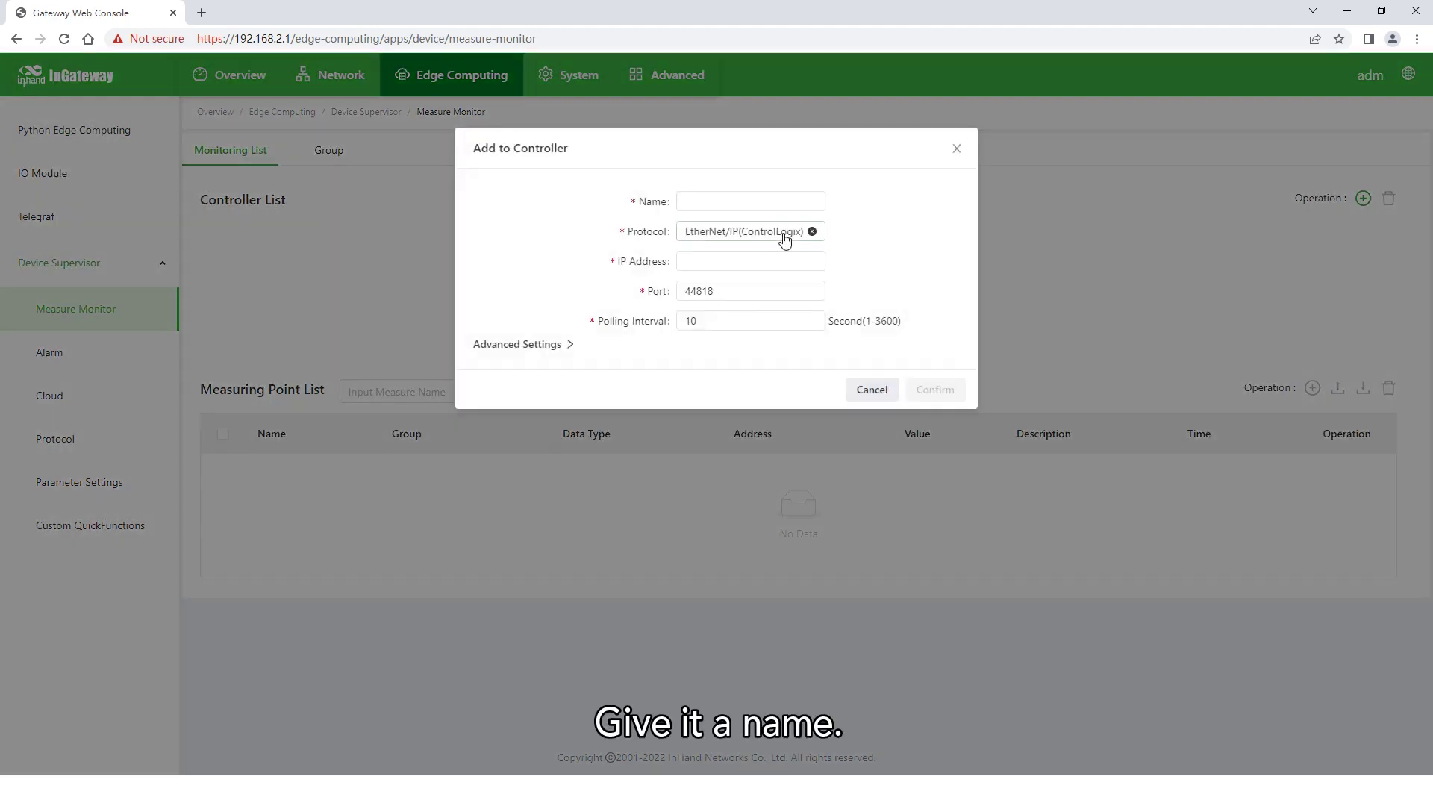
pyautogui.click(763, 231)
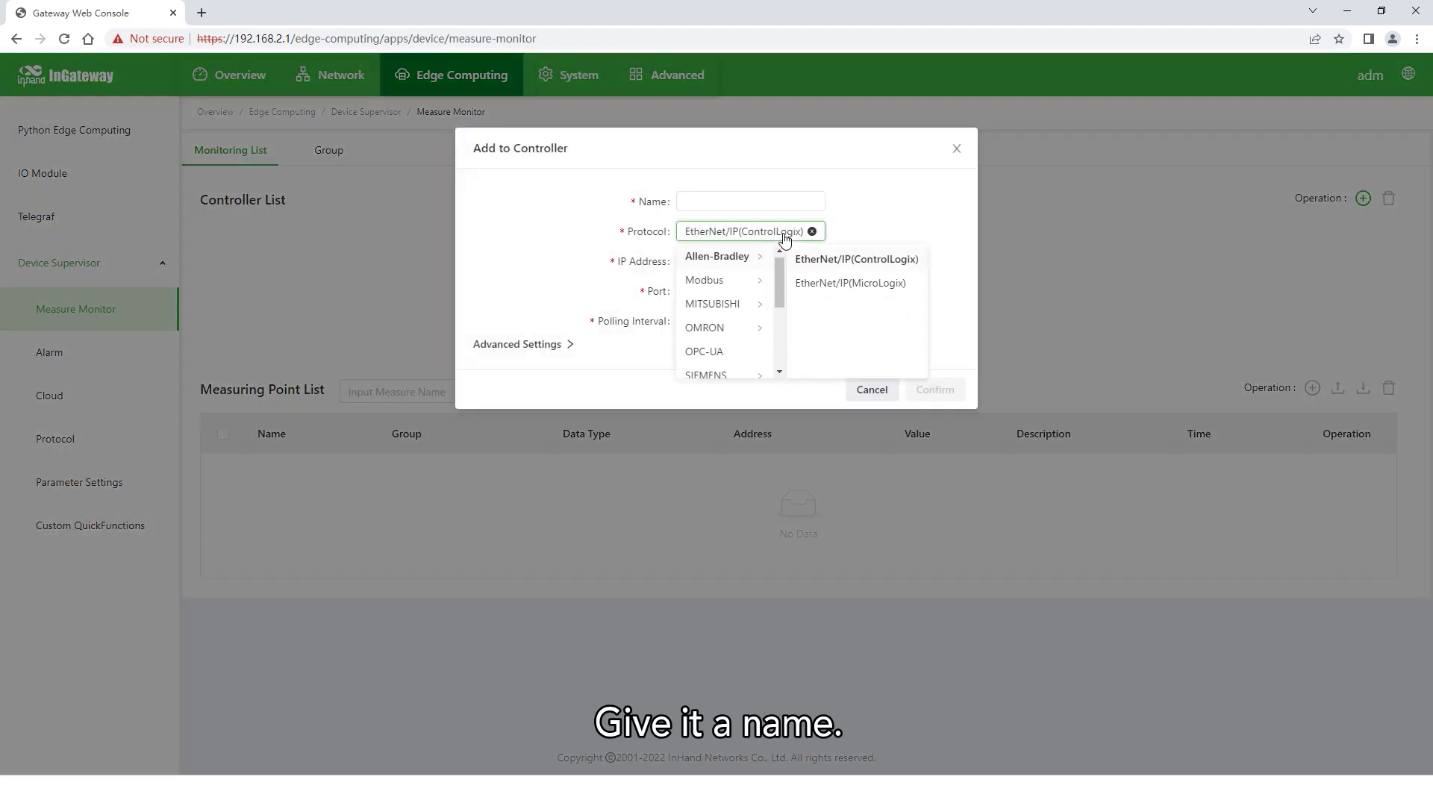
pyautogui.click(862, 262)
pyautogui.click(736, 201)
pyautogui.click(769, 233)
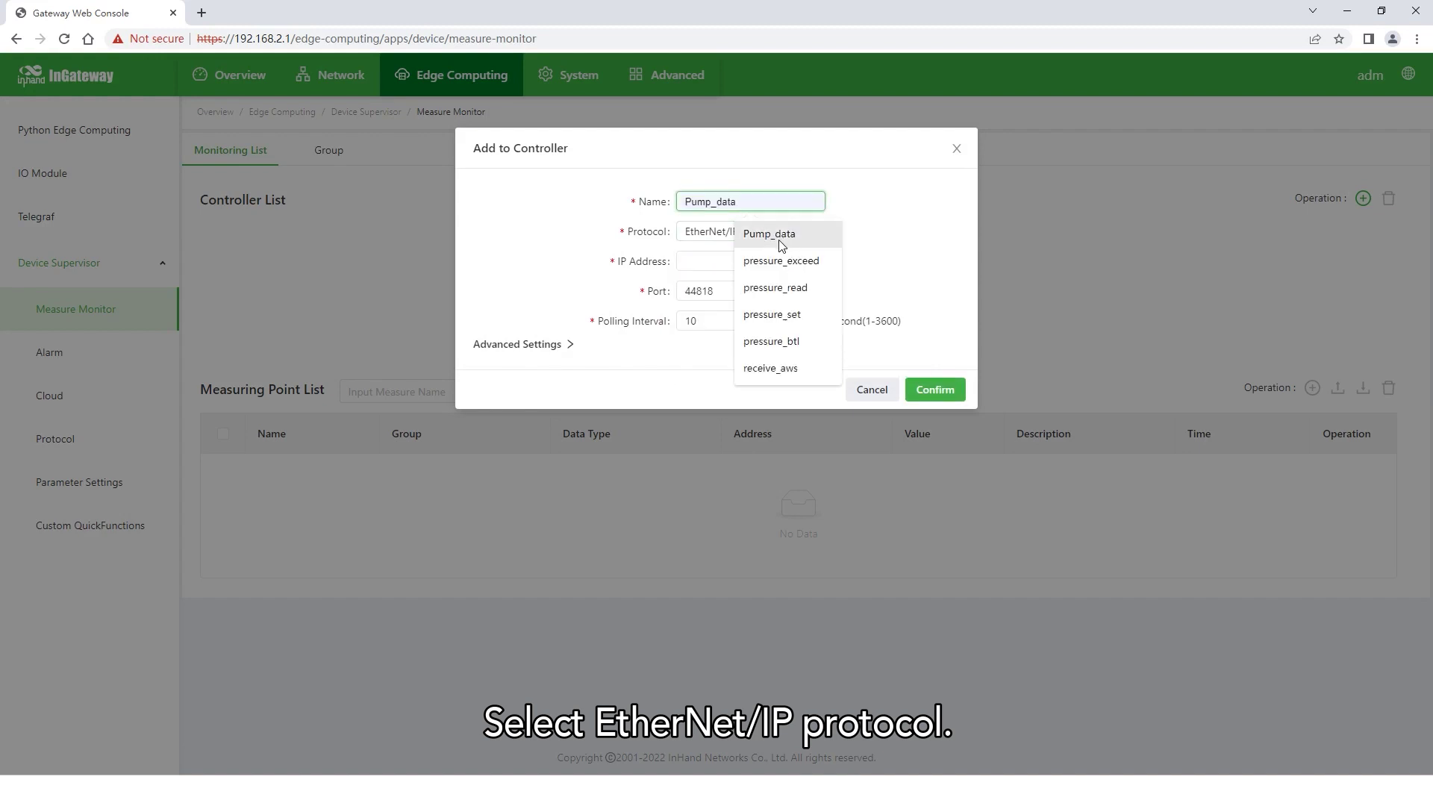
pyautogui.click(718, 260)
pyautogui.click(777, 320)
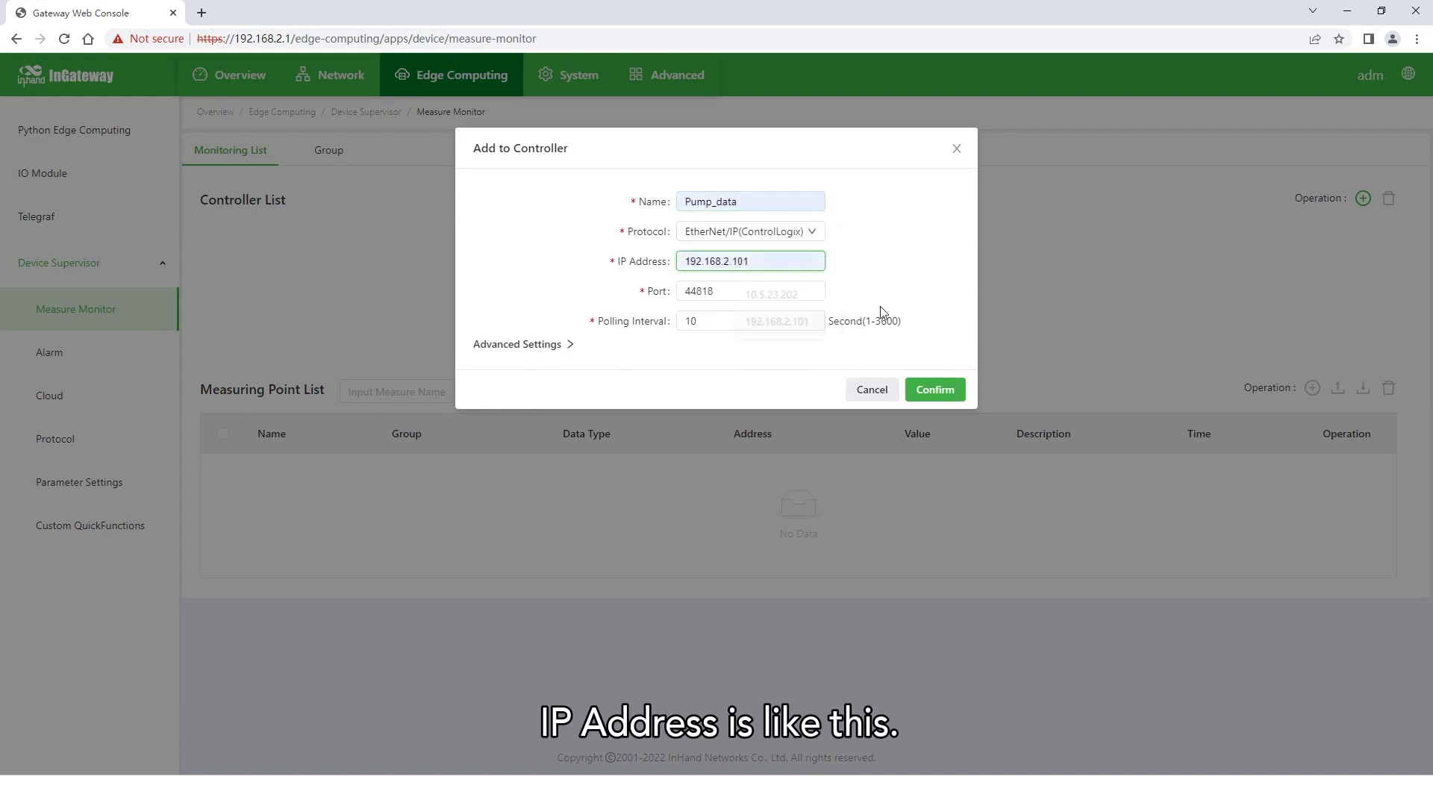
pyautogui.click(934, 391)
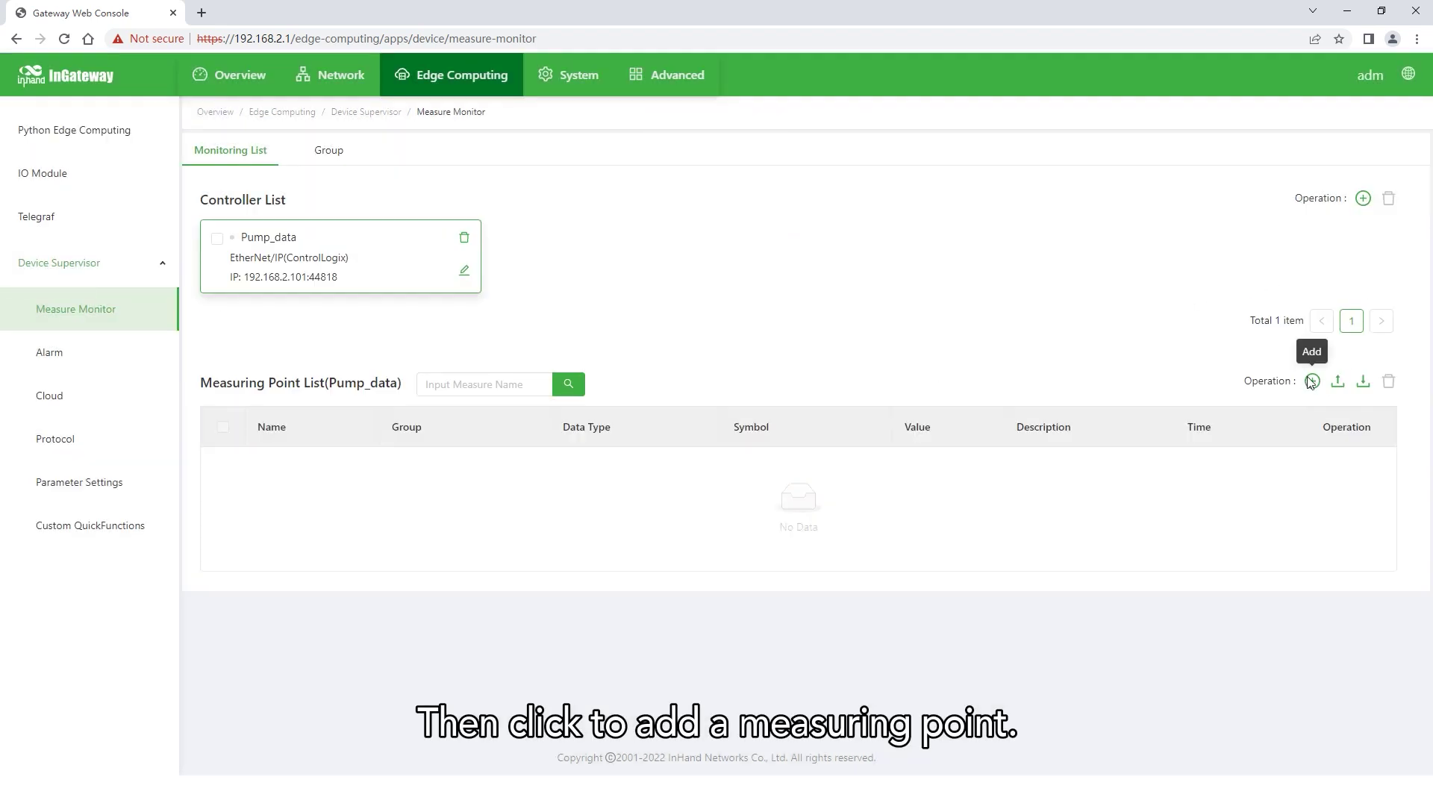
# Step: Create measuring point pressure_read with symbol pressure_read, FLOAT data type and default group
pyautogui.click(1313, 382)
pyautogui.click(762, 202)
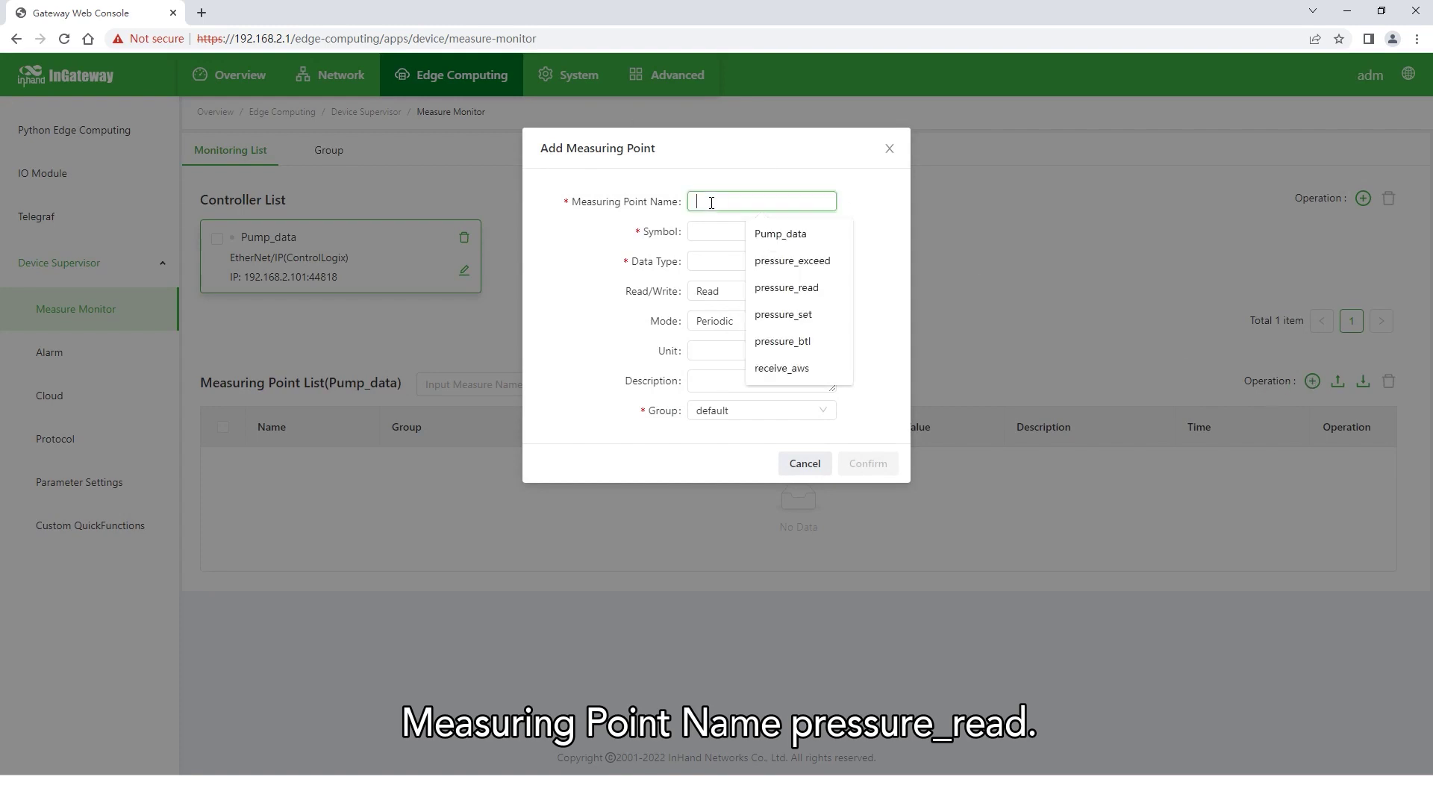
pyautogui.click(773, 290)
pyautogui.click(804, 233)
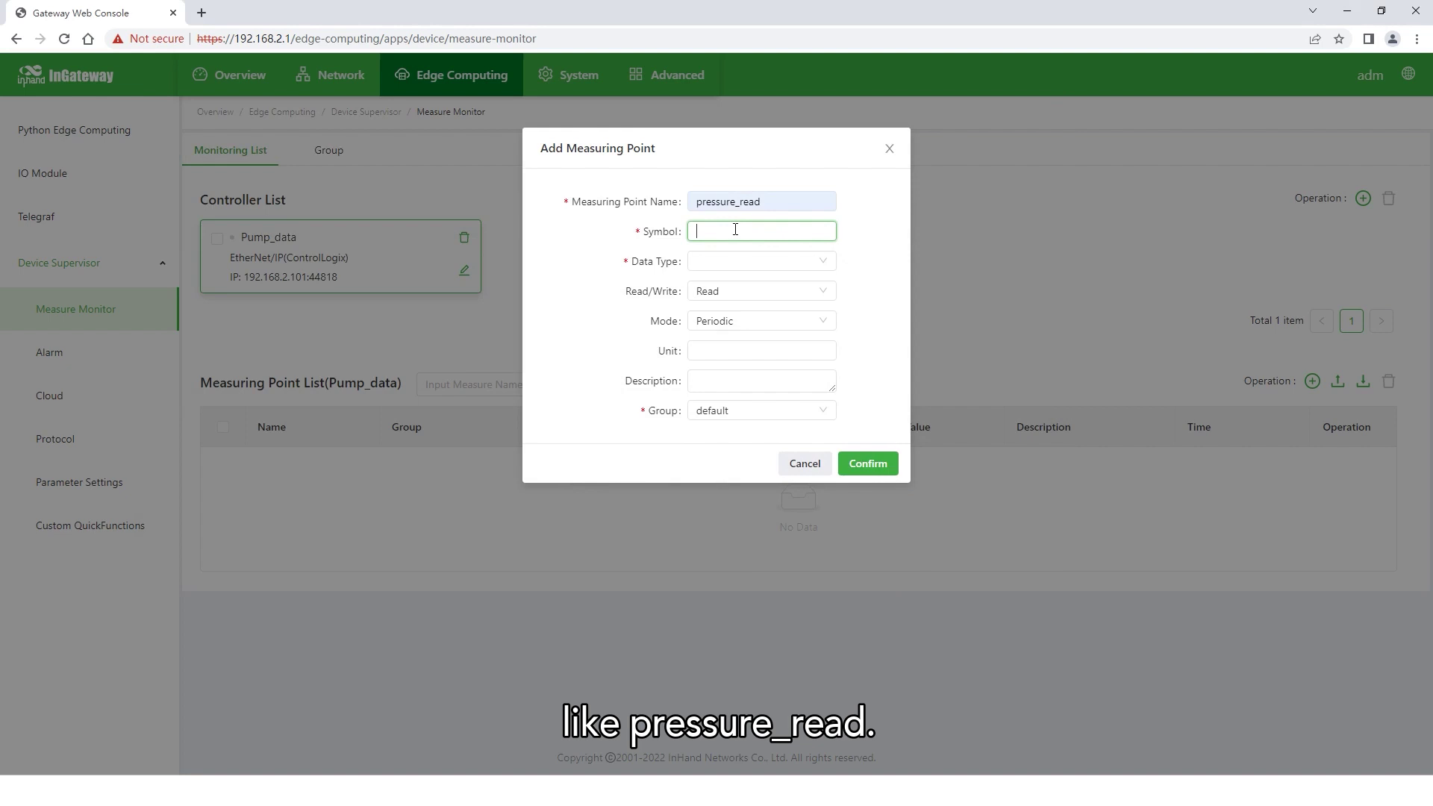
pyautogui.click(736, 230)
pyautogui.click(785, 318)
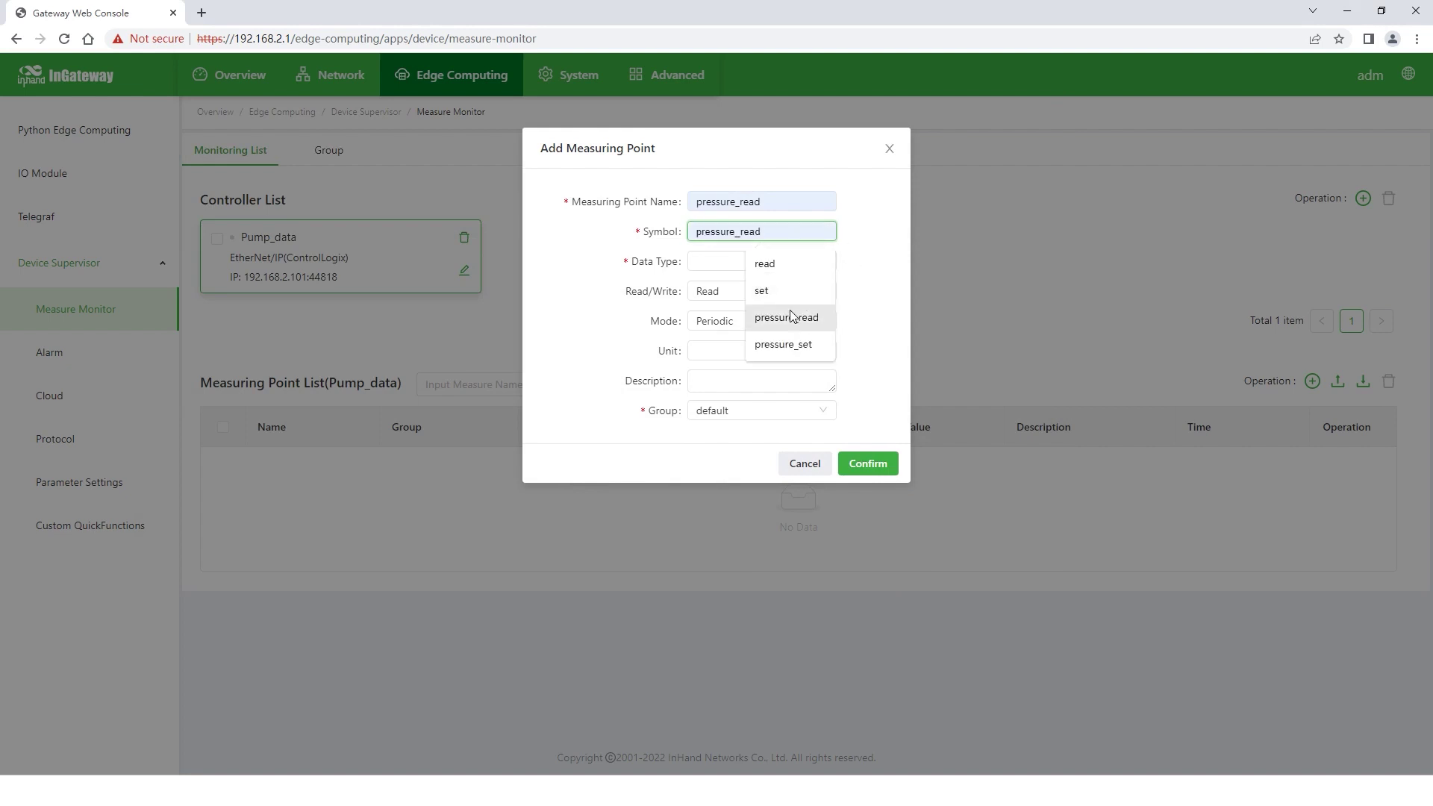
pyautogui.click(773, 261)
pyautogui.click(711, 456)
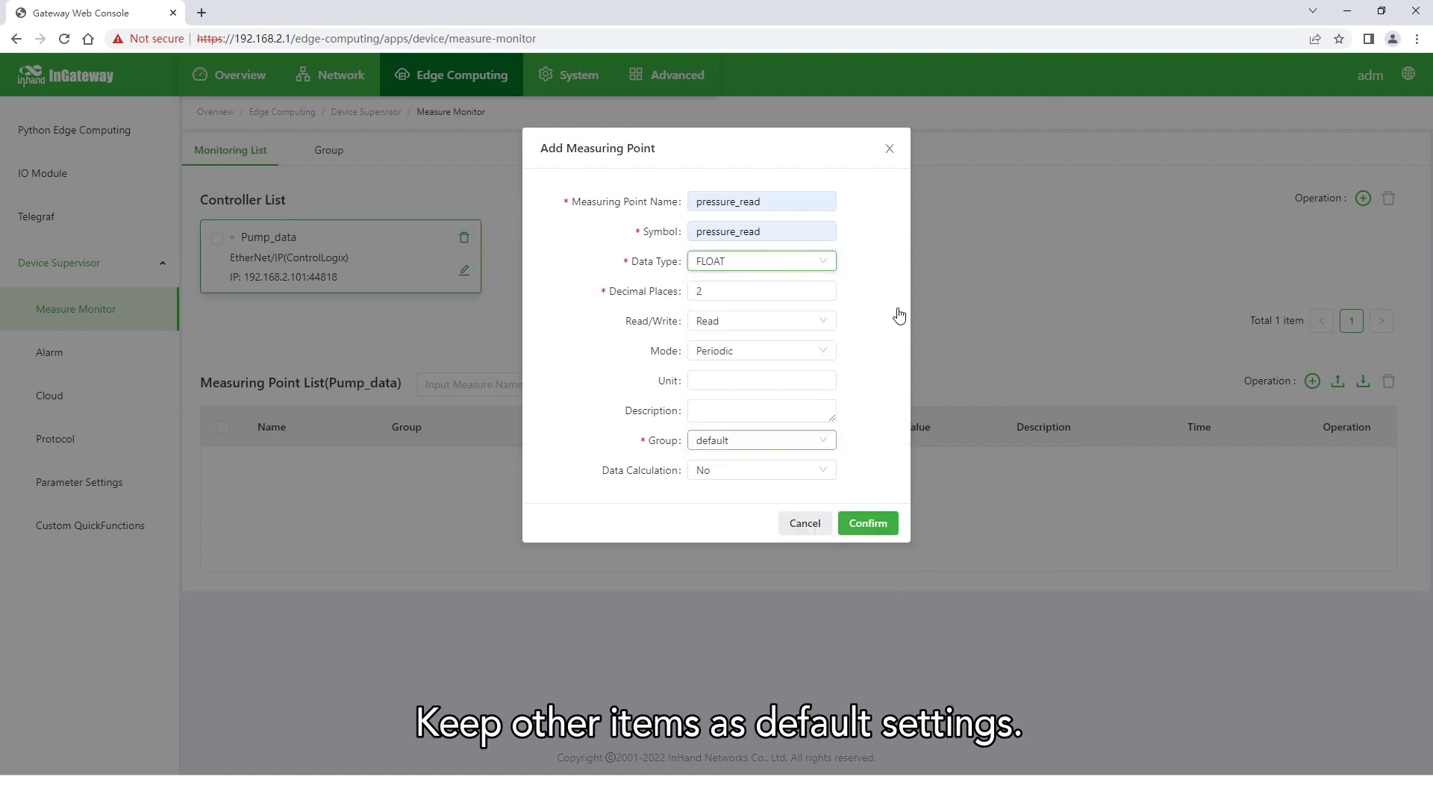
pyautogui.click(866, 522)
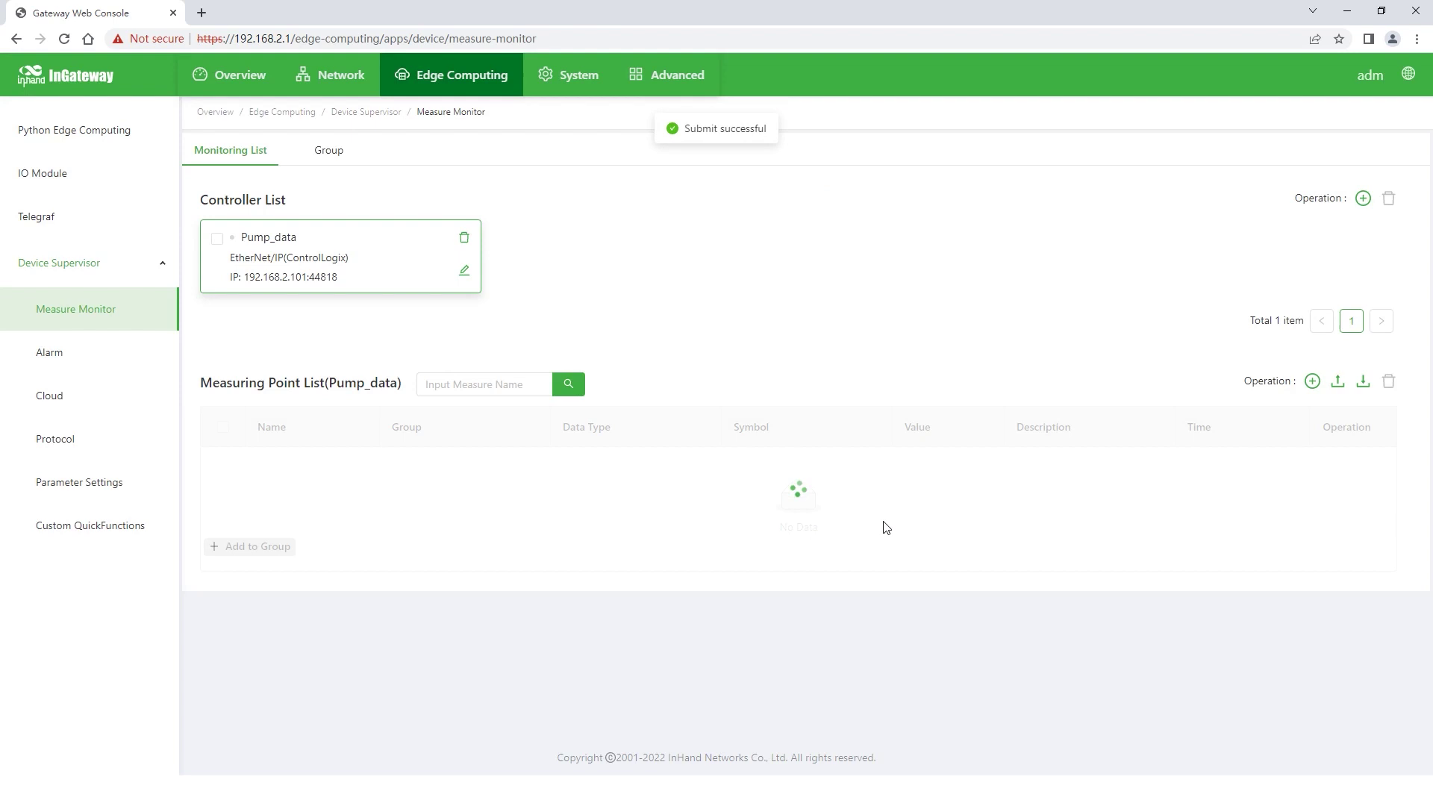
# Step: Create measuring point pressure_set with symbol pressure_set, FLOAT type and Read/Write access
pyautogui.click(1312, 381)
pyautogui.click(762, 200)
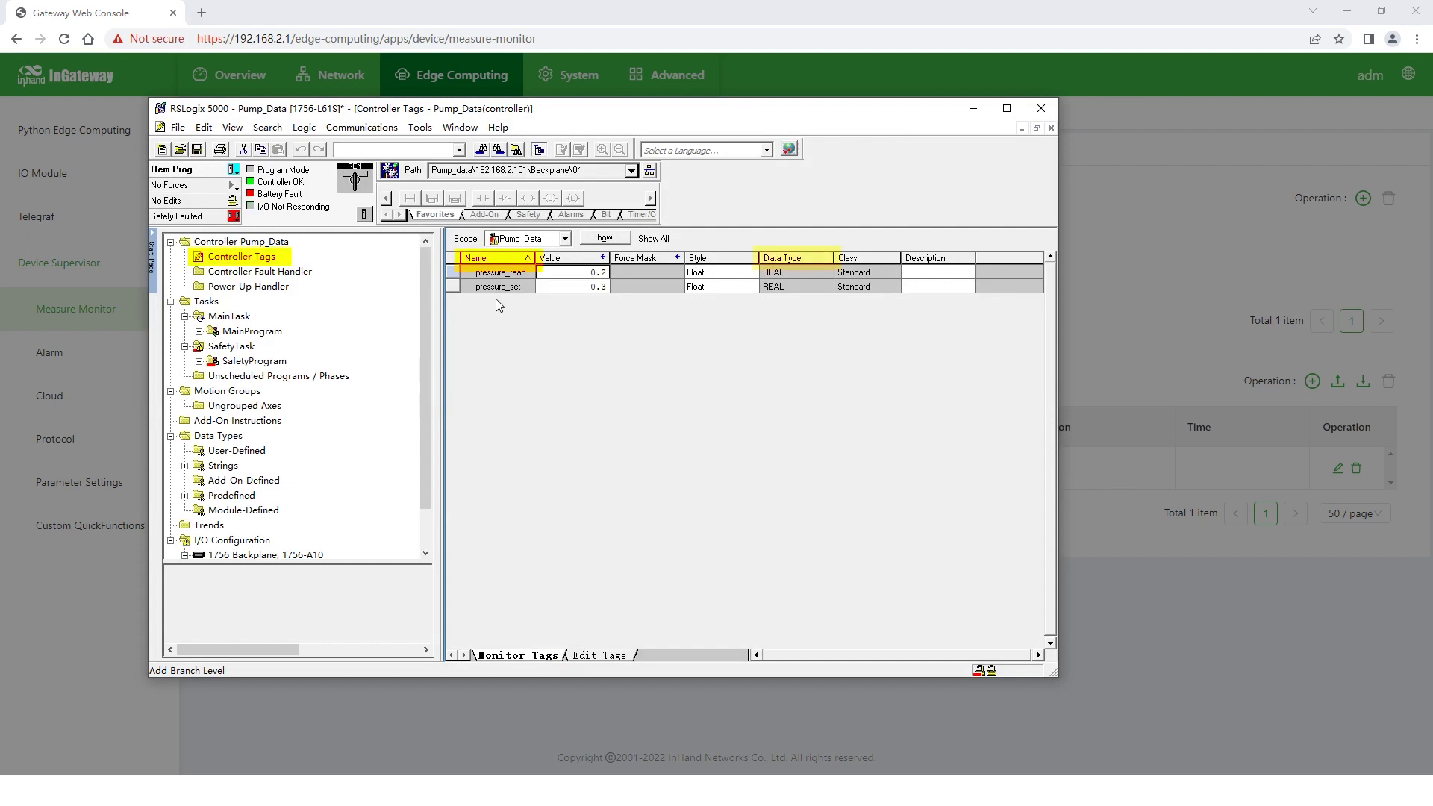
pyautogui.click(762, 232)
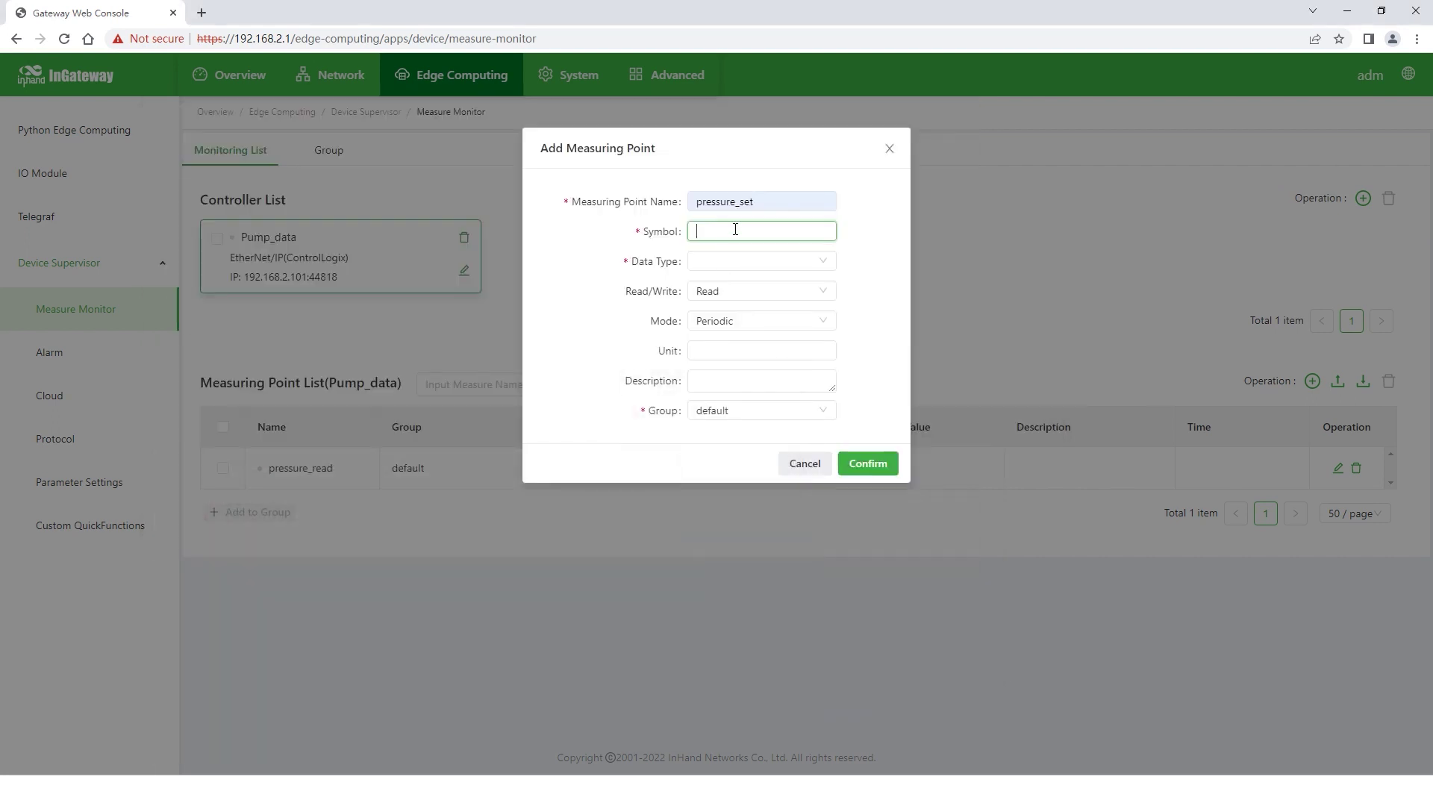
pyautogui.write('pressure_set')
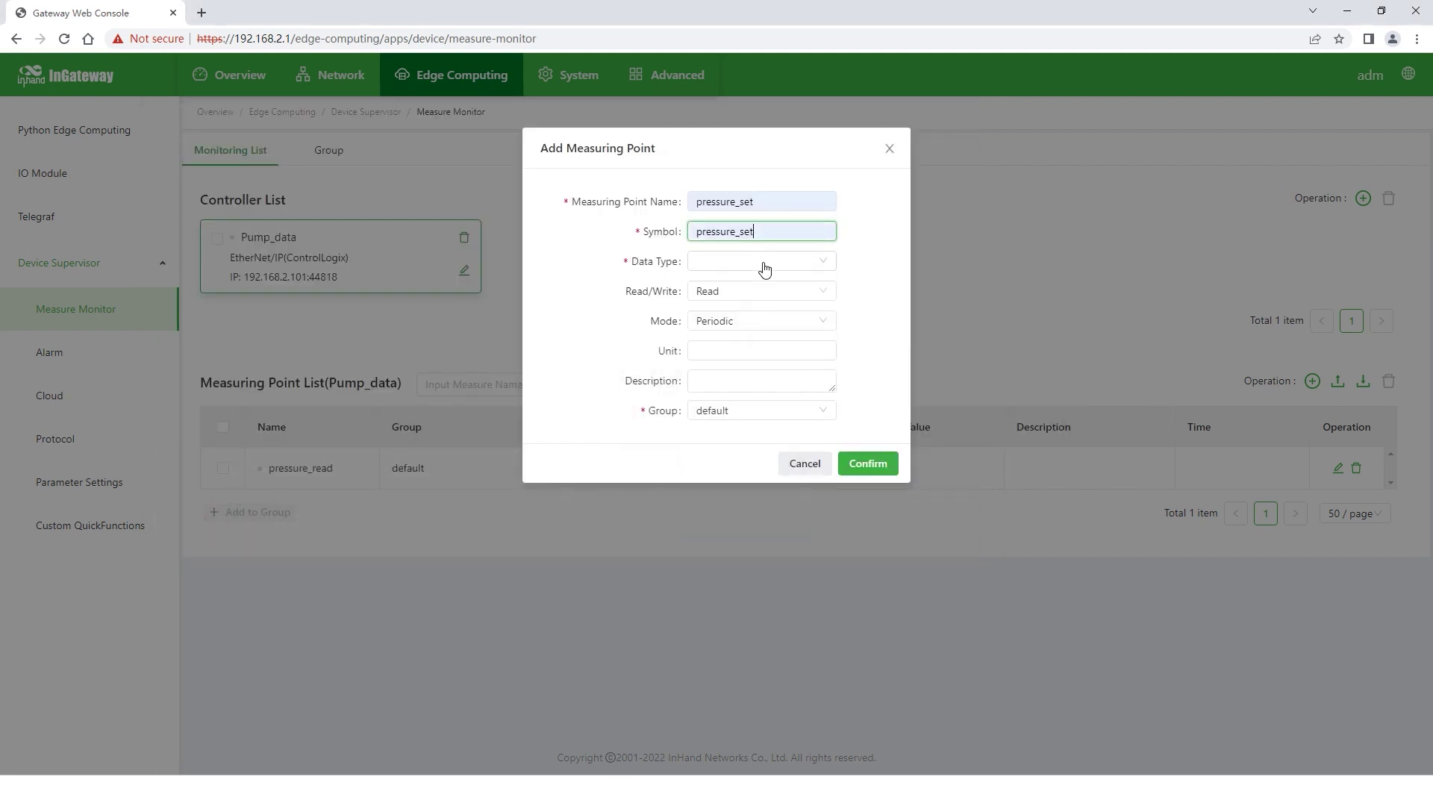
pyautogui.click(765, 266)
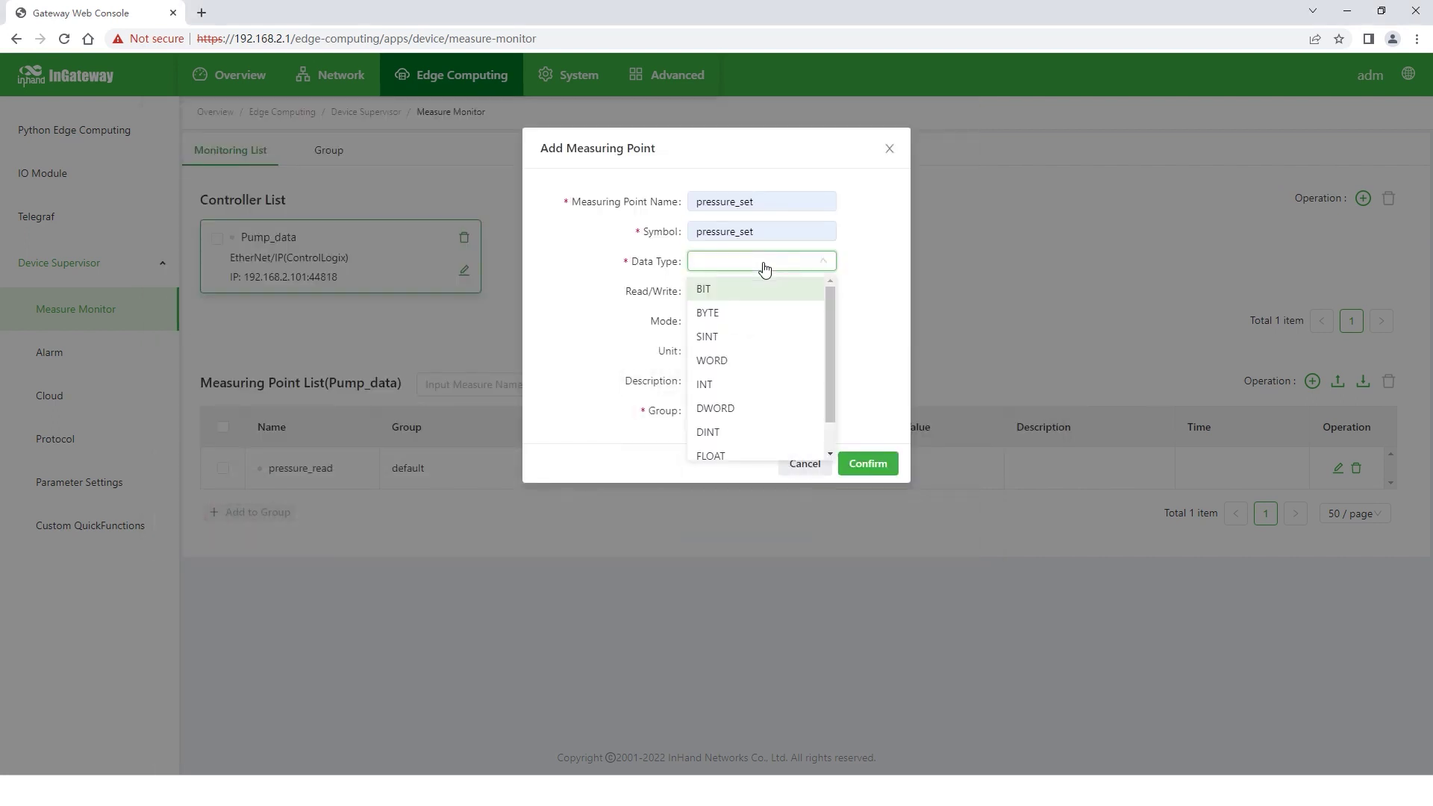
pyautogui.click(717, 454)
pyautogui.click(807, 322)
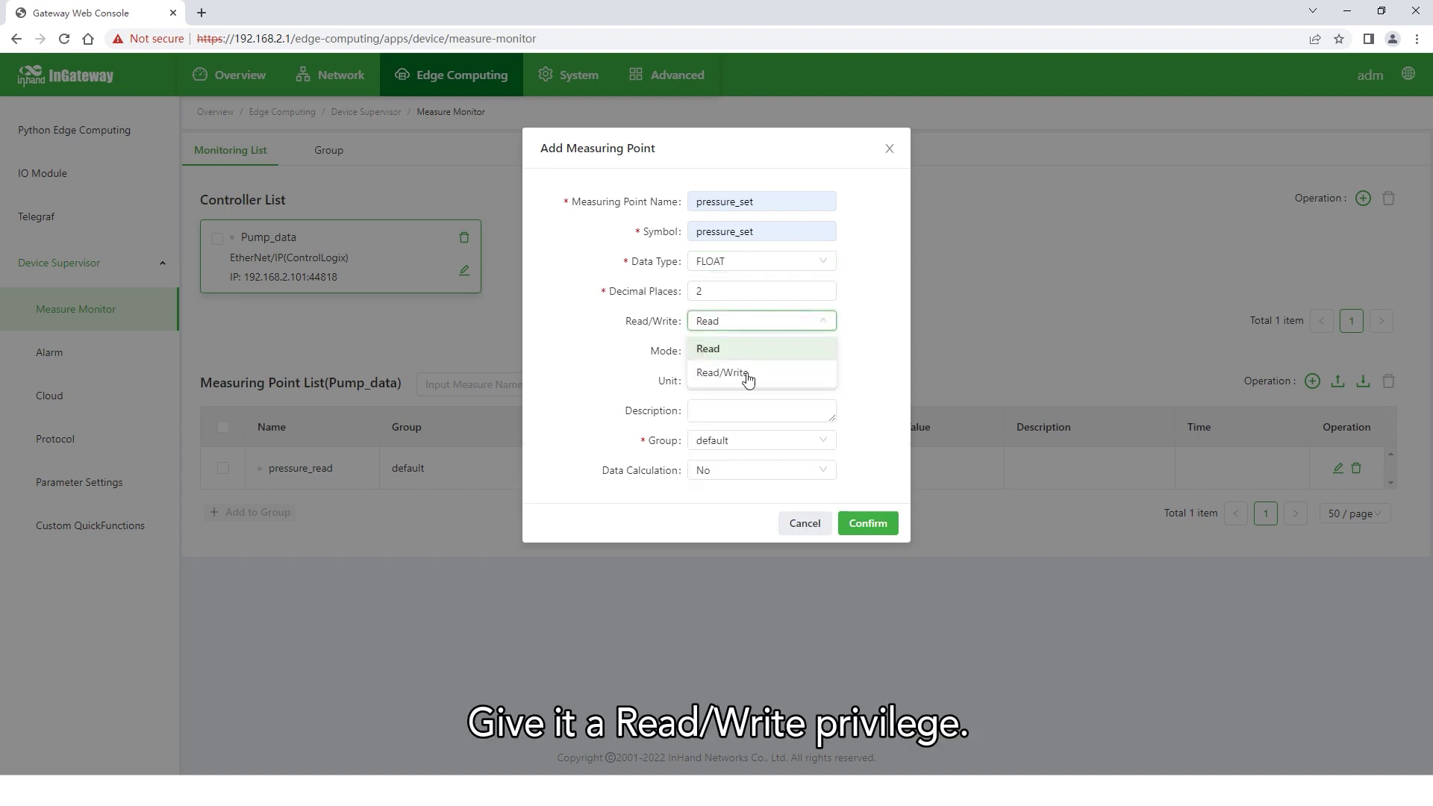
pyautogui.click(727, 382)
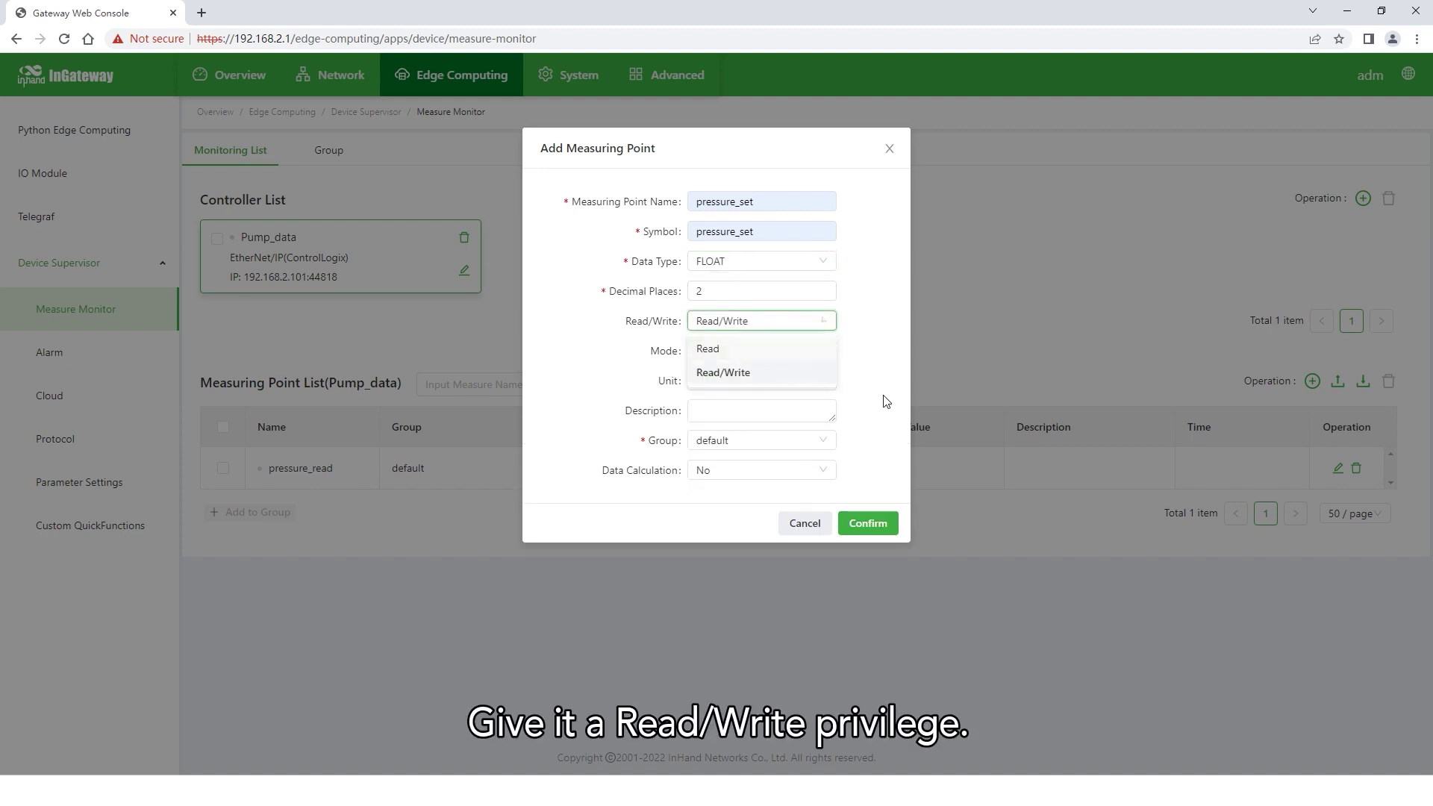
pyautogui.click(869, 523)
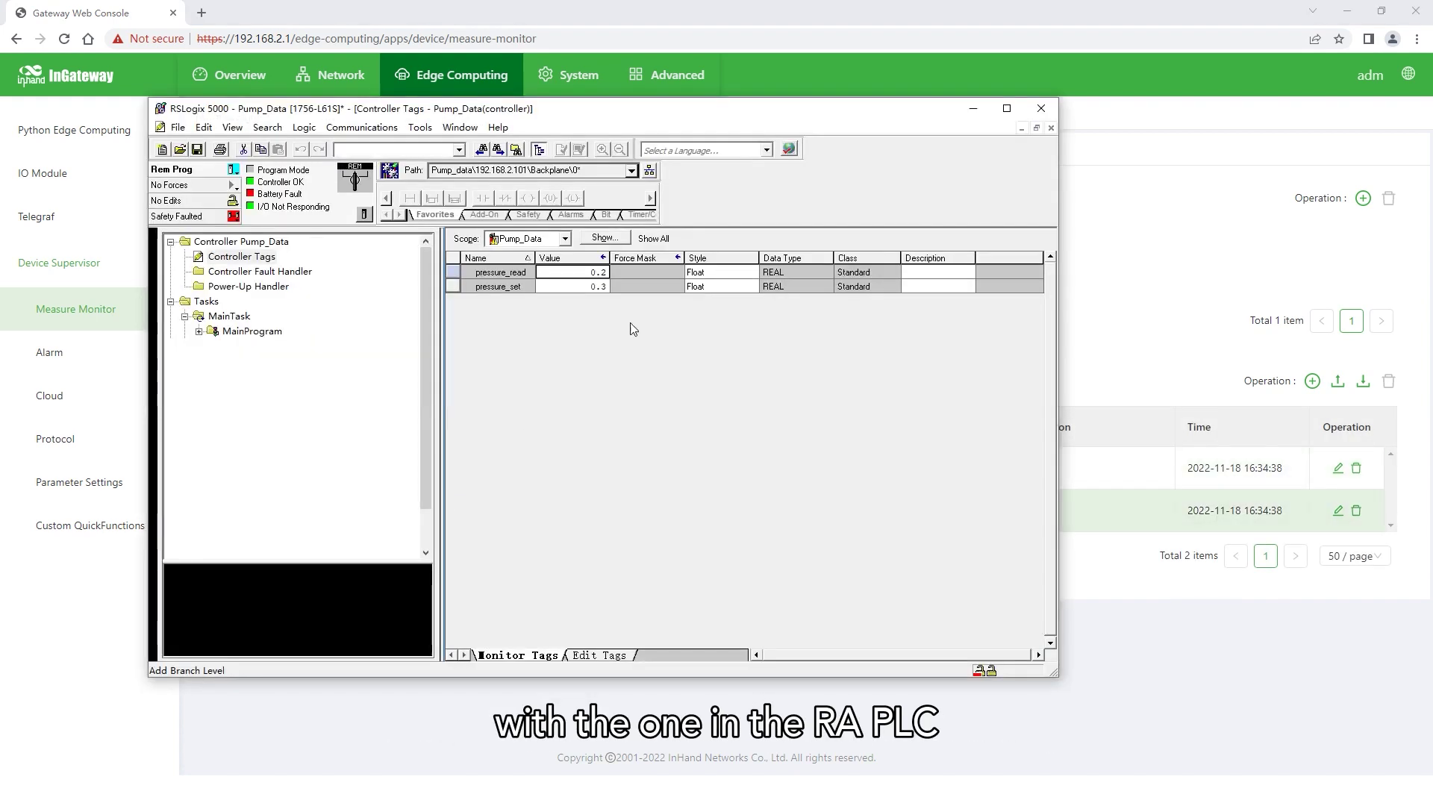
# Step: Write pressure_set as 0.5 and compare it with the PLC's tag in RSLogix 5000
pyautogui.moveTo(852, 144); pyautogui.dragTo(582, 182)
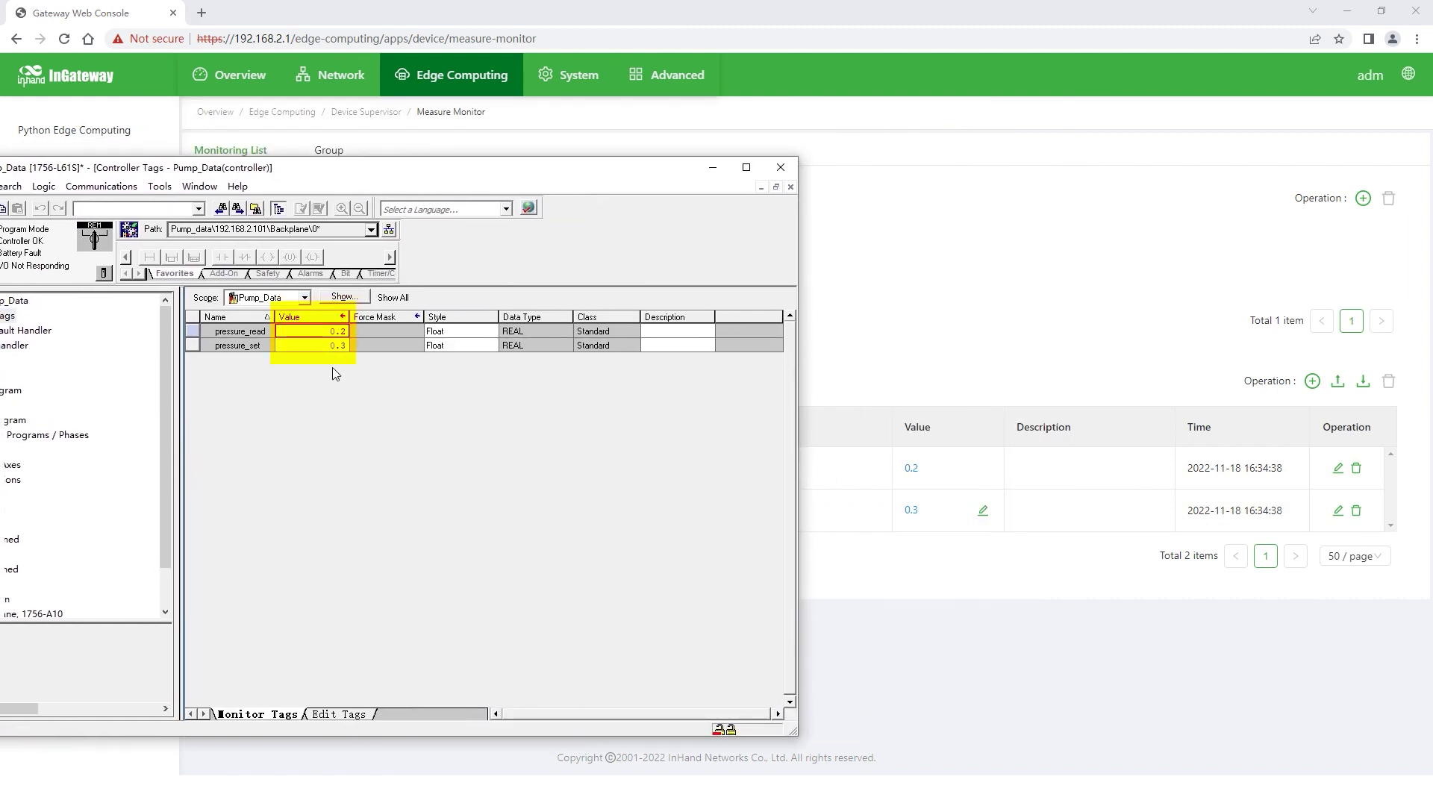
pyautogui.click(746, 161)
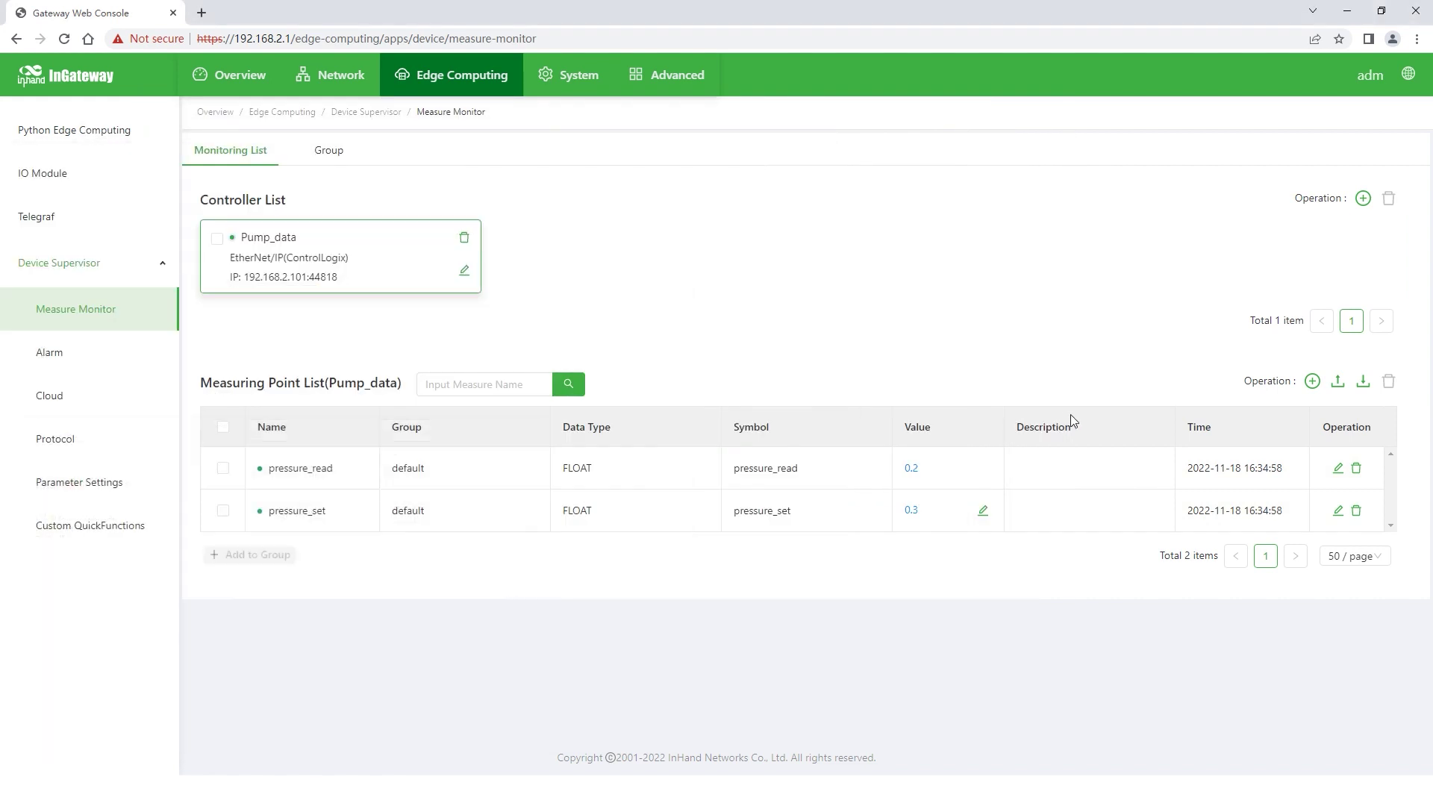
pyautogui.click(984, 511)
pyautogui.write('0.5')
pyautogui.click(986, 515)
pyautogui.hotkey('alt', 'Tab')
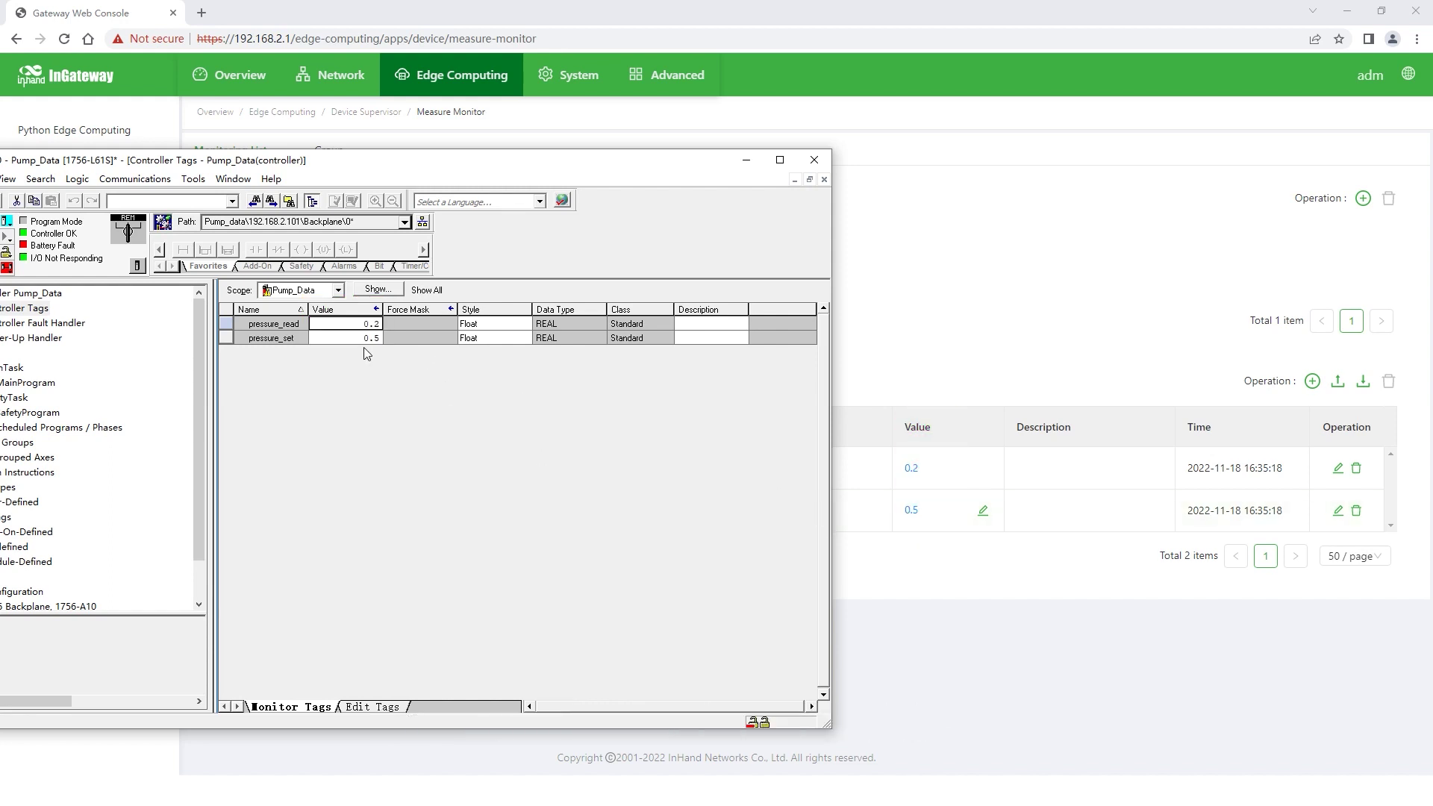
# Step: Add alarm rule pressure_exceed on Pump_data's pressure_read, triggering above 0.6 at Remind level
pyautogui.click(746, 159)
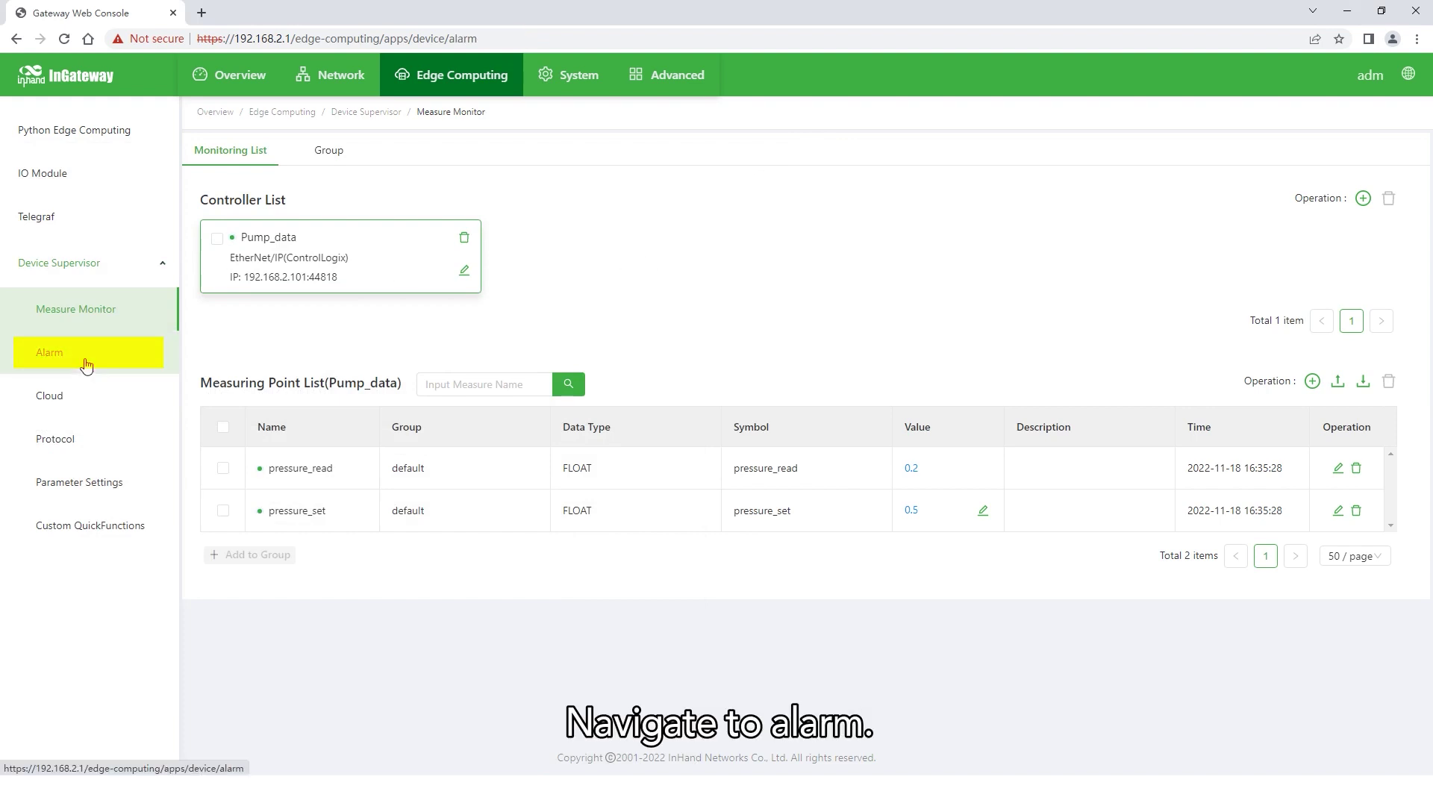
pyautogui.click(87, 358)
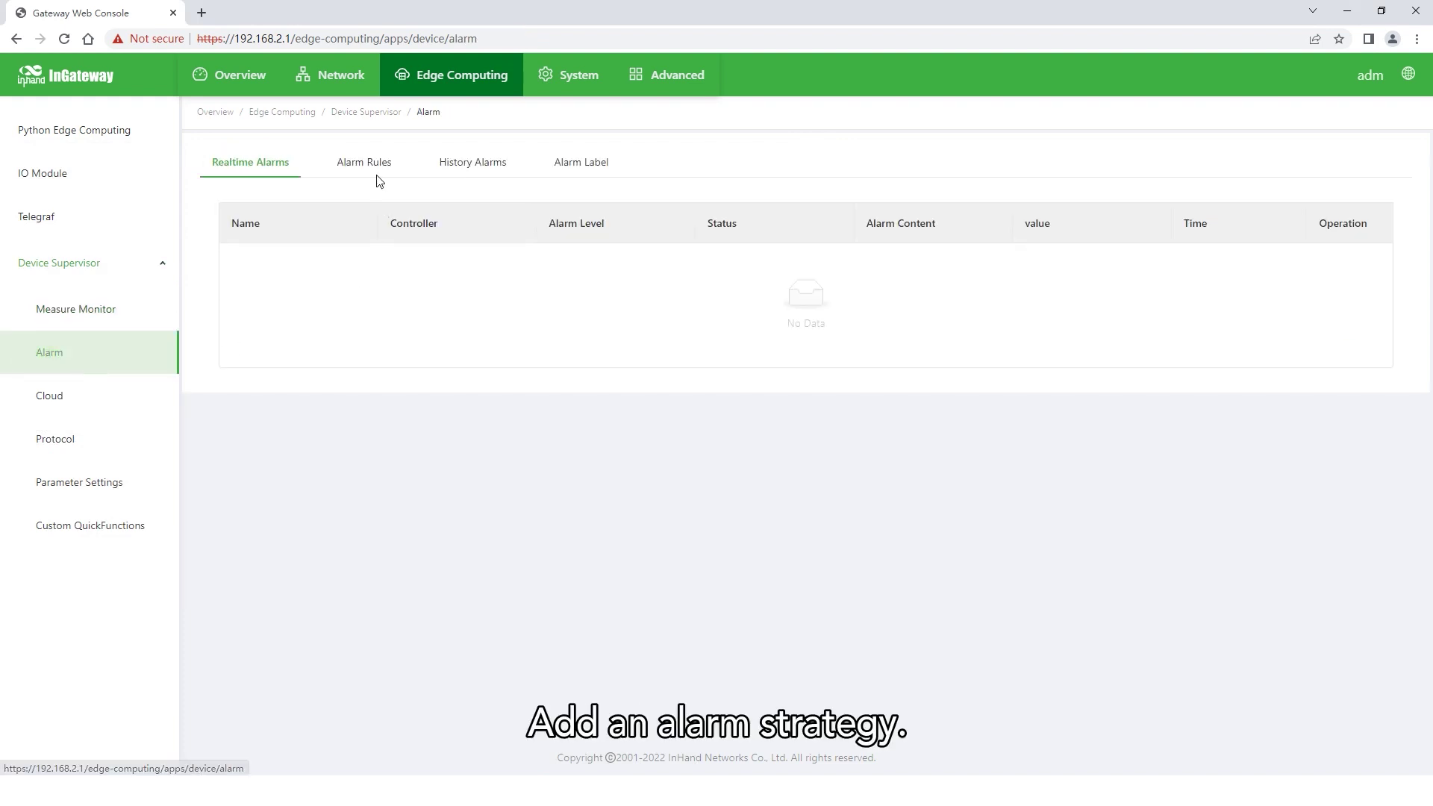
pyautogui.click(364, 162)
pyautogui.click(1309, 211)
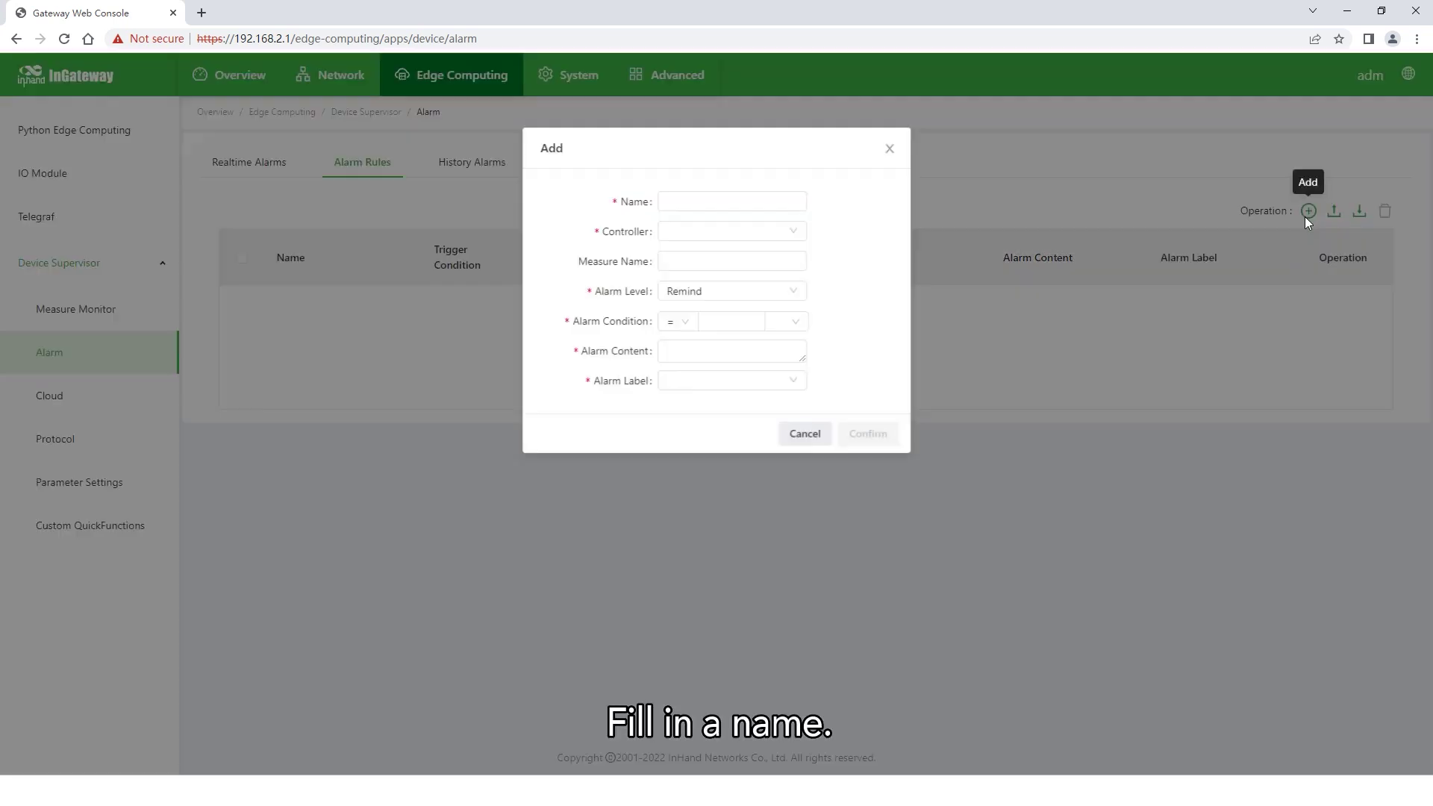
pyautogui.click(736, 202)
pyautogui.click(763, 260)
pyautogui.write('pressure_exceed')
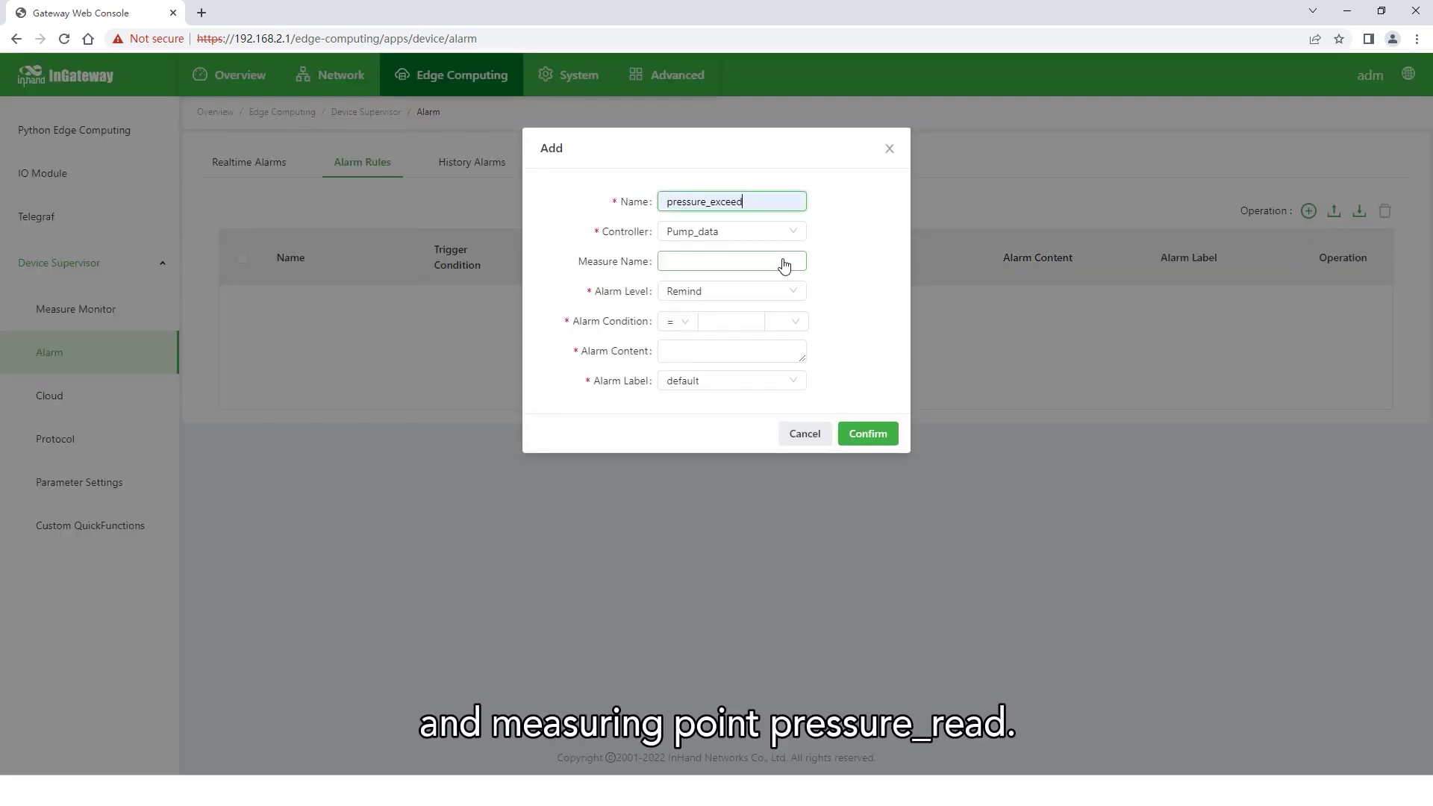
pyautogui.click(785, 266)
pyautogui.click(714, 290)
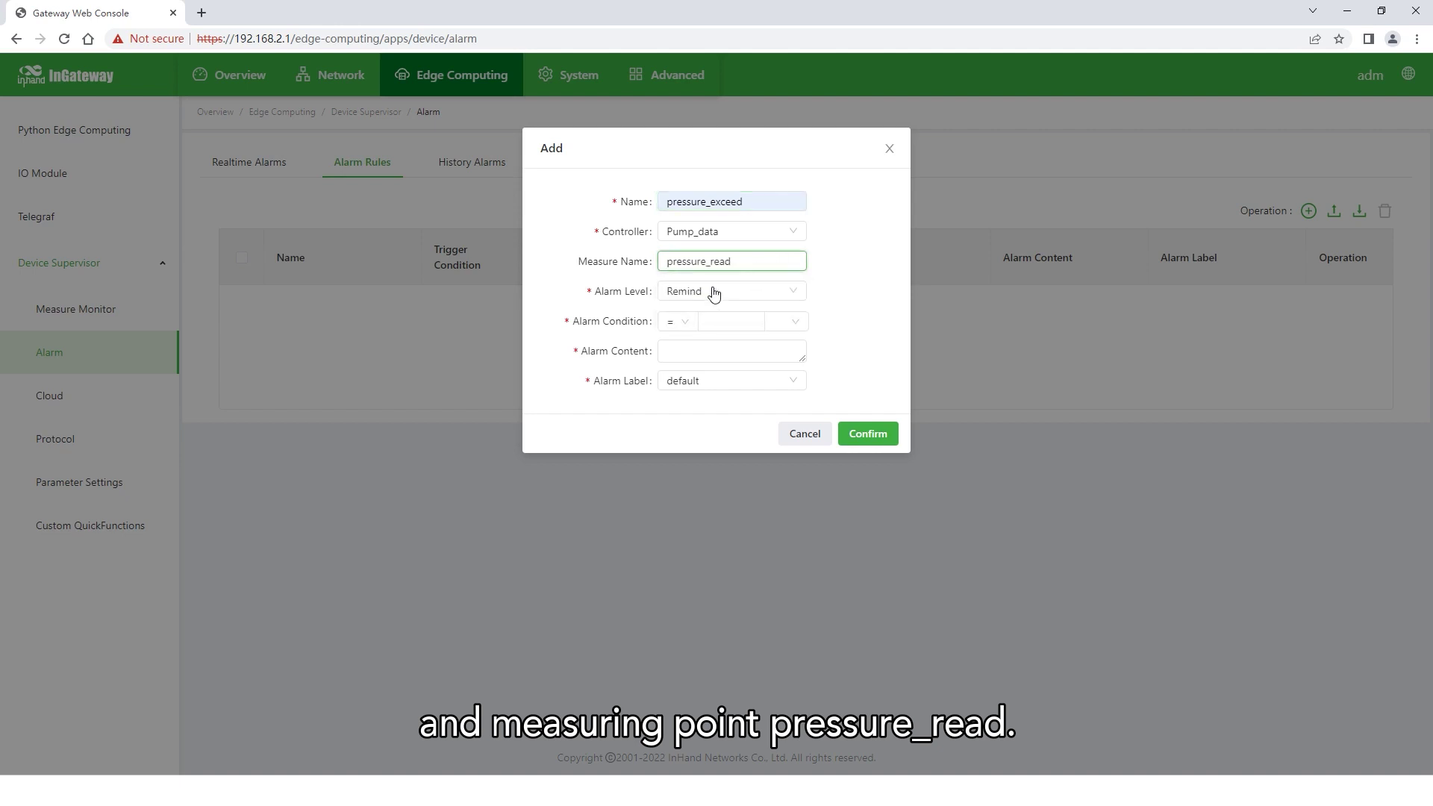
pyautogui.click(679, 322)
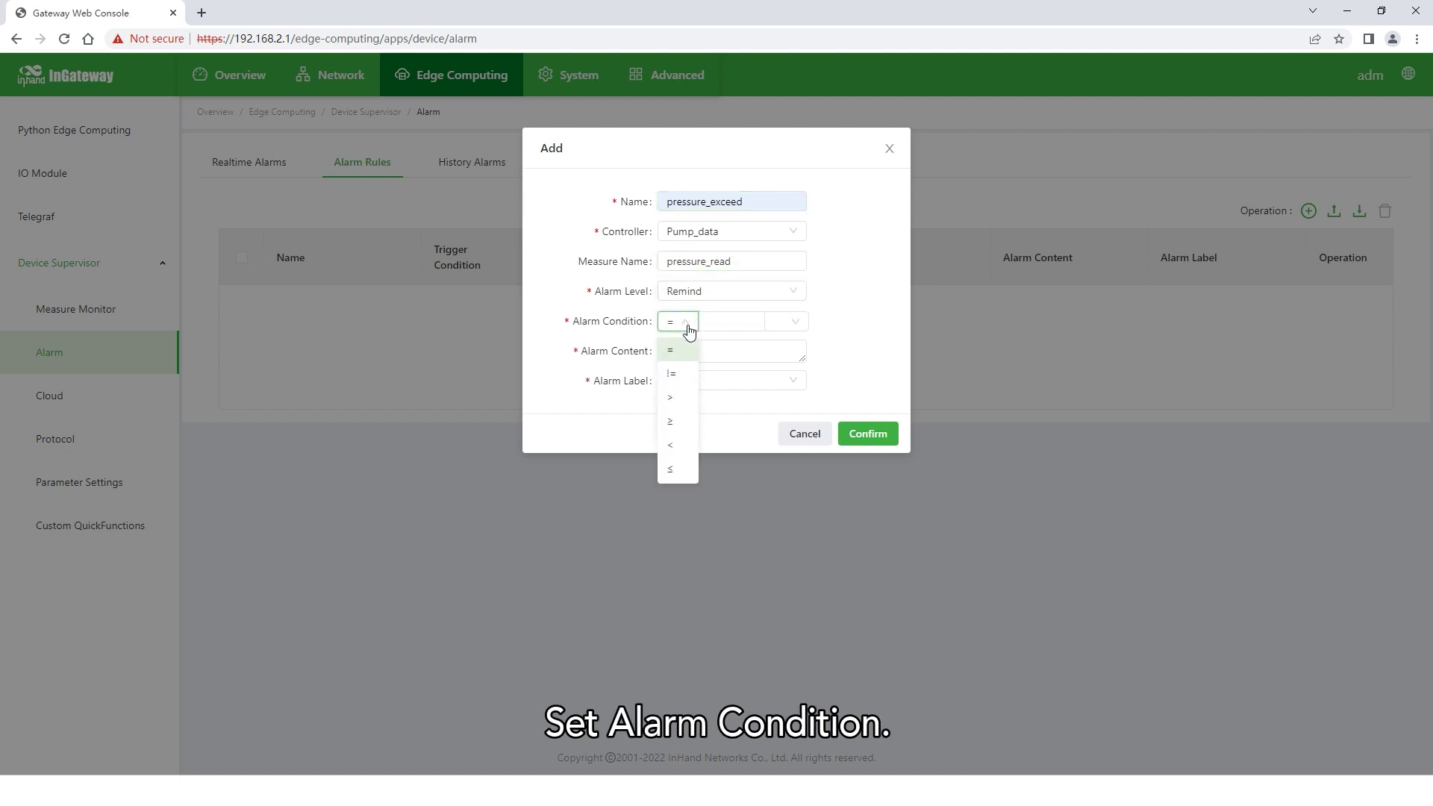
pyautogui.click(672, 407)
pyautogui.write('.6')
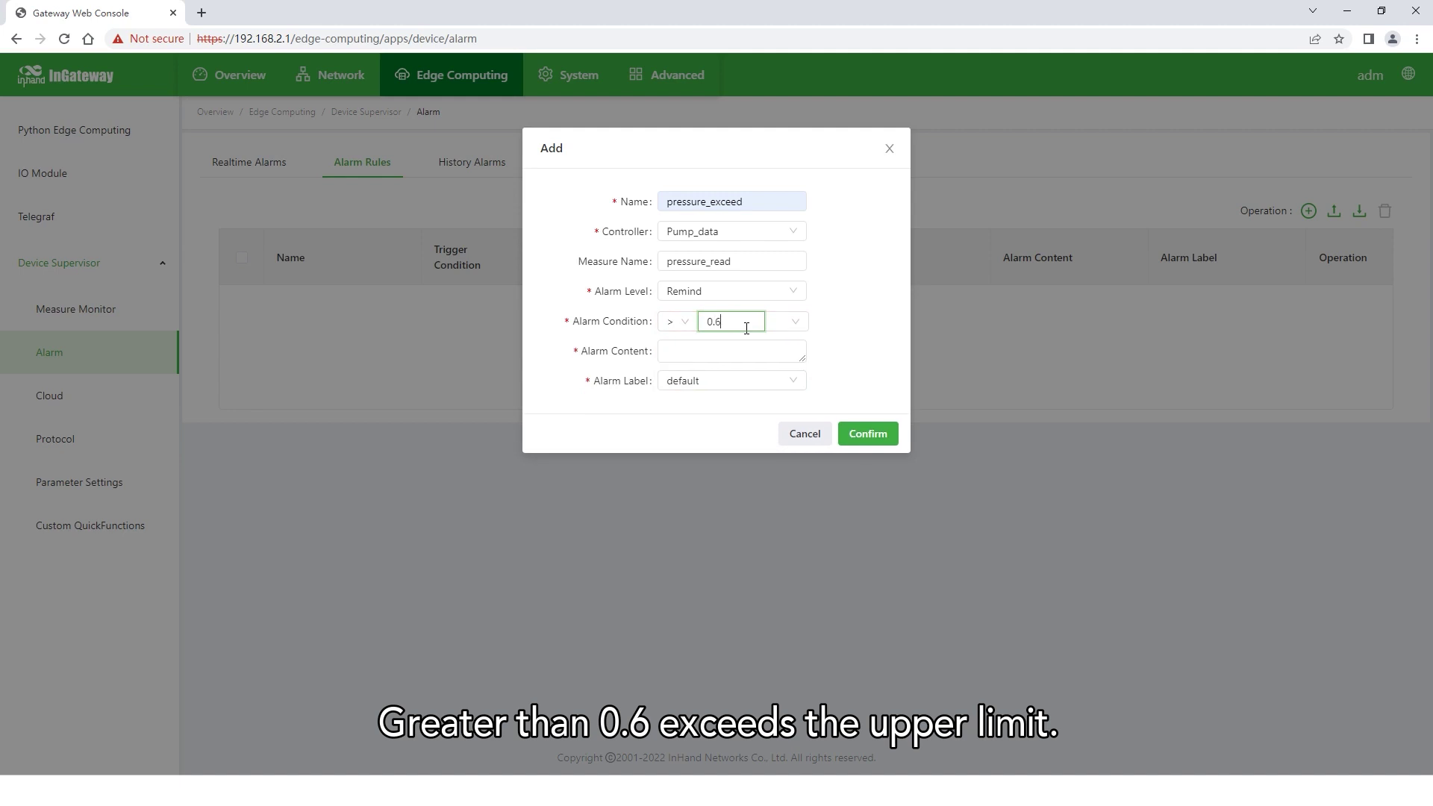
pyautogui.click(732, 351)
pyautogui.write('Caution! Pressure exceeds the upper limit!!')
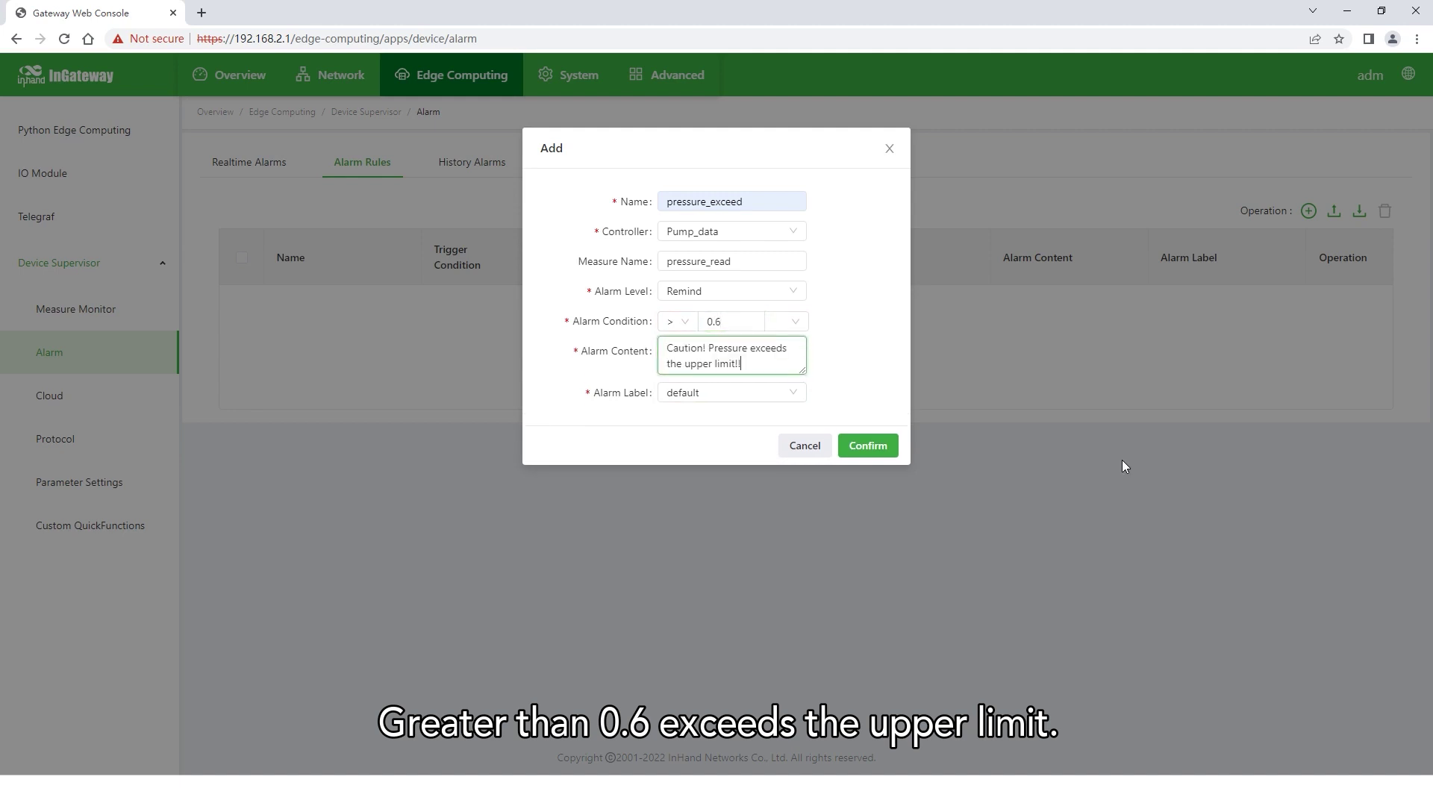
pyautogui.click(869, 446)
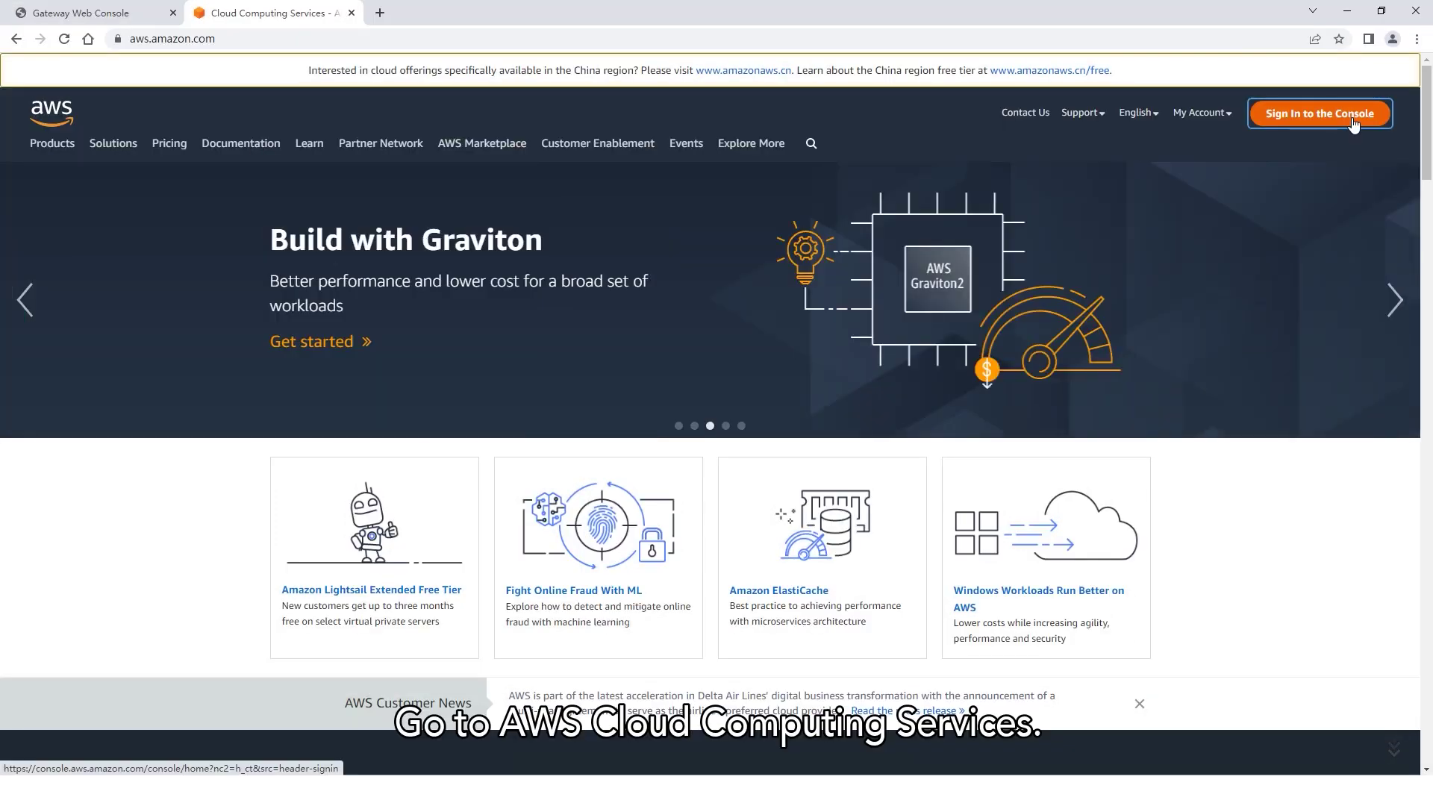
# Step: Sign in to the AWS Management Console and go to IoT Core's Things list
pyautogui.click(1354, 121)
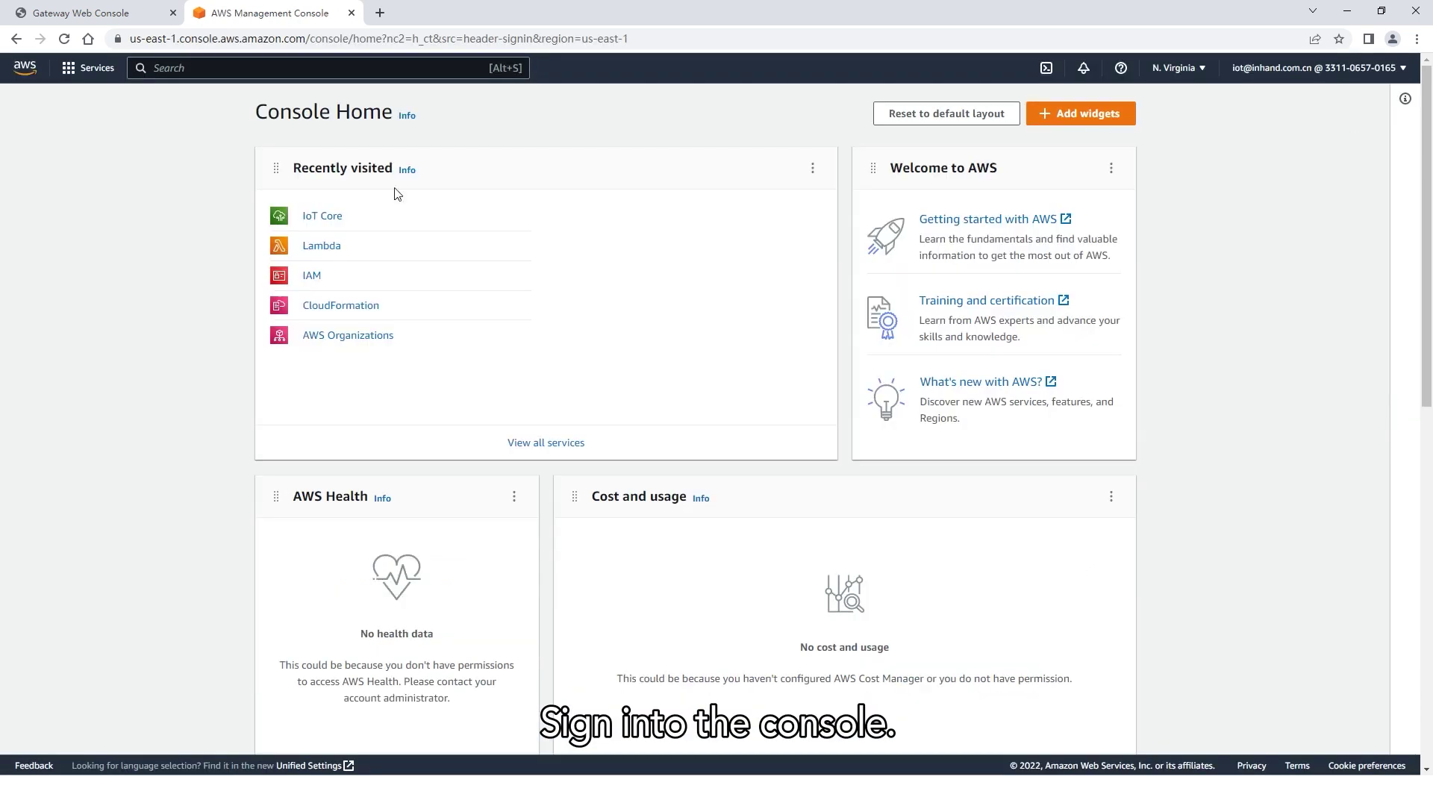
pyautogui.click(322, 217)
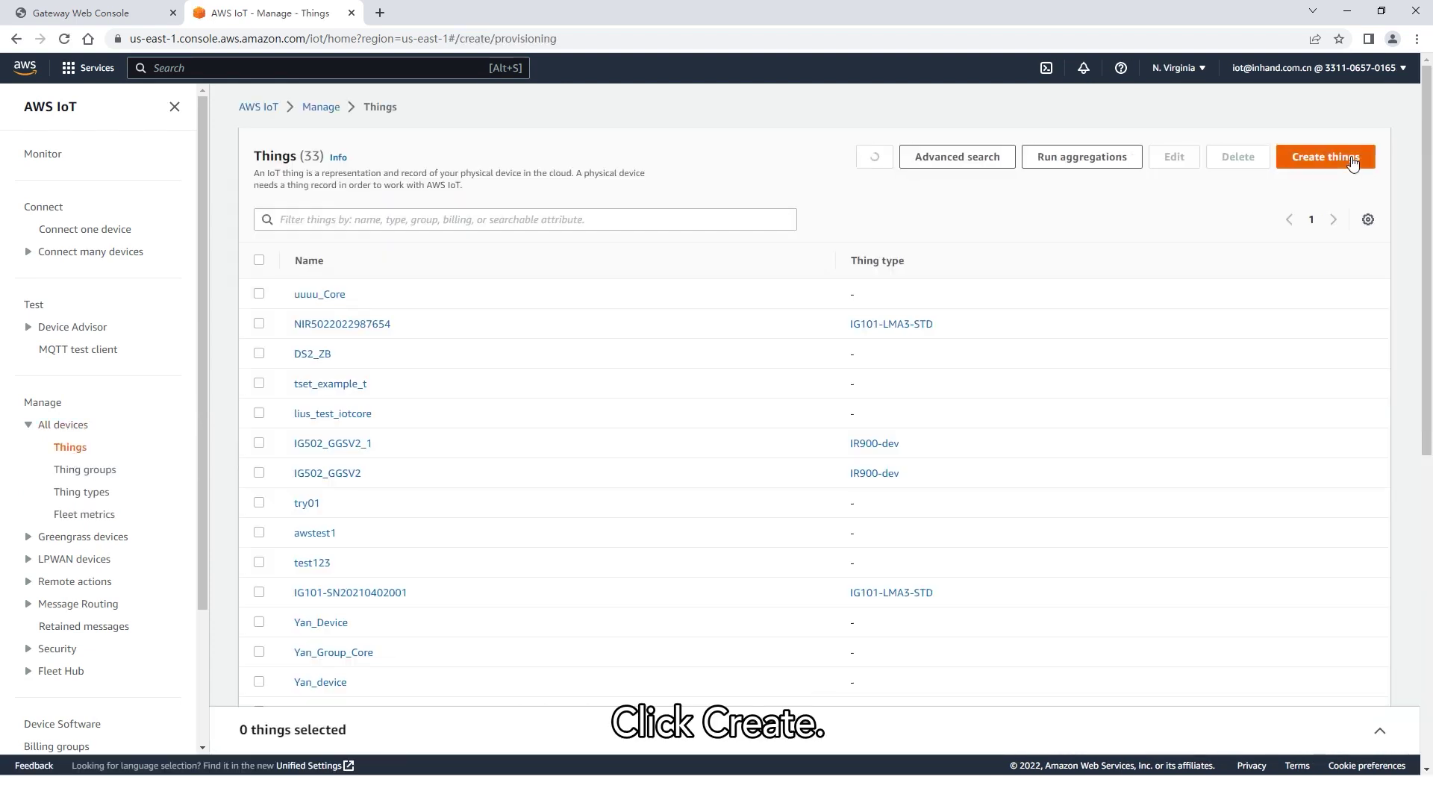
# Step: Create a single thing named pump_data with an auto-generated certificate
pyautogui.click(1327, 157)
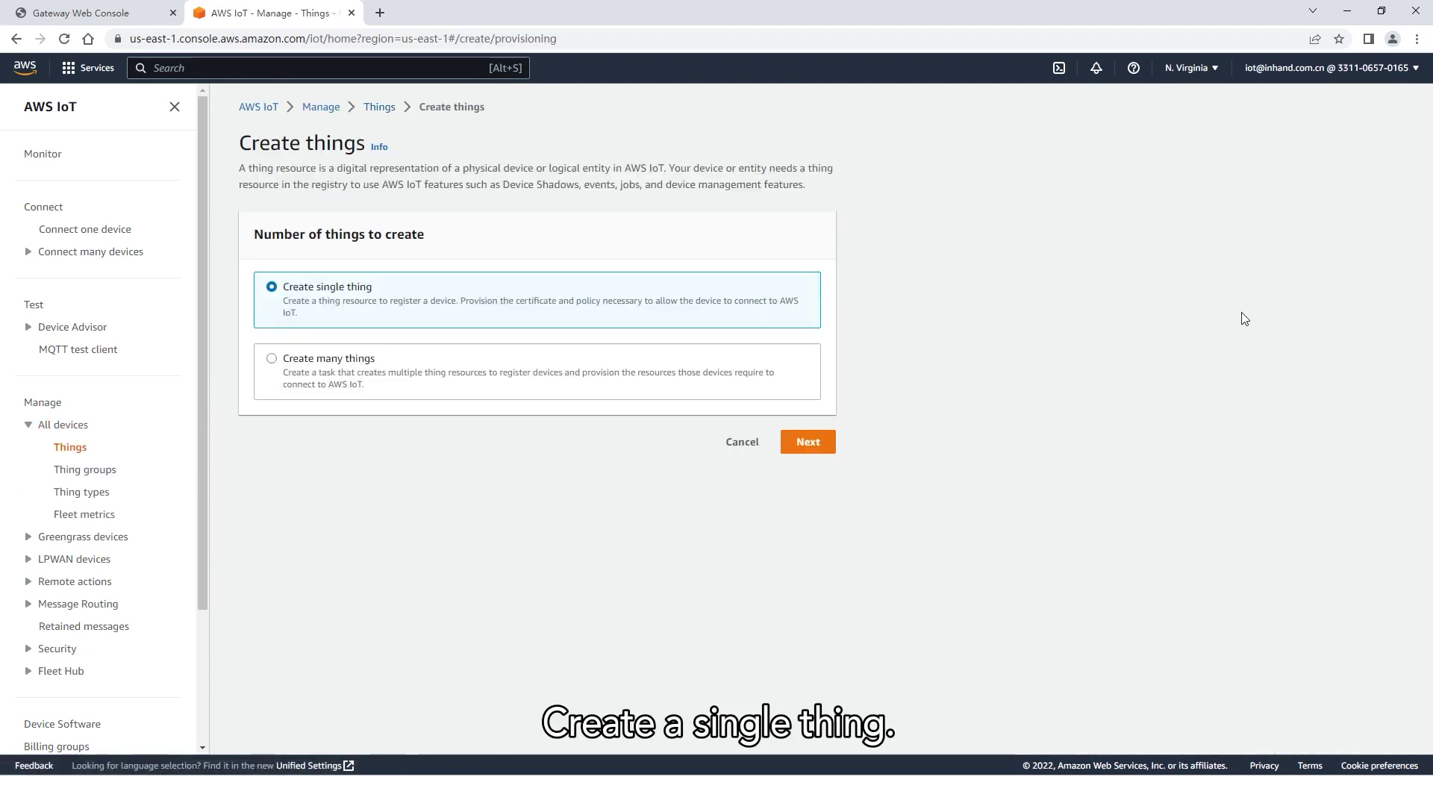
pyautogui.click(807, 442)
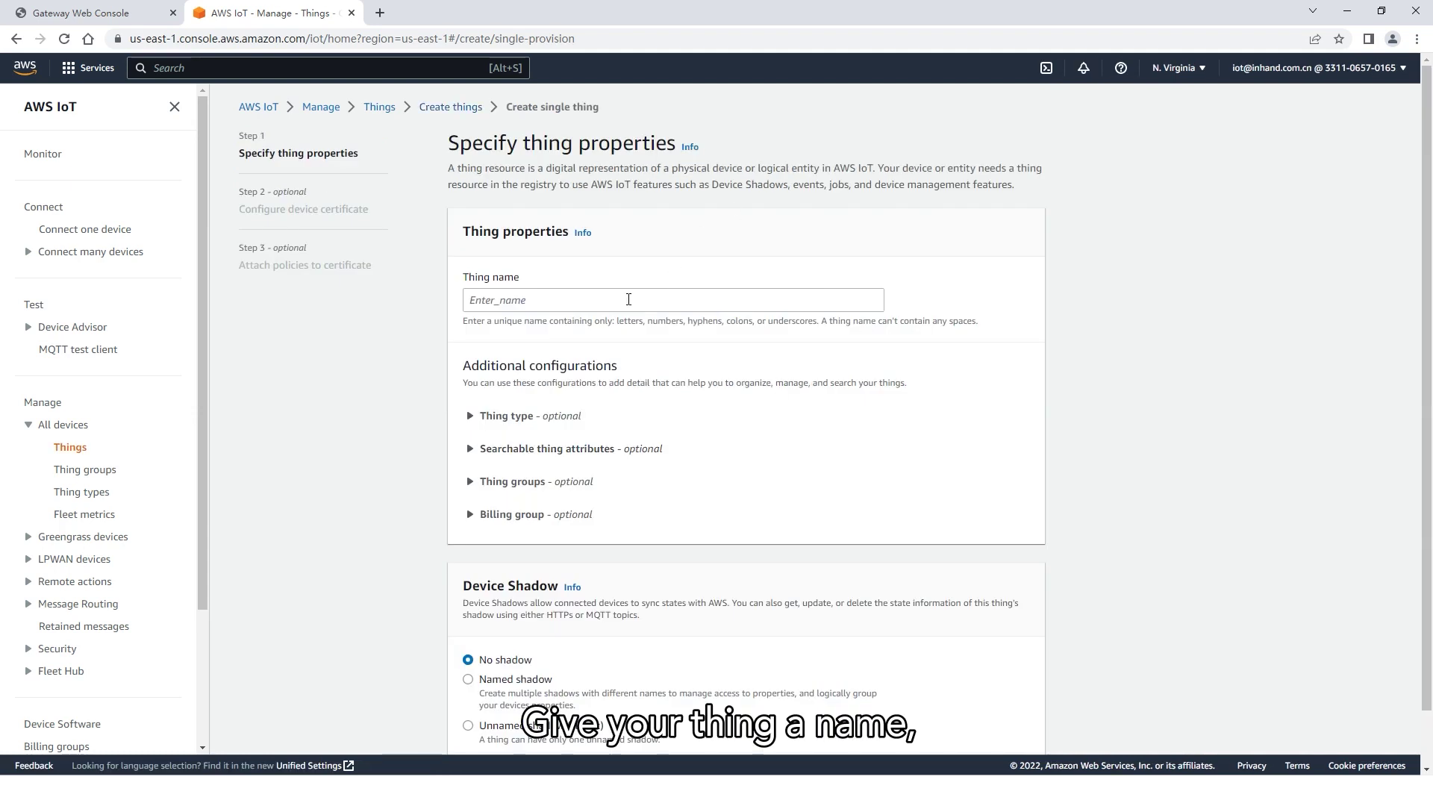
pyautogui.click(628, 299)
pyautogui.write('pump_data')
pyautogui.scroll(-2, 828, 433)
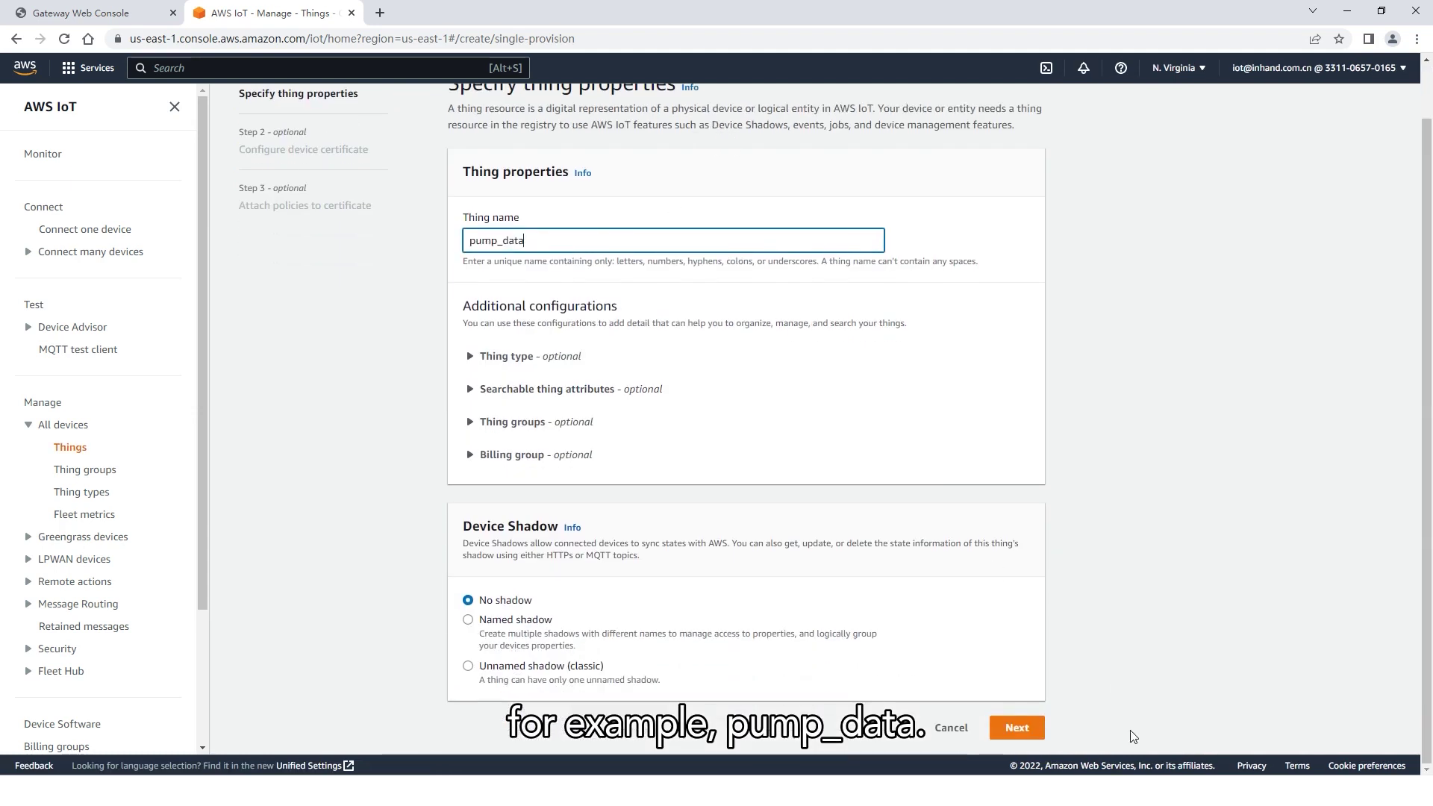
pyautogui.click(1018, 729)
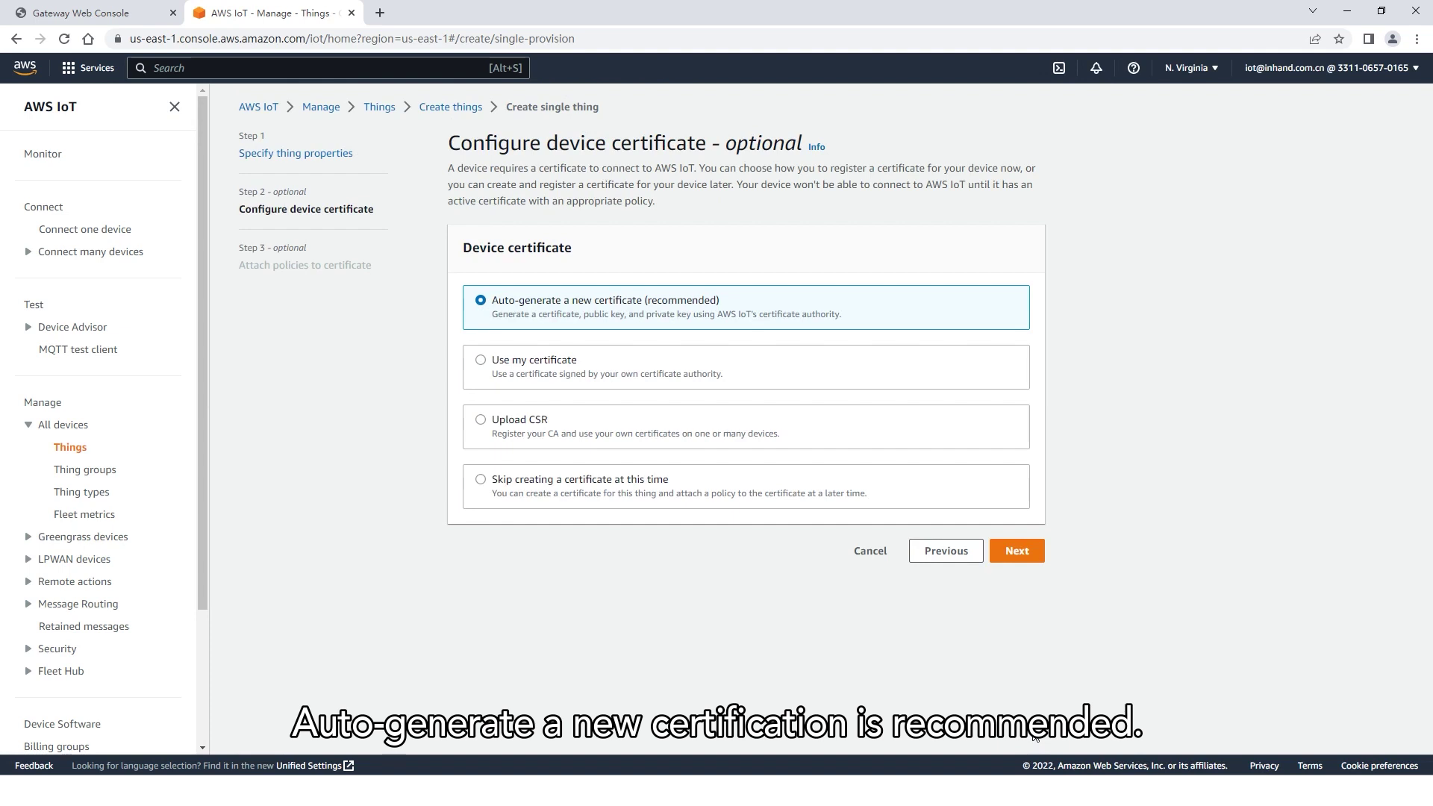
pyautogui.click(1017, 551)
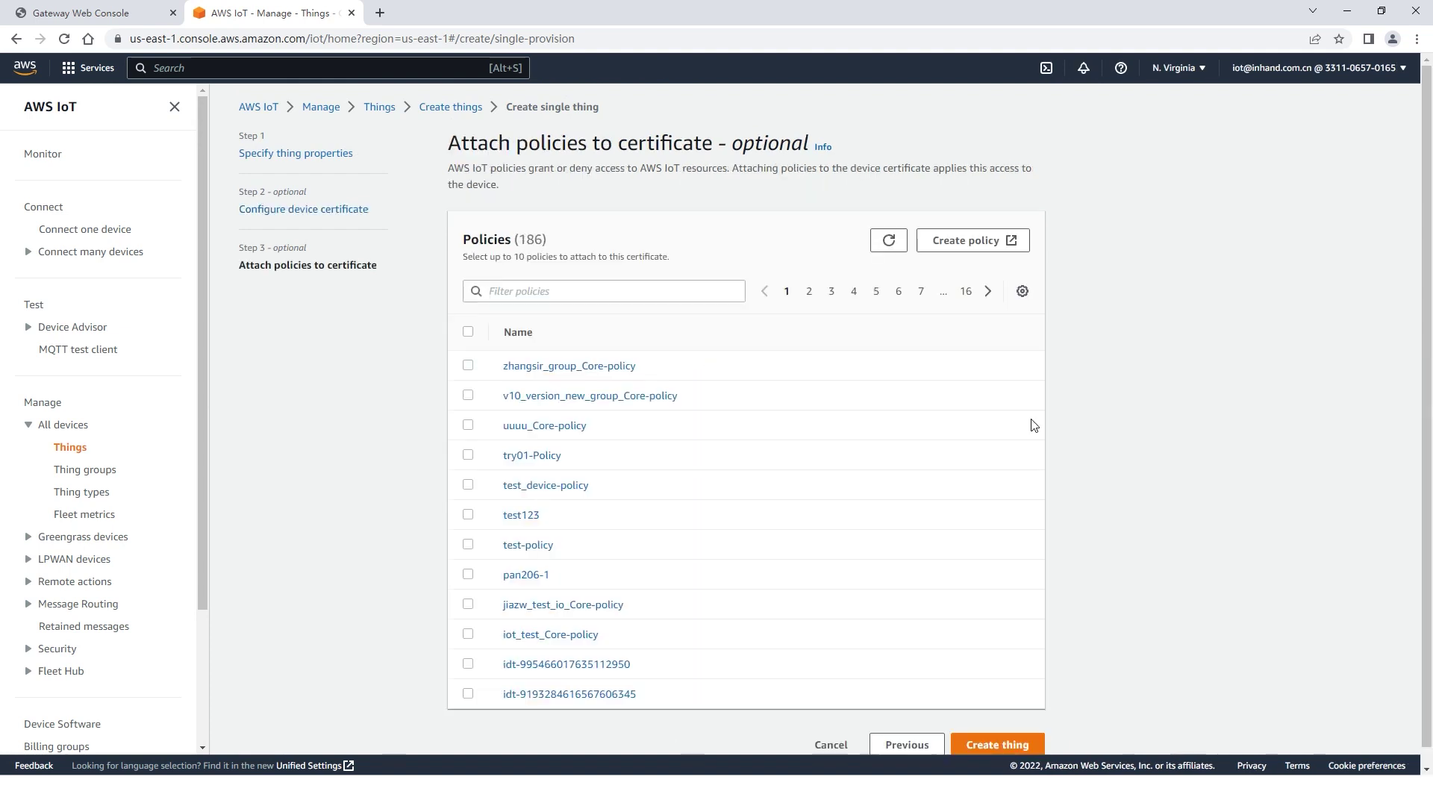
pyautogui.scroll(-1, 1065, 566)
# Step: Create pump_data and download its device certificate, public key and private key
pyautogui.click(995, 729)
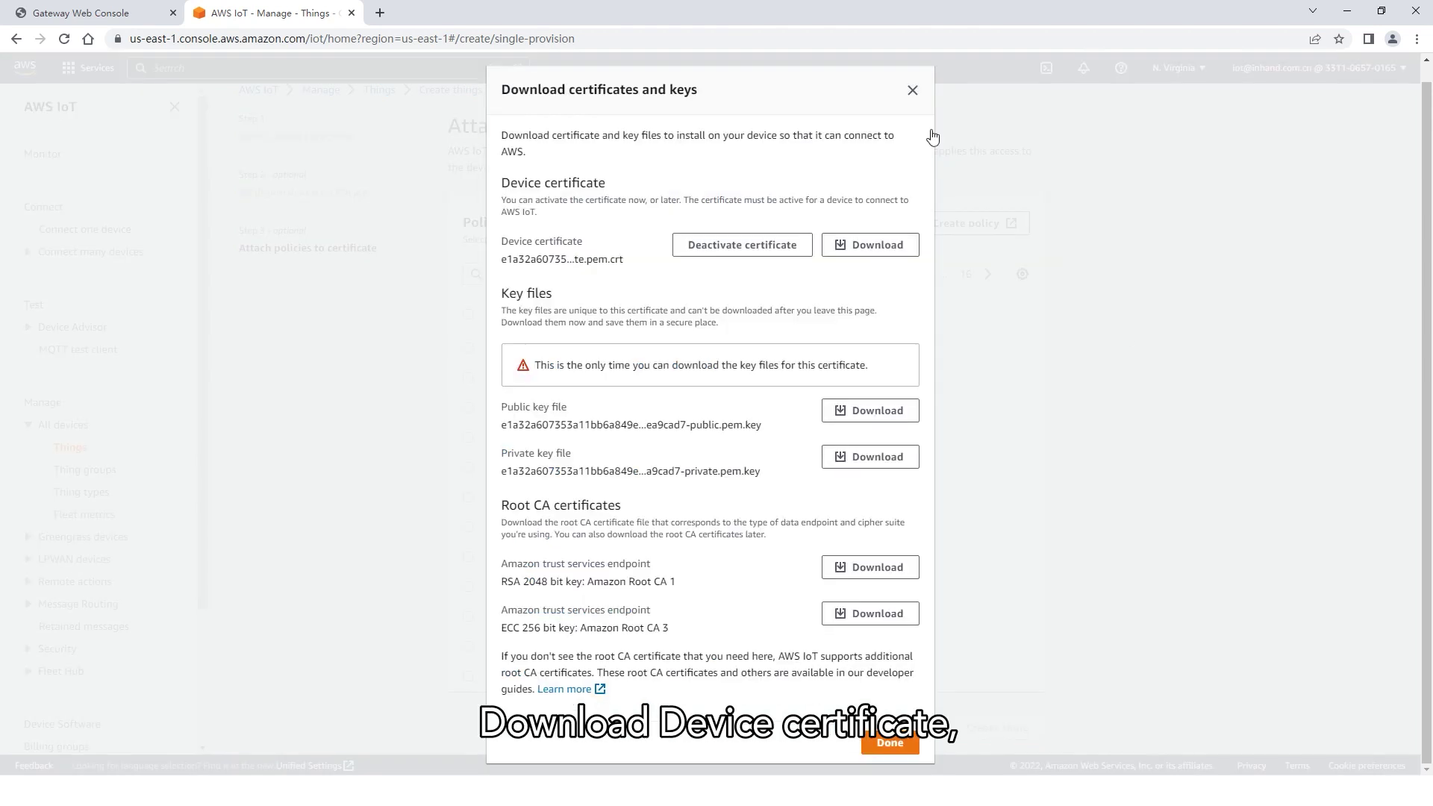
pyautogui.click(871, 244)
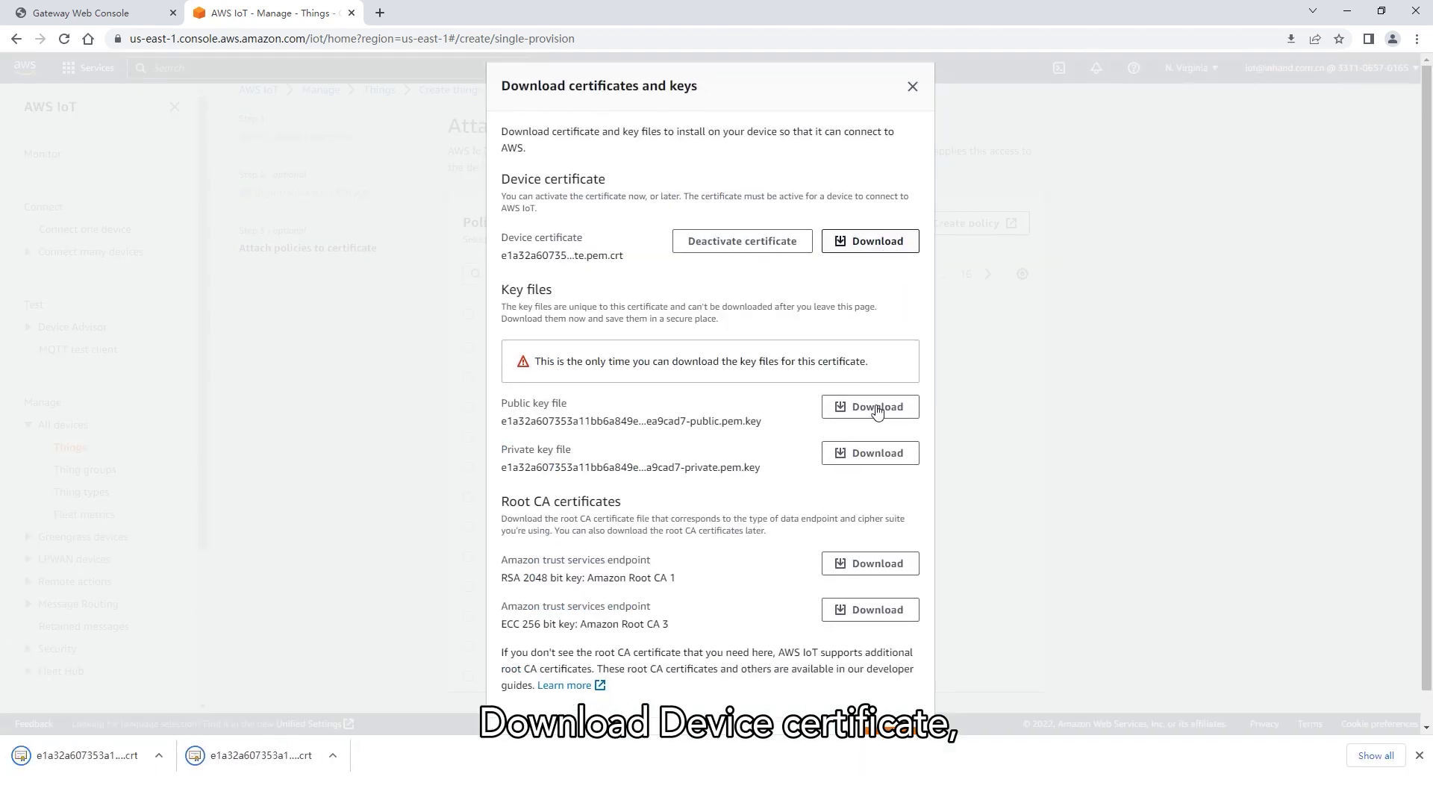
pyautogui.click(870, 407)
pyautogui.click(870, 452)
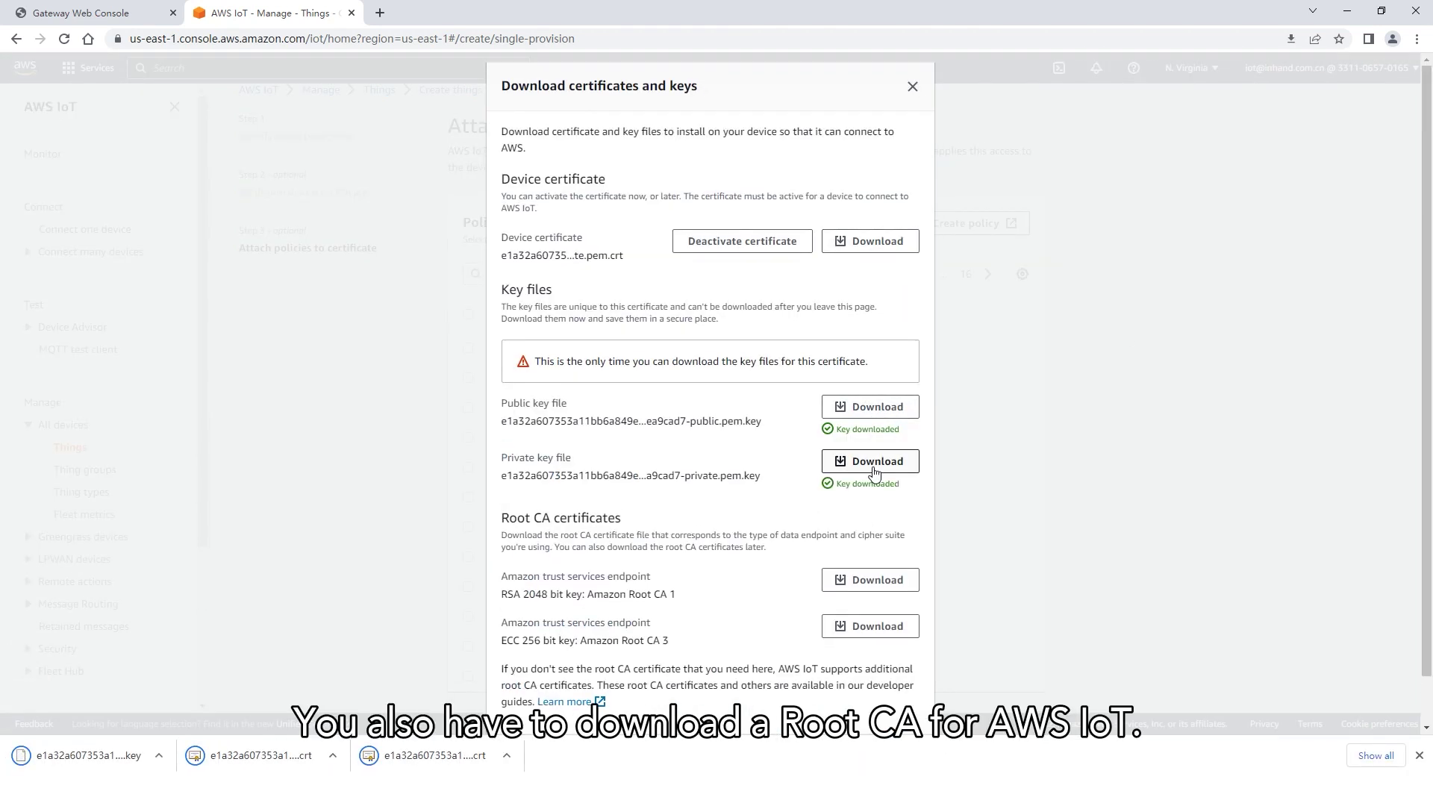
# Step: Save the VeriSign Class 3 root CA certificate from the docs and finish
pyautogui.click(573, 702)
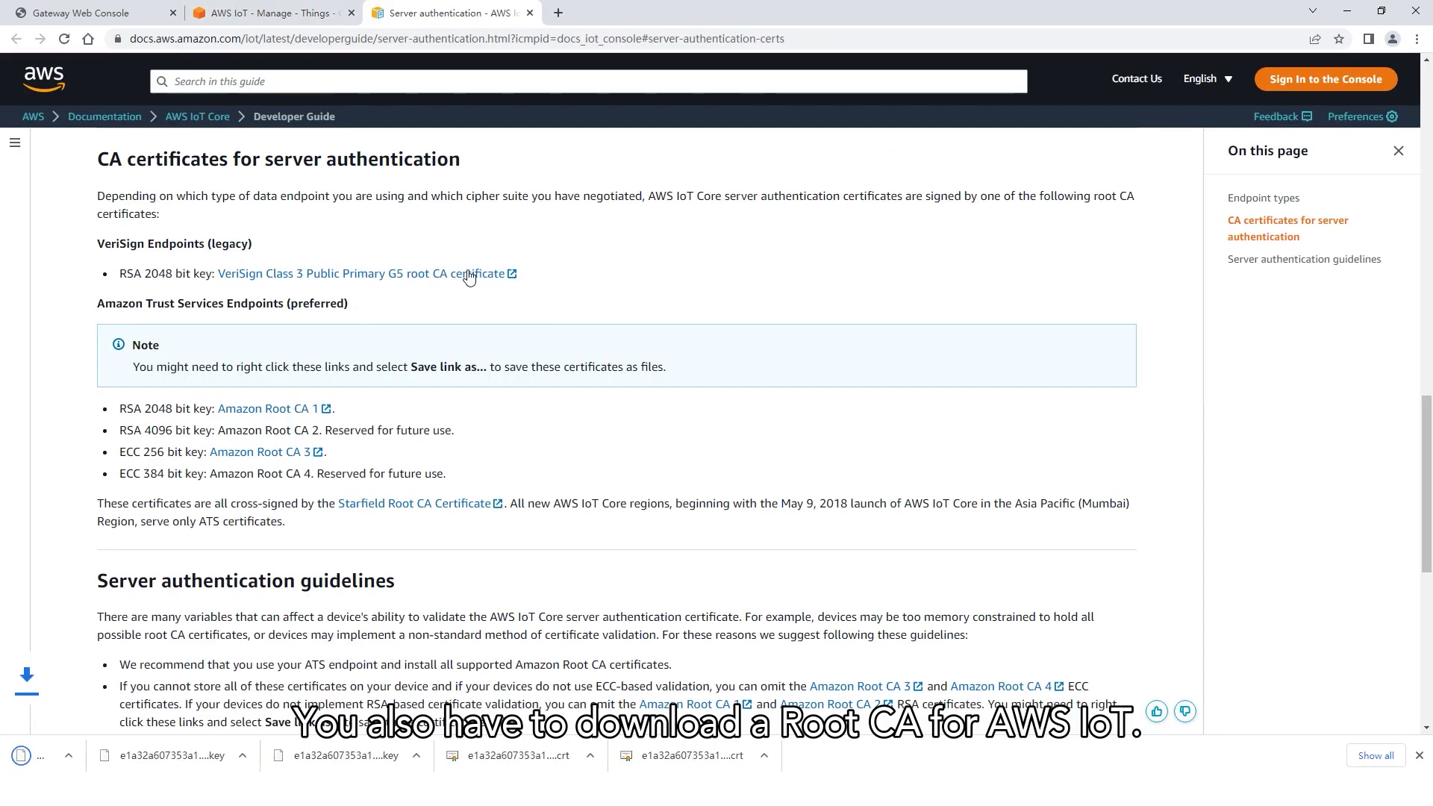
pyautogui.click(469, 274)
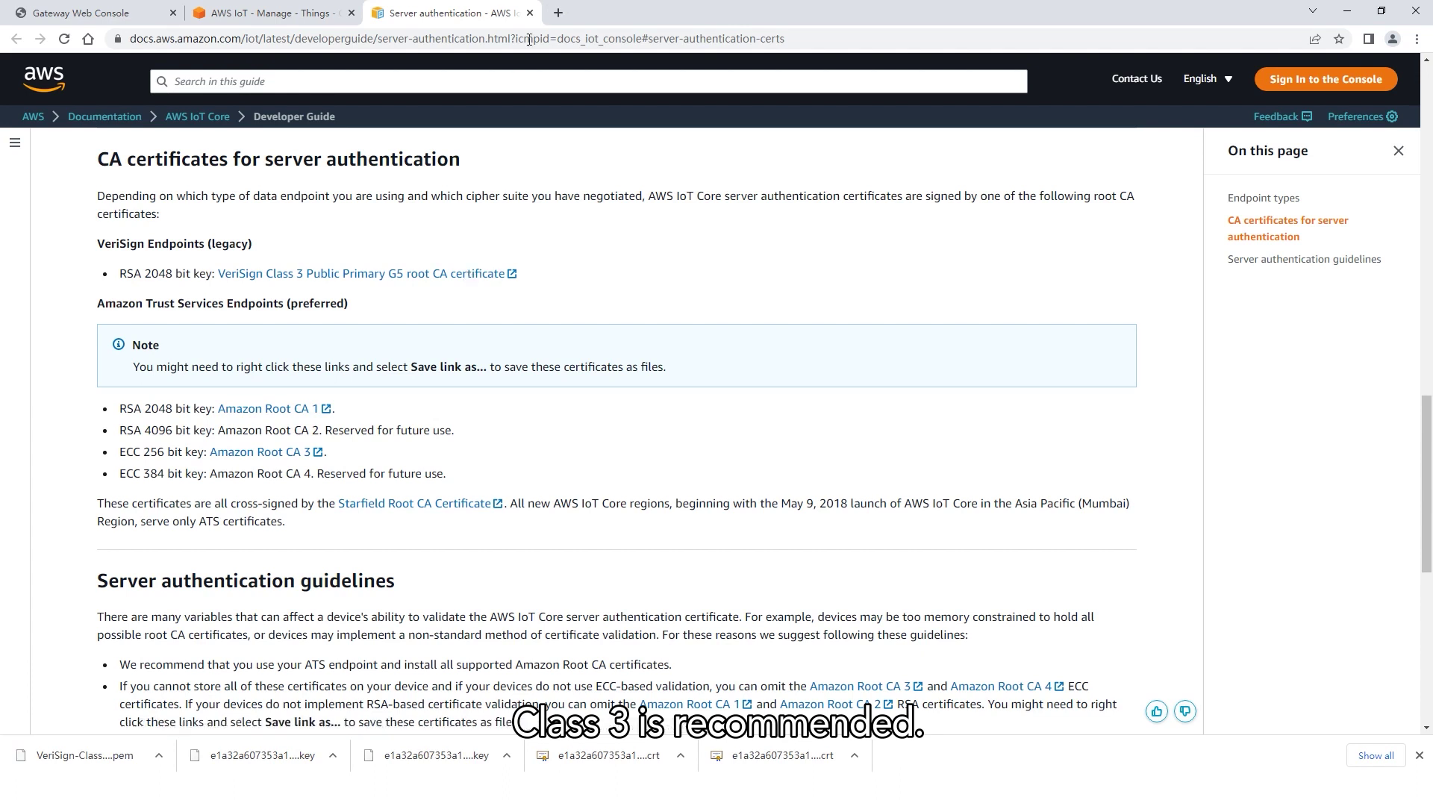
pyautogui.click(530, 13)
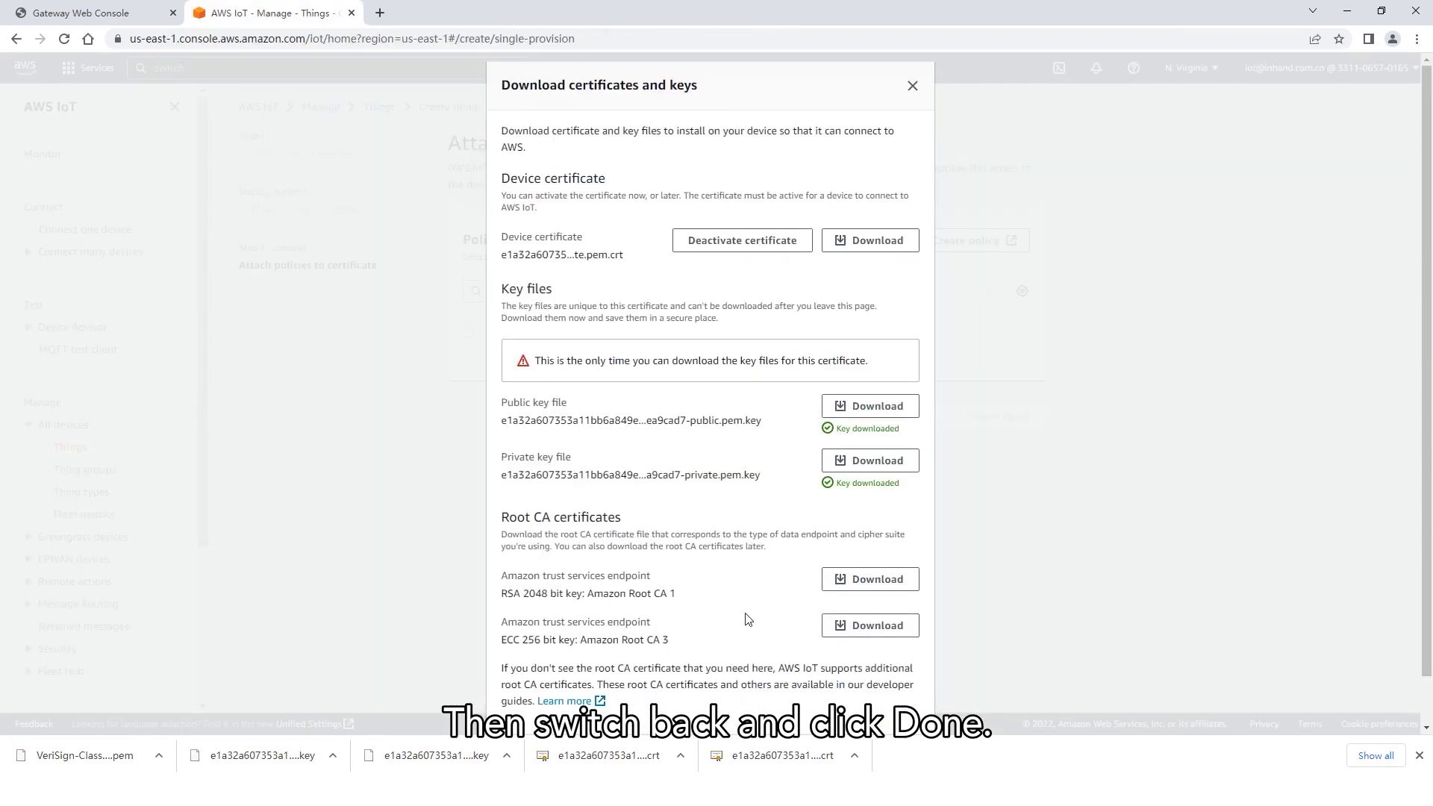
pyautogui.scroll(-2, 740, 606)
pyautogui.click(890, 704)
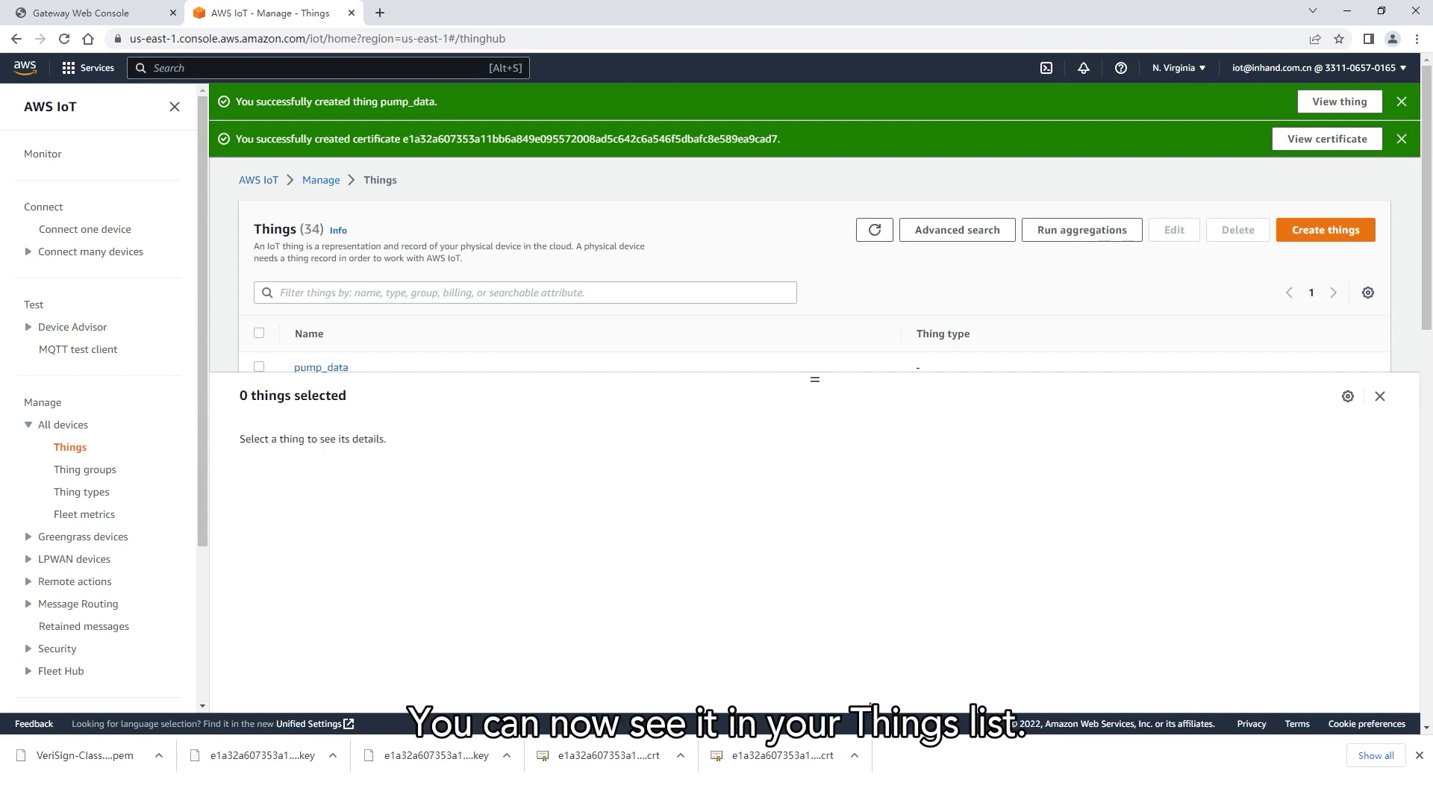
# Step: Create the IoT policy pump_data_policy with effect Allow, action * and resource *
pyautogui.click(57, 649)
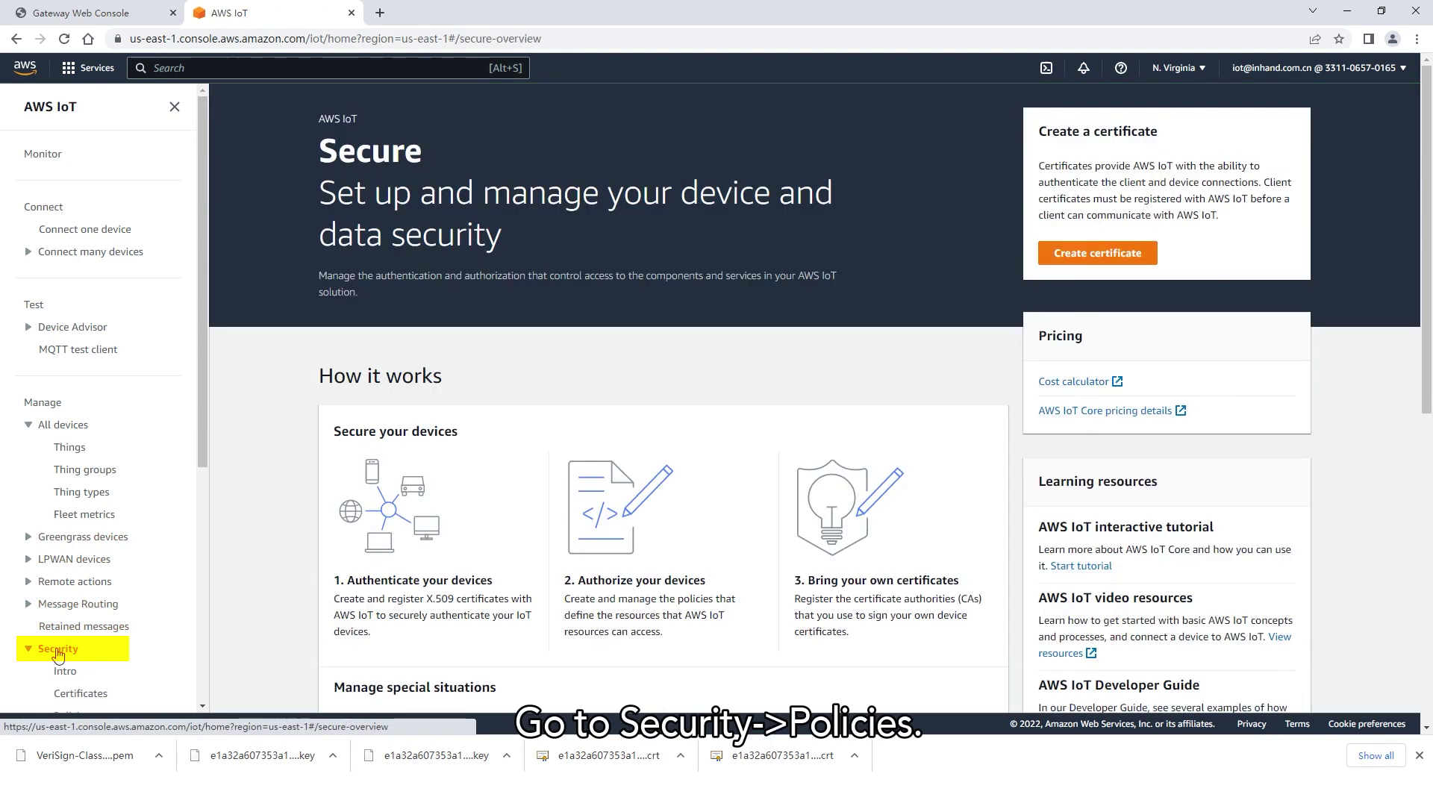
pyautogui.scroll(-2, 101, 504)
pyautogui.click(73, 567)
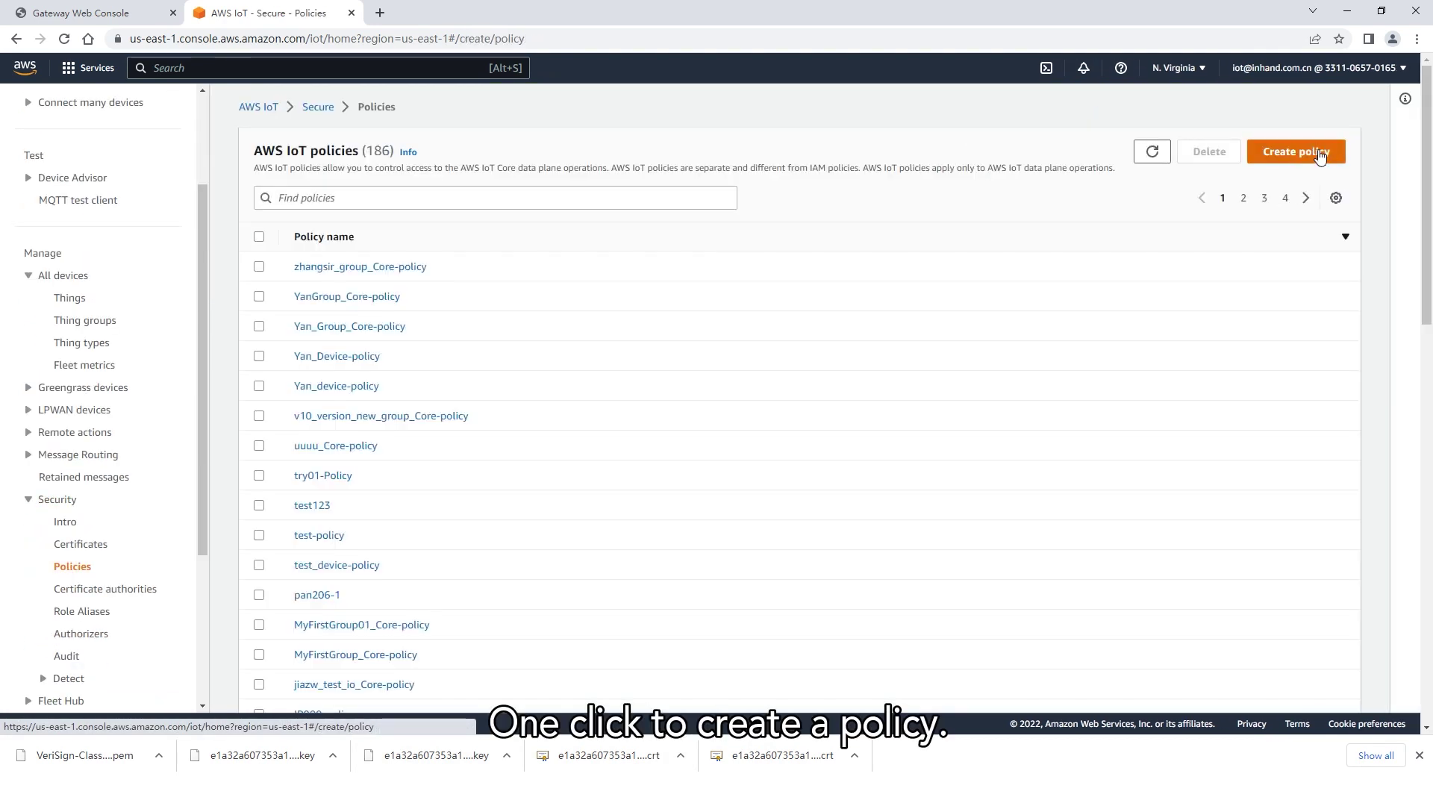
pyautogui.click(1316, 151)
pyautogui.click(1028, 290)
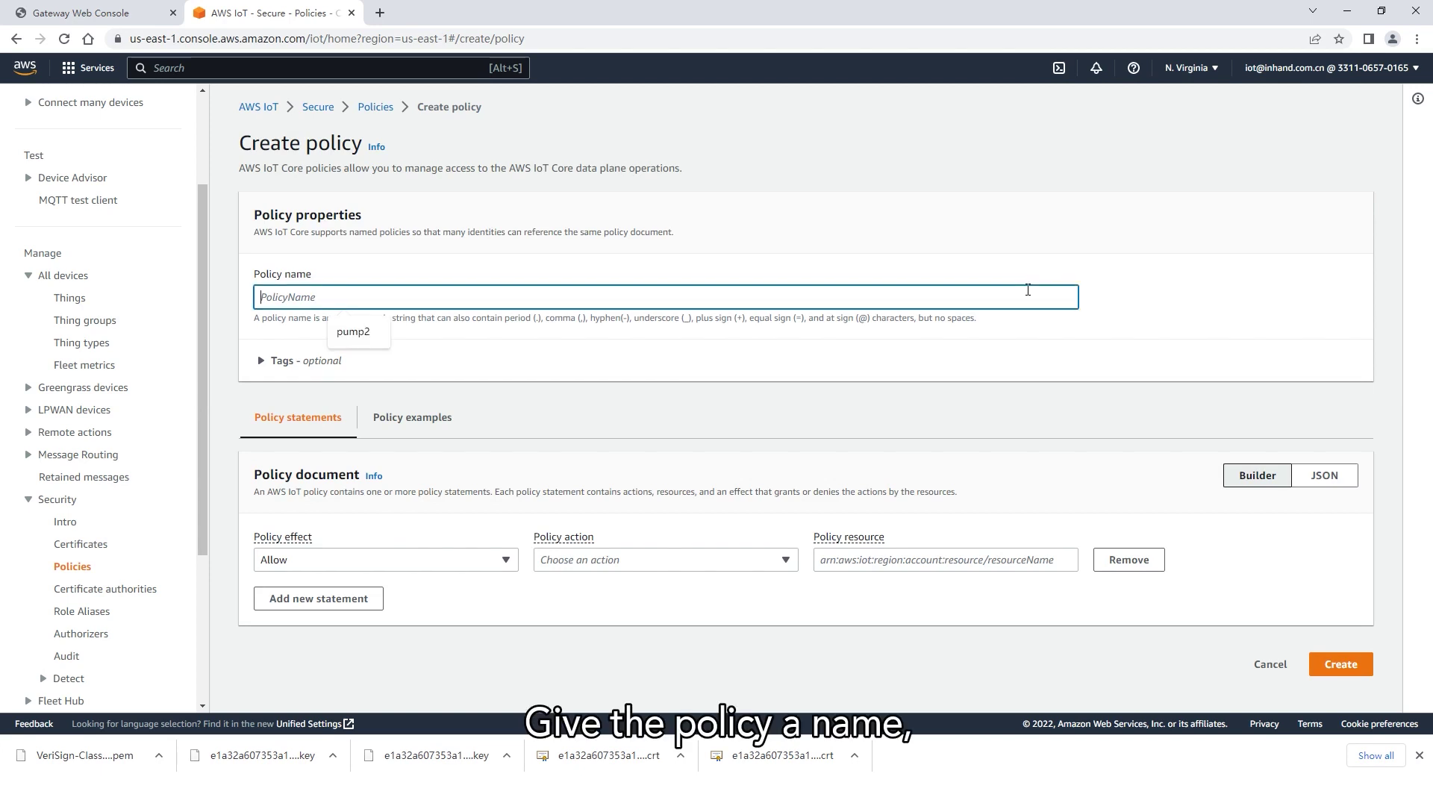
pyautogui.write('pump_data_policy')
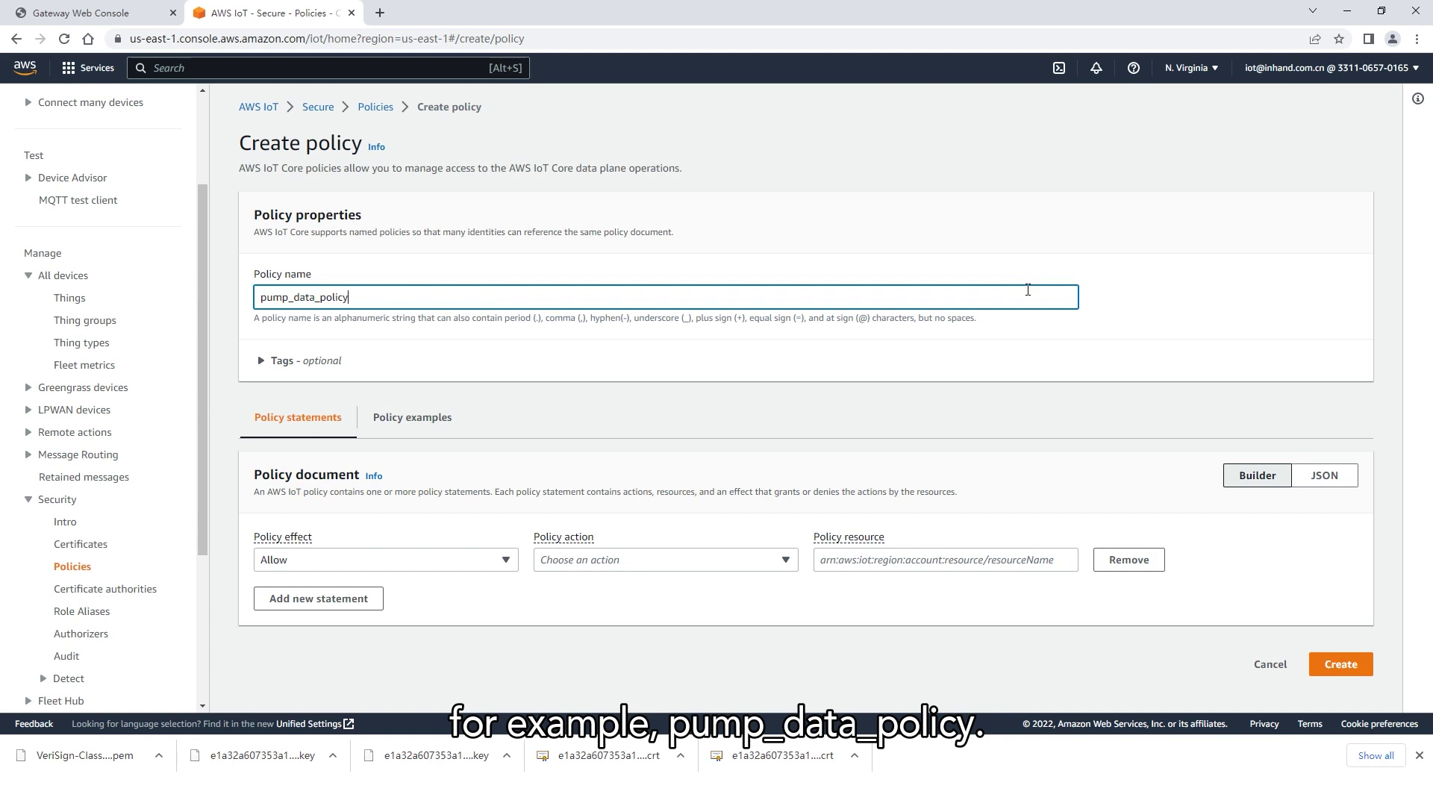
pyautogui.click(742, 563)
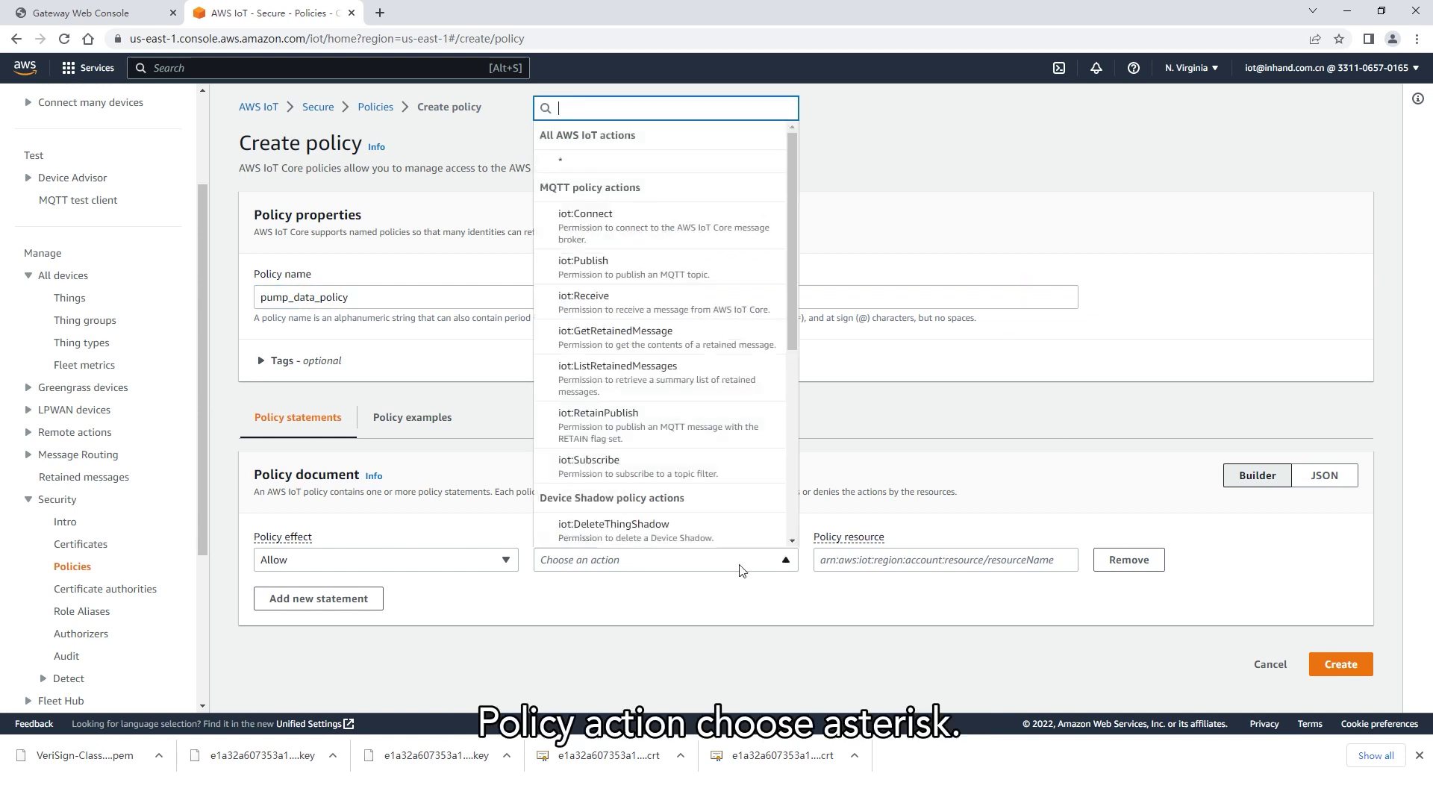
pyautogui.click(662, 163)
pyautogui.click(919, 560)
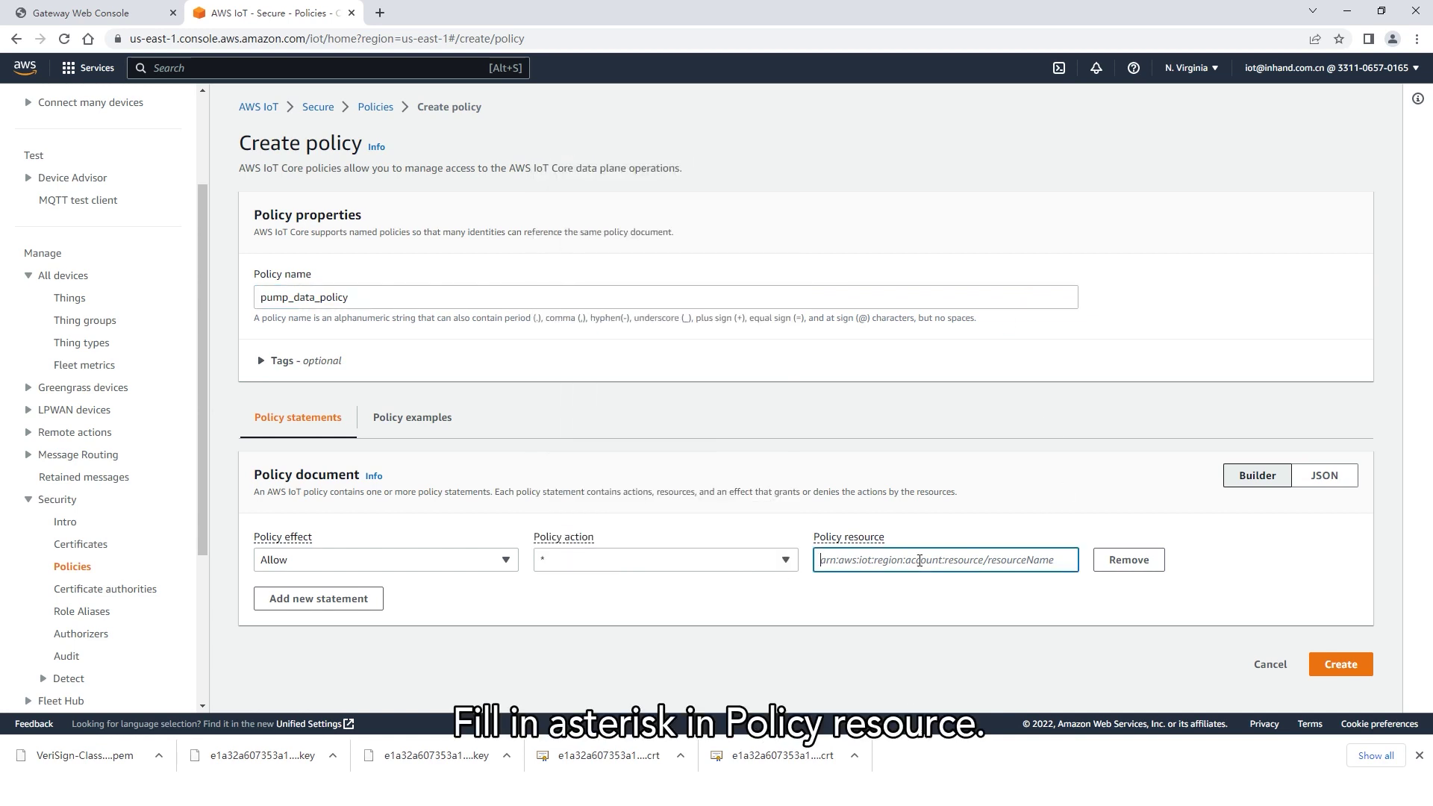
pyautogui.write('*')
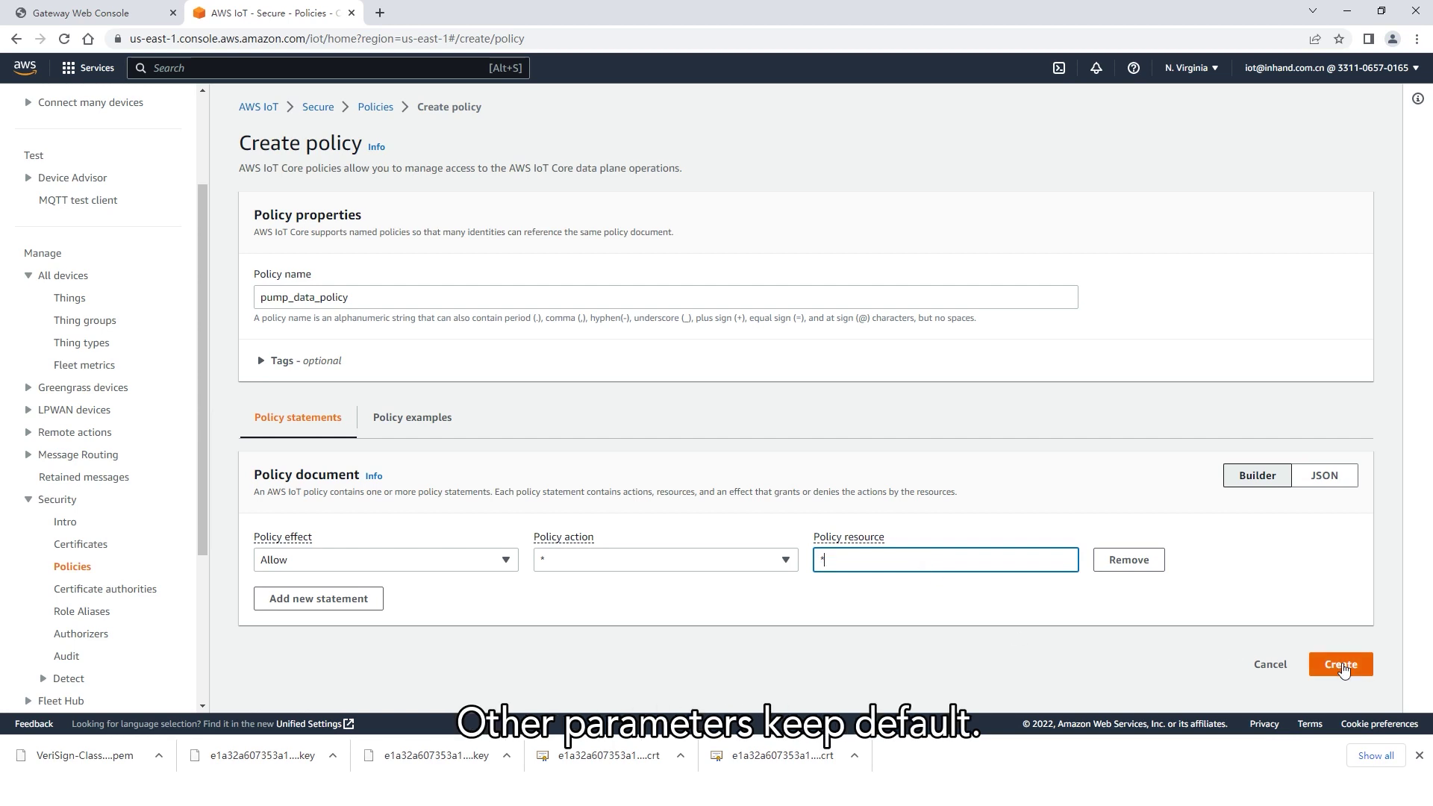
pyautogui.click(1342, 668)
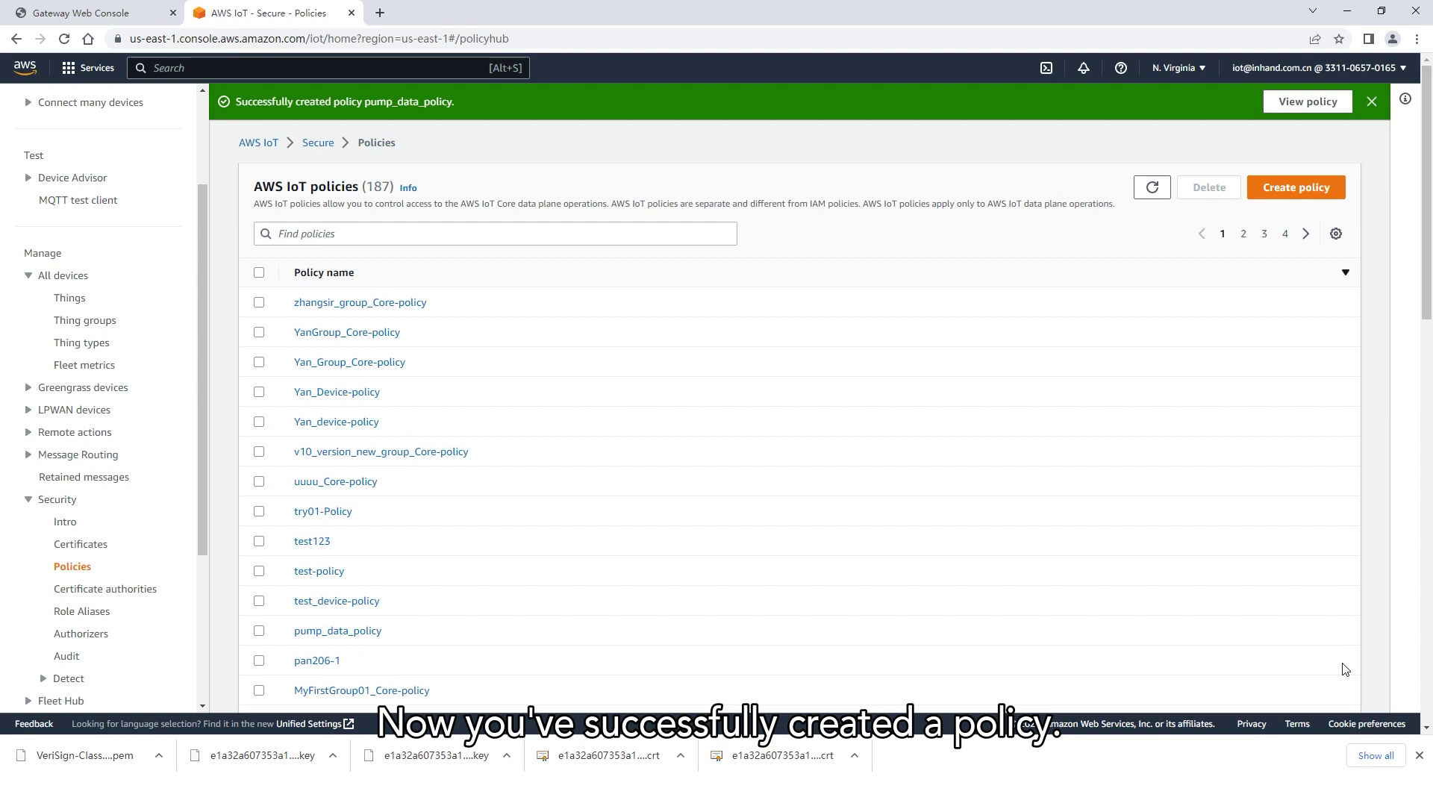
# Step: Attach pump_data_policy to the newest device certificate
pyautogui.click(81, 544)
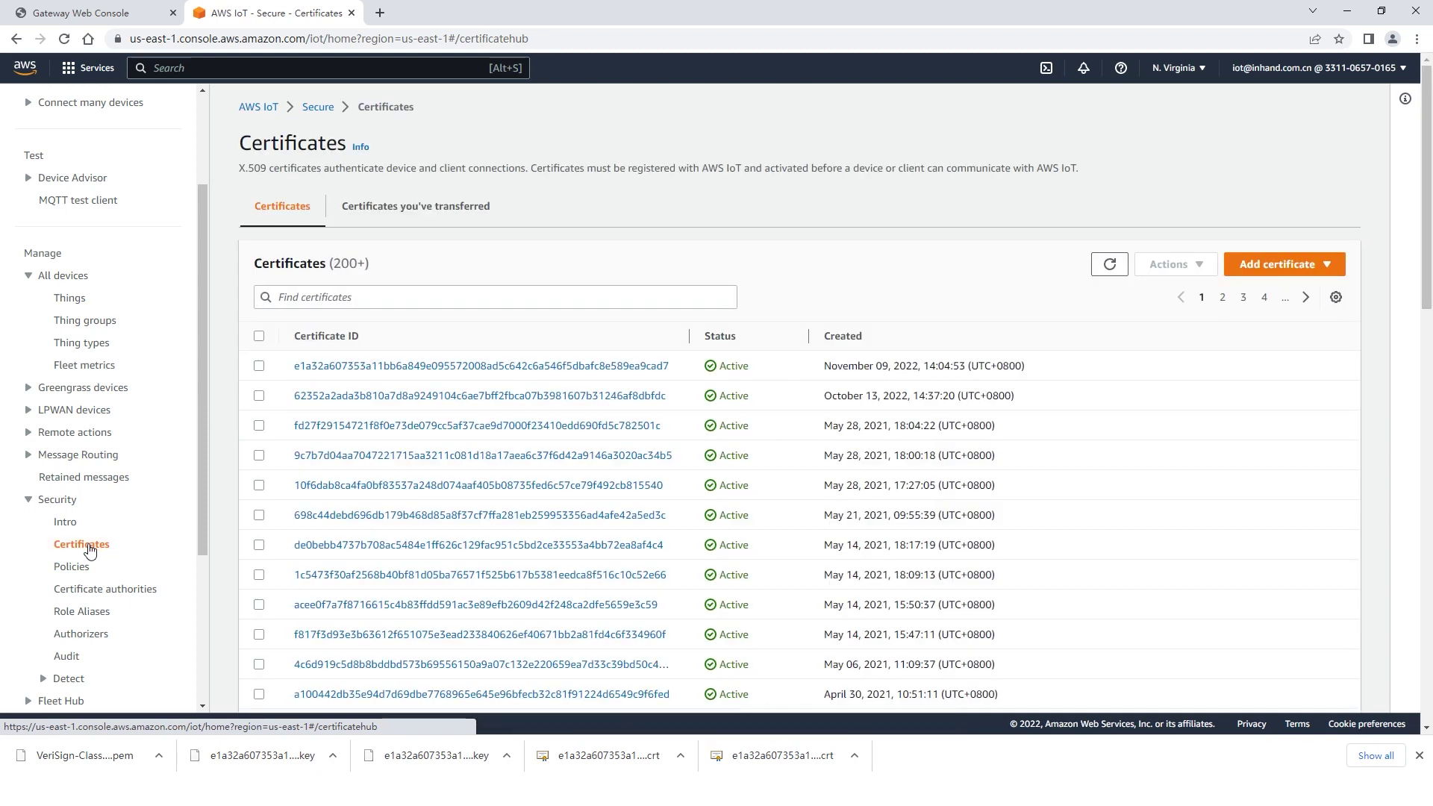
pyautogui.click(408, 367)
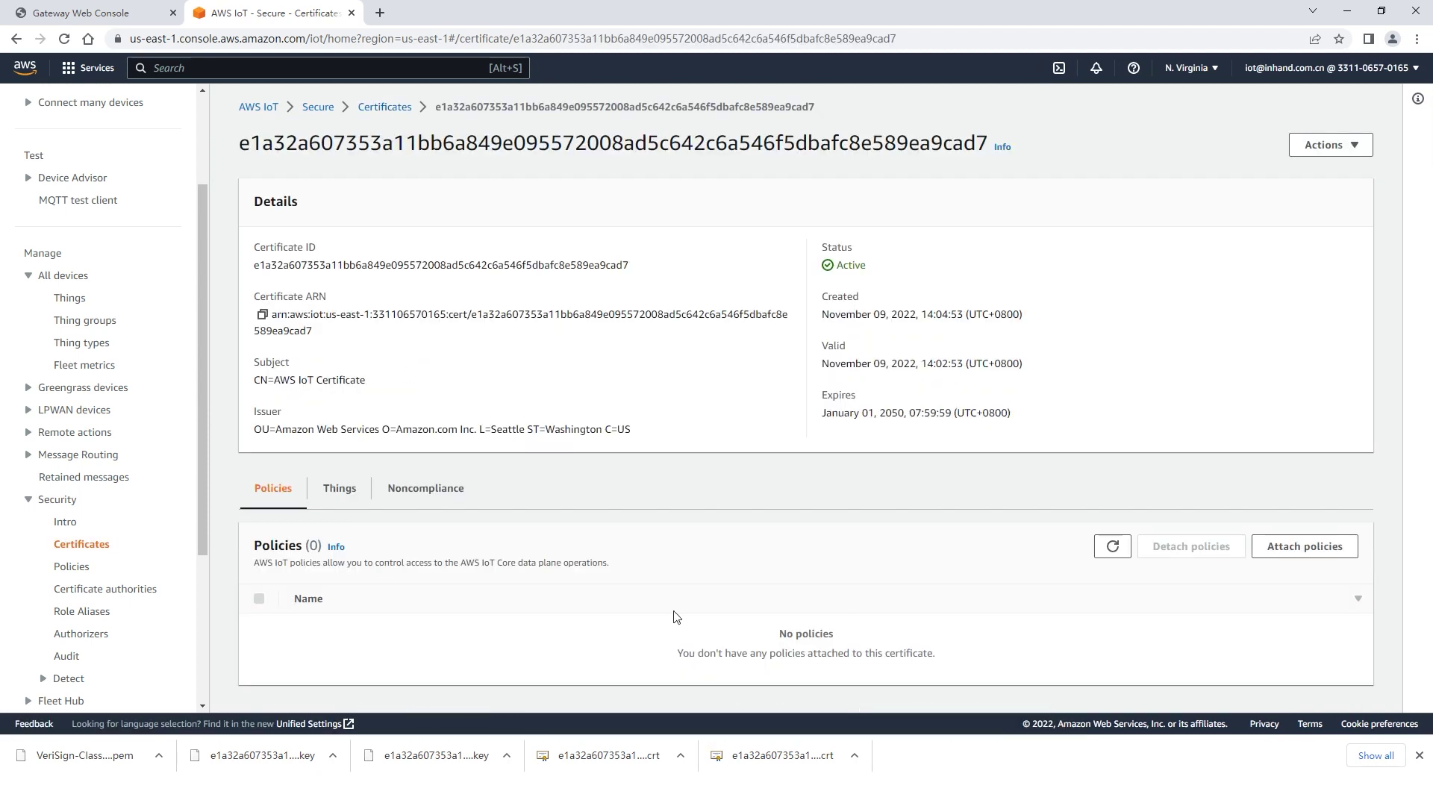
pyautogui.click(1304, 547)
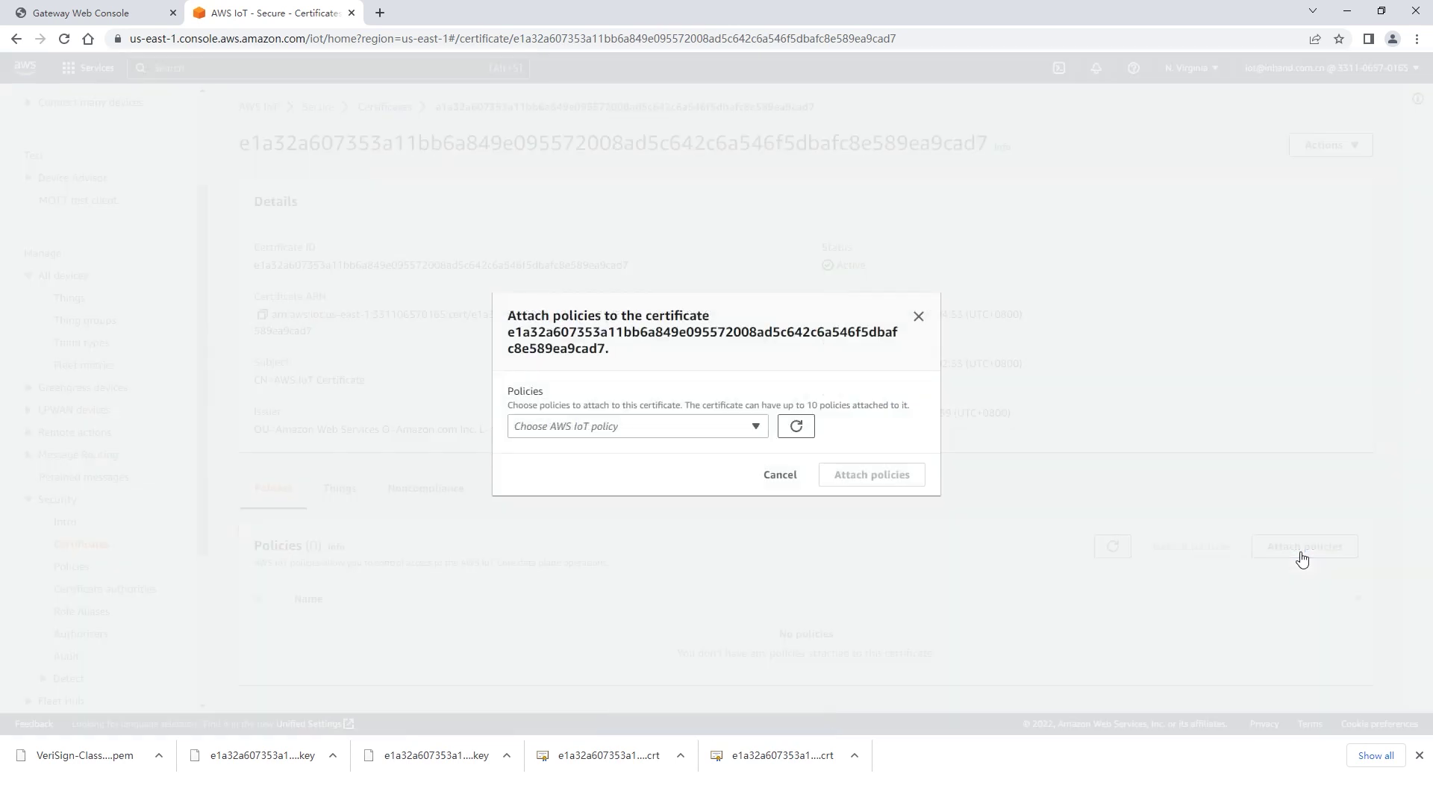
pyautogui.click(755, 428)
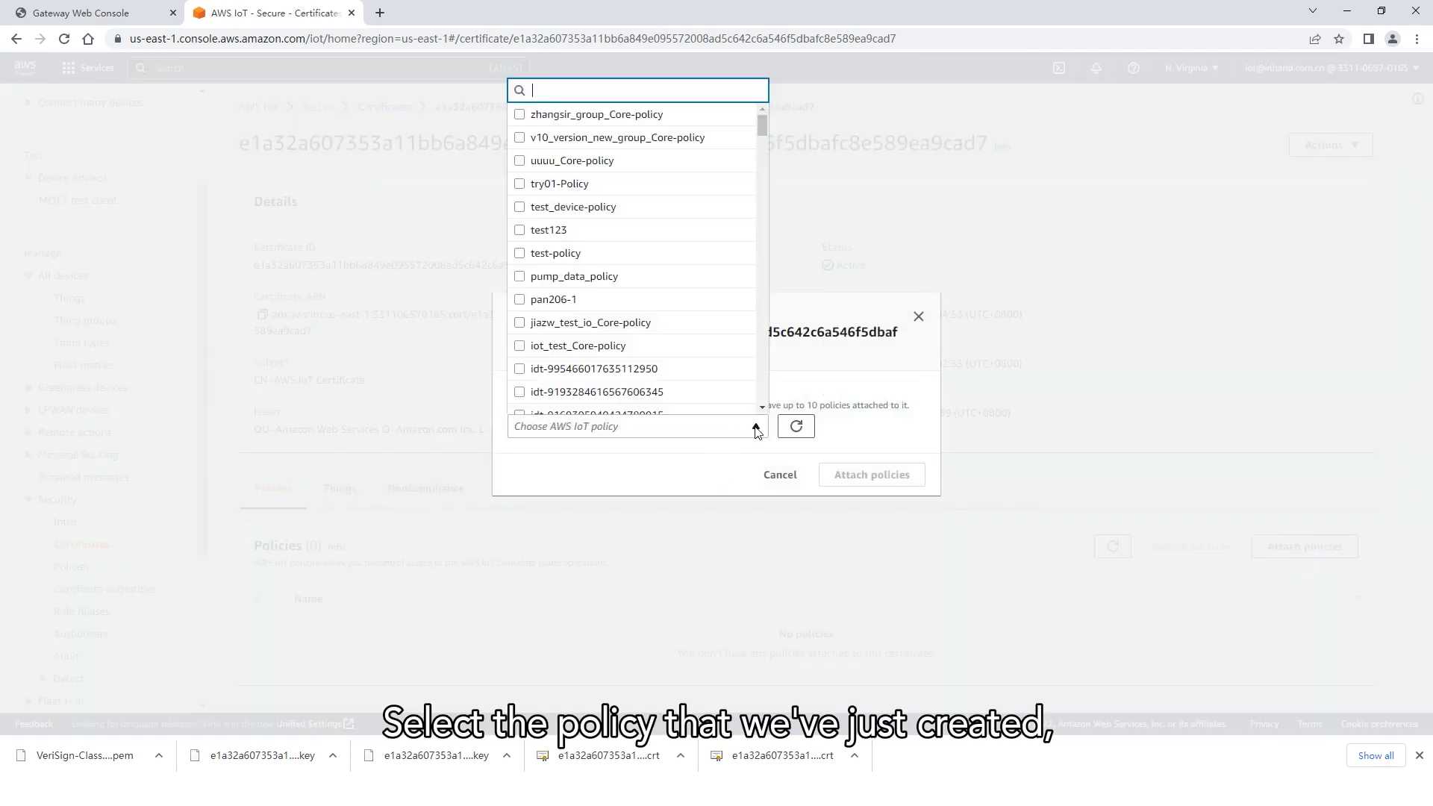
pyautogui.write('pump')
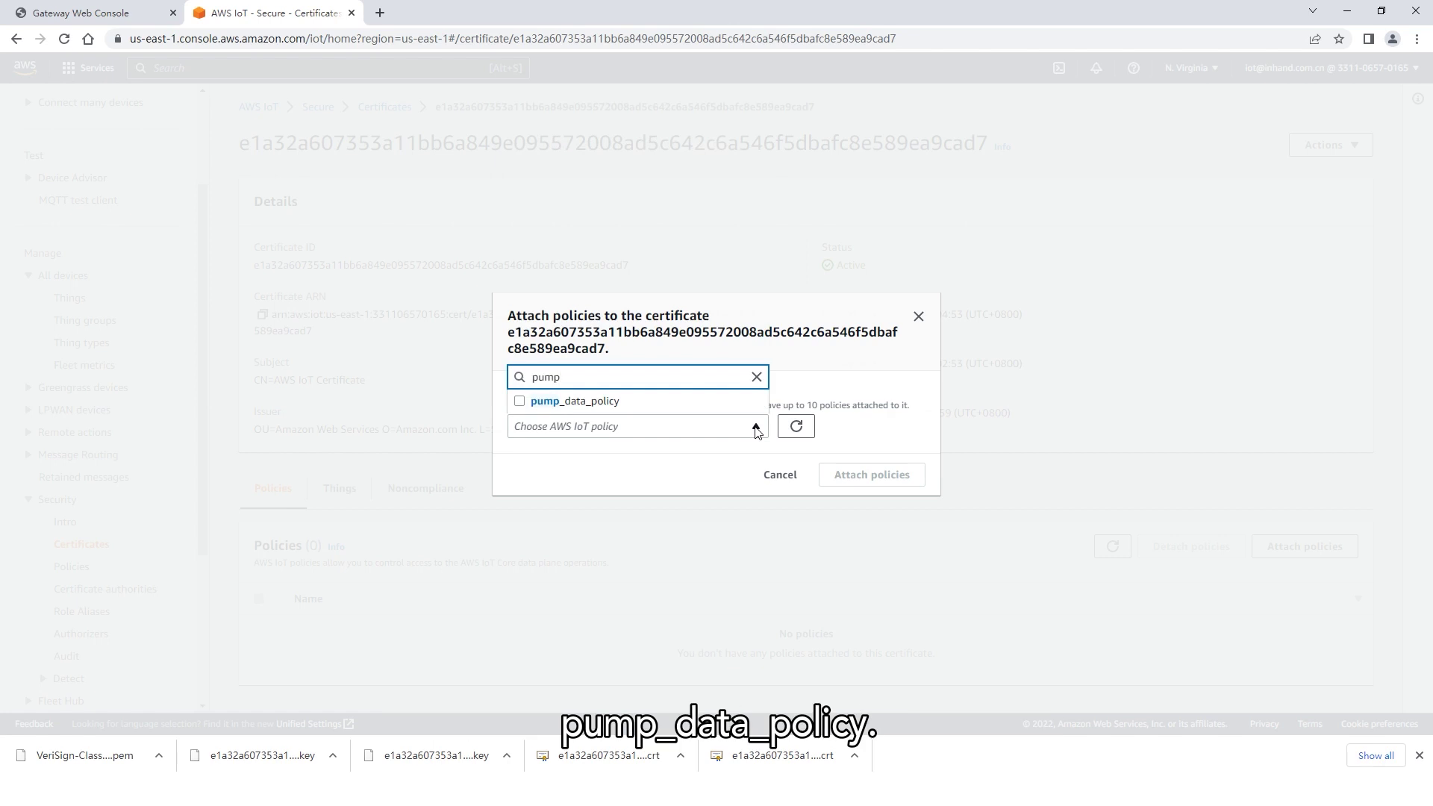
pyautogui.click(673, 404)
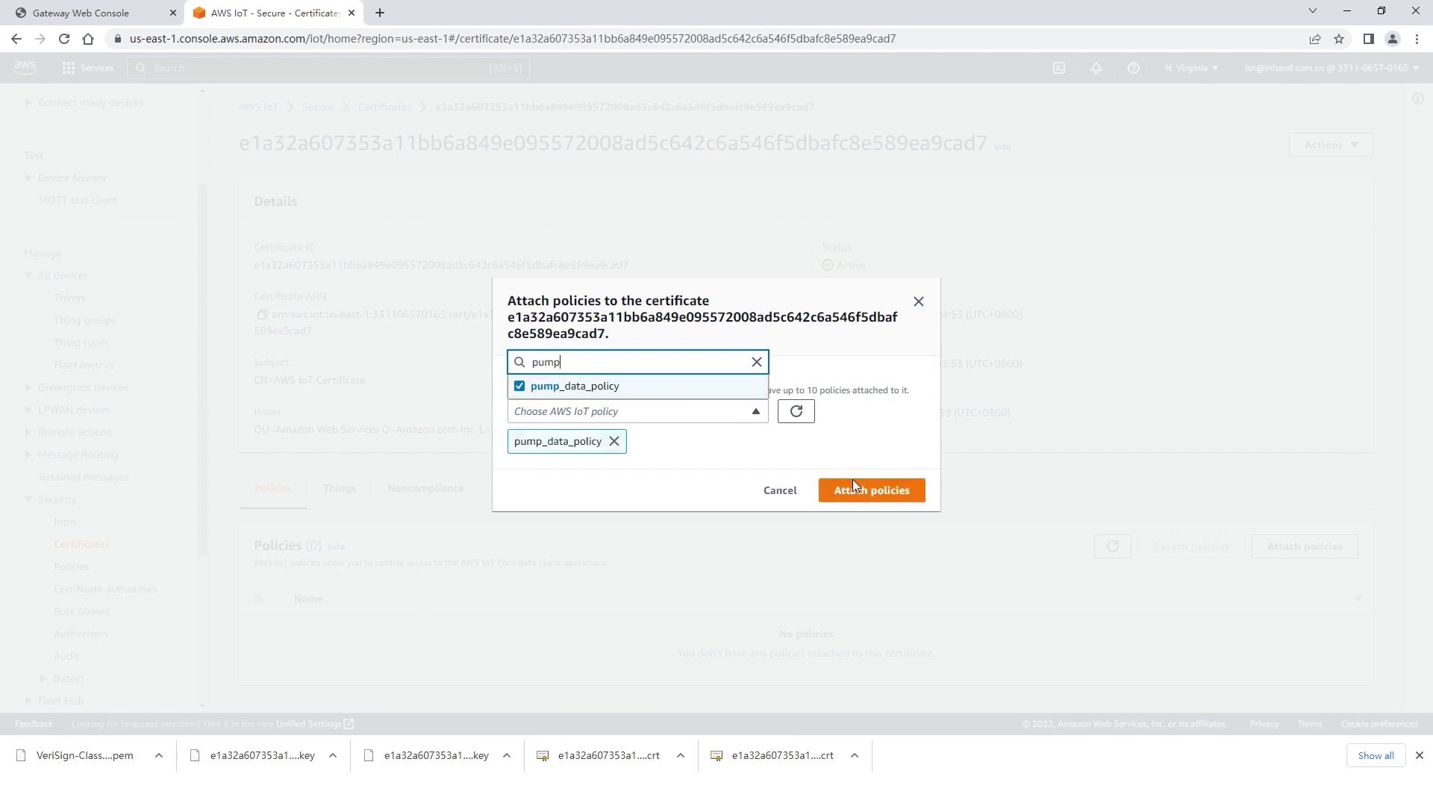
pyautogui.click(872, 491)
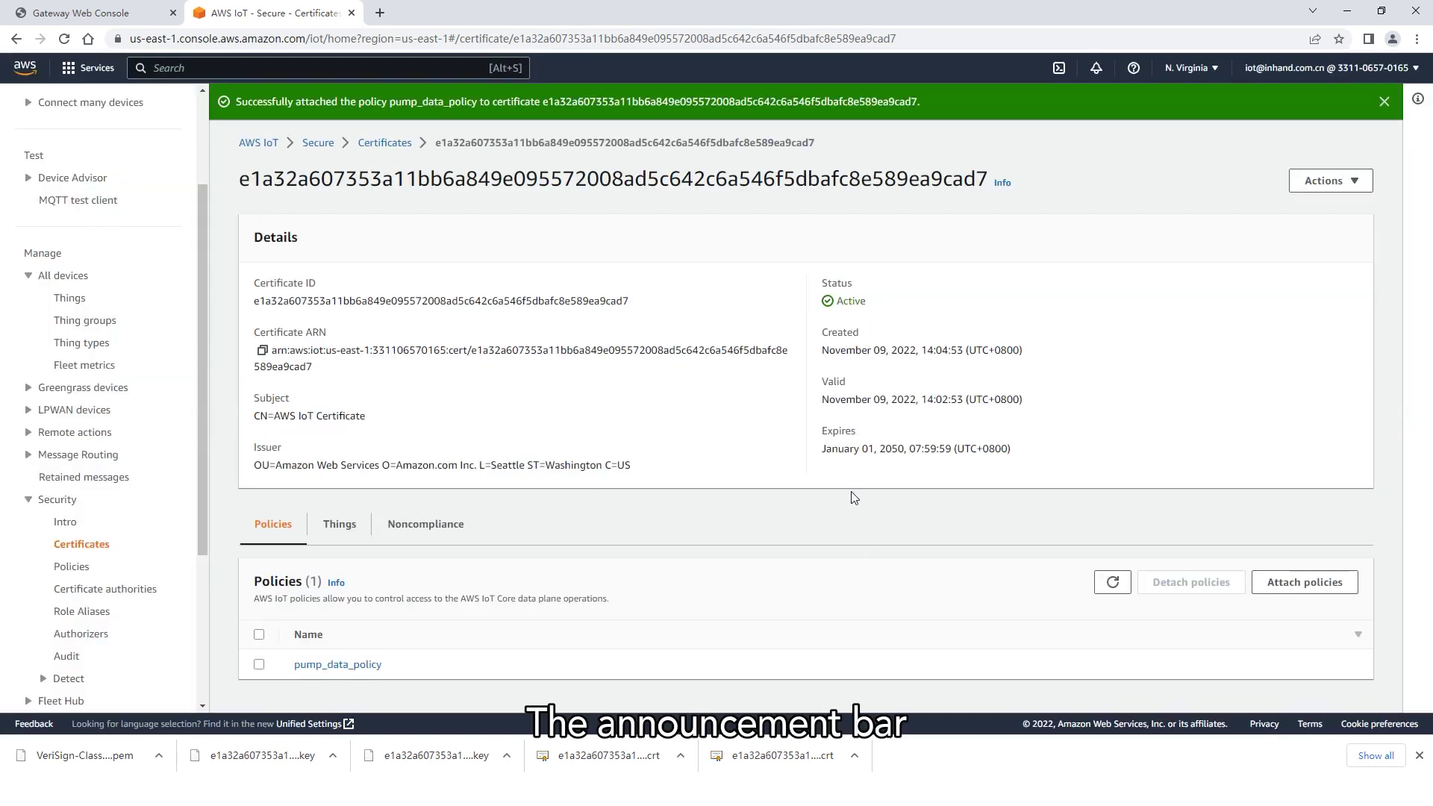
# Step: Confirm the pump_data thing uses the certificate, then open the gateway's Cloud settings
pyautogui.click(339, 524)
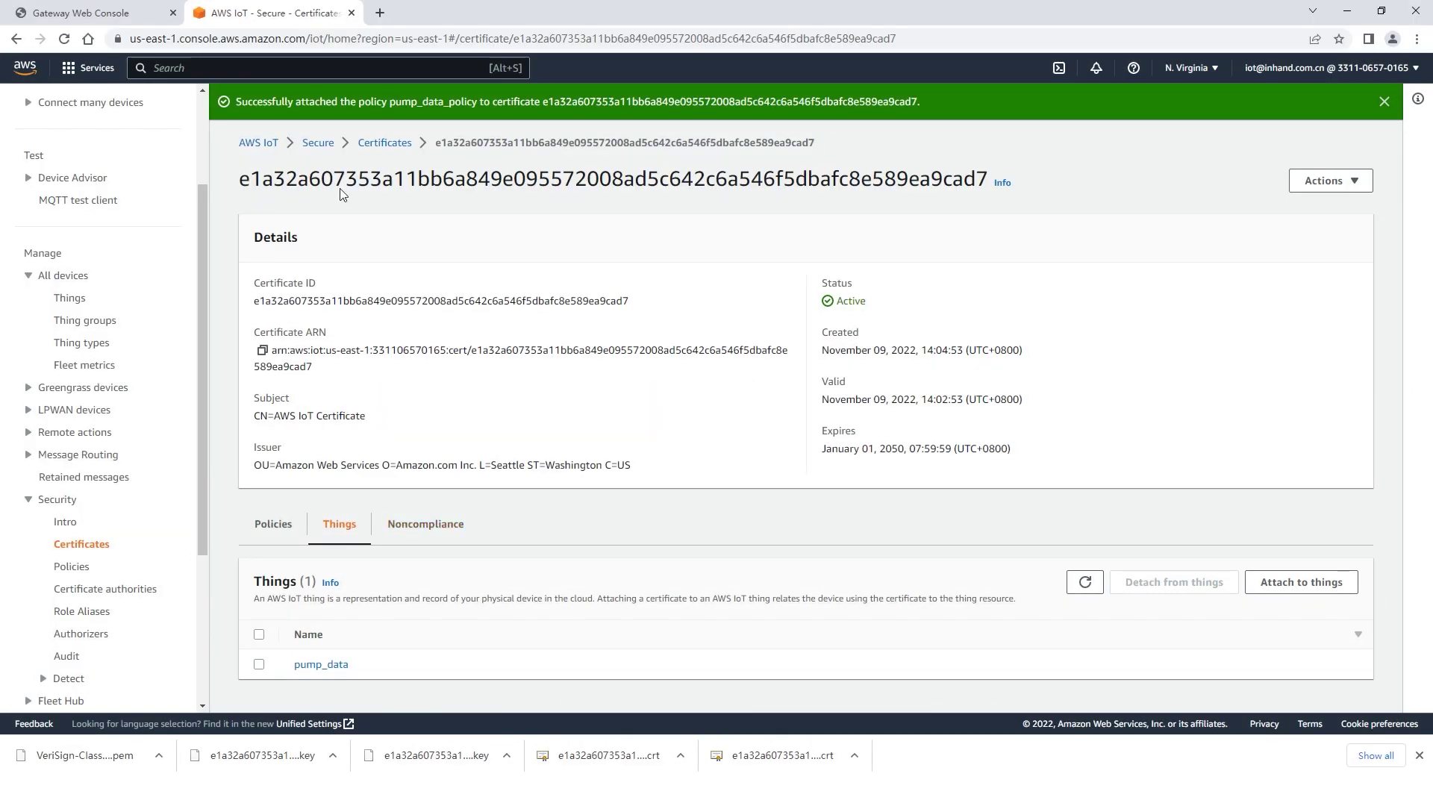
pyautogui.click(68, 12)
pyautogui.click(50, 396)
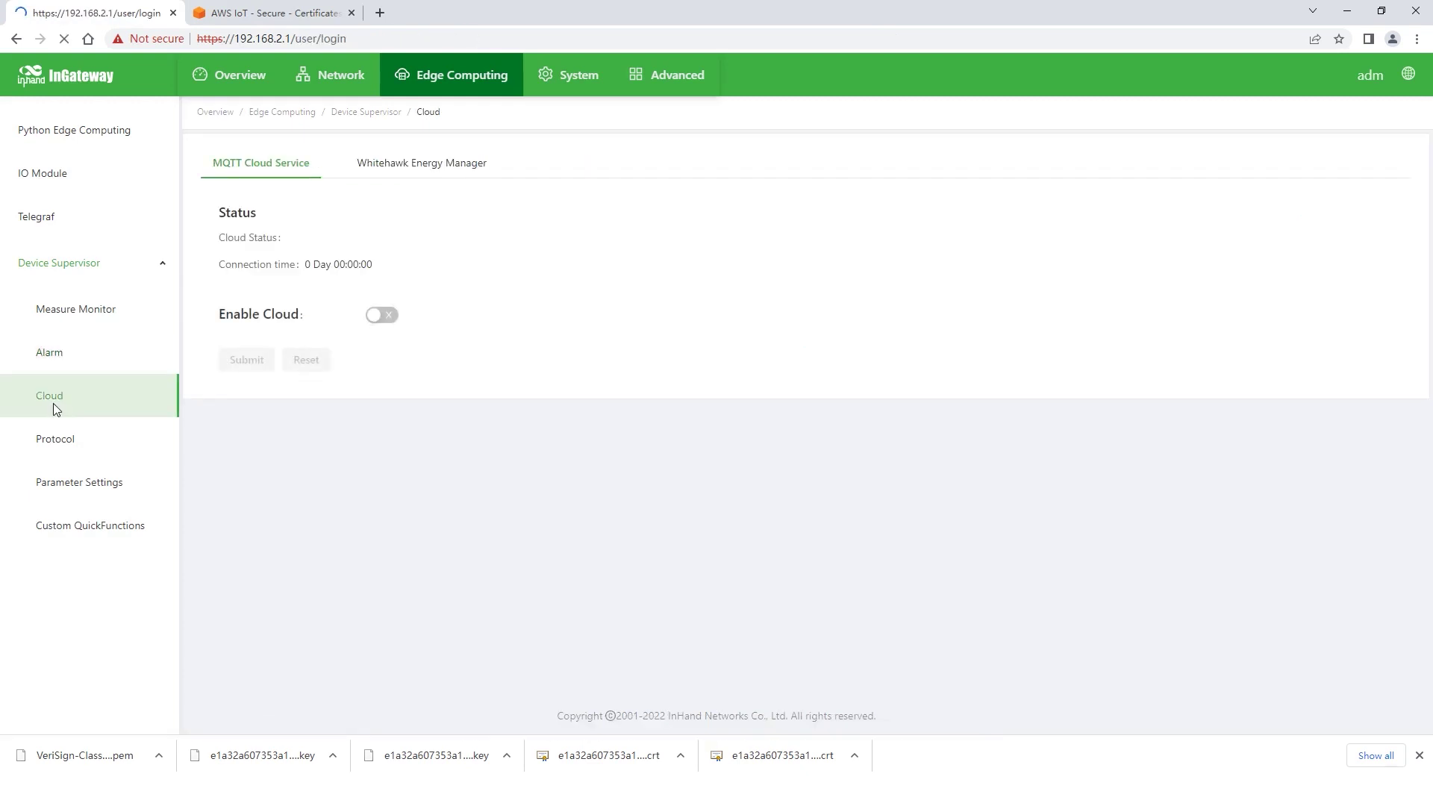
# Step: Enable the gateway cloud as AWS IoT and paste the AWS device data endpoint
pyautogui.click(381, 315)
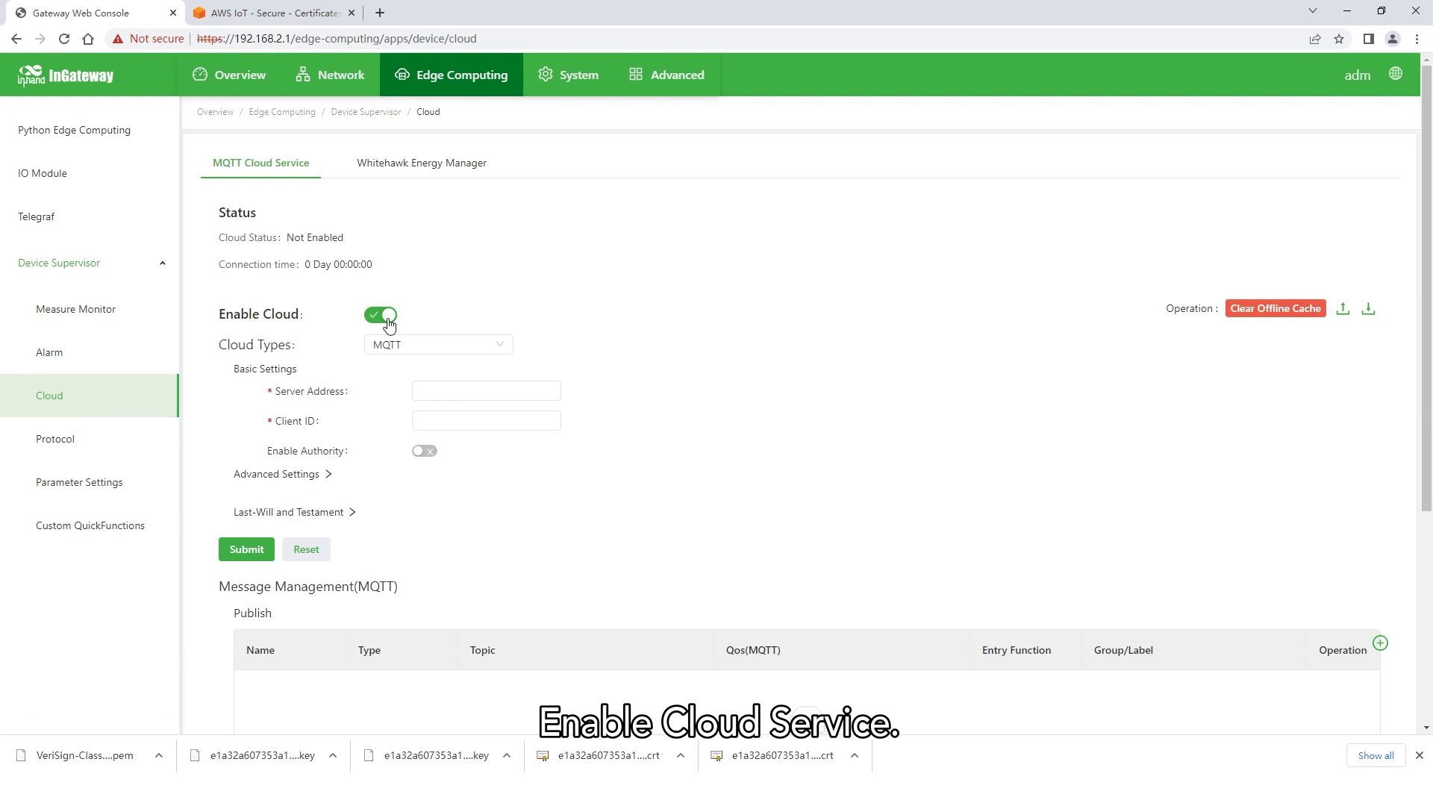
pyautogui.click(437, 346)
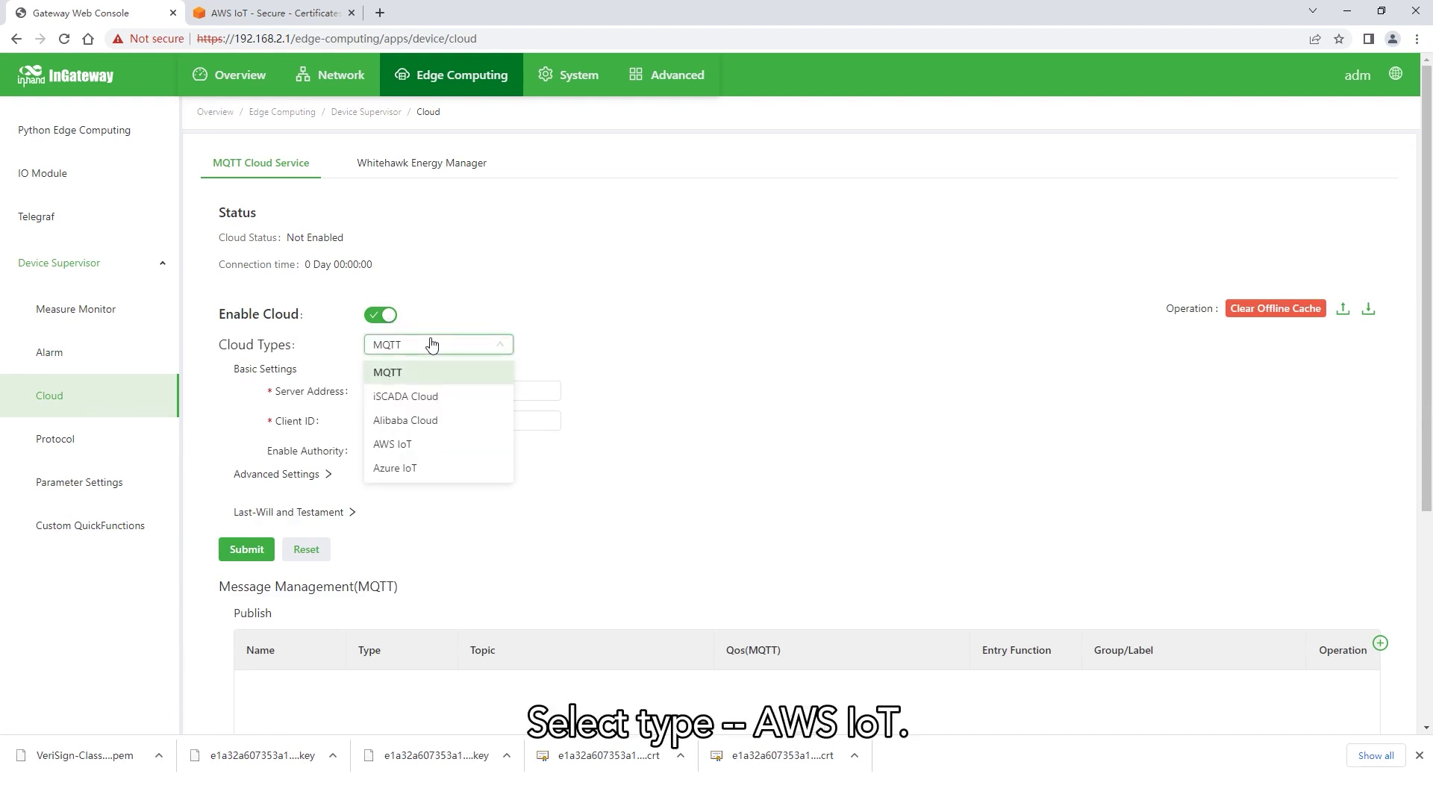
pyautogui.click(394, 445)
pyautogui.click(486, 392)
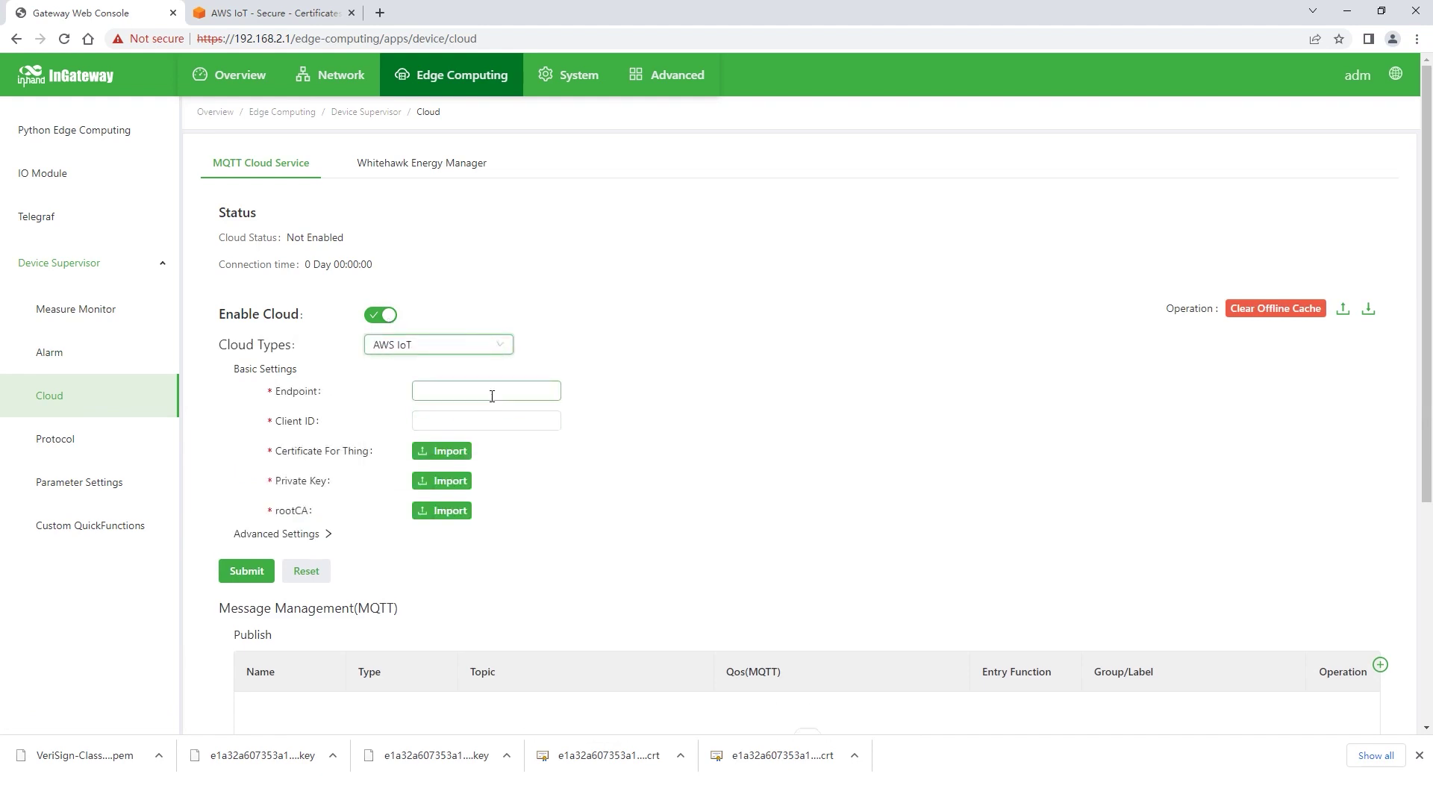
pyautogui.click(280, 12)
pyautogui.scroll(-3, 57, 551)
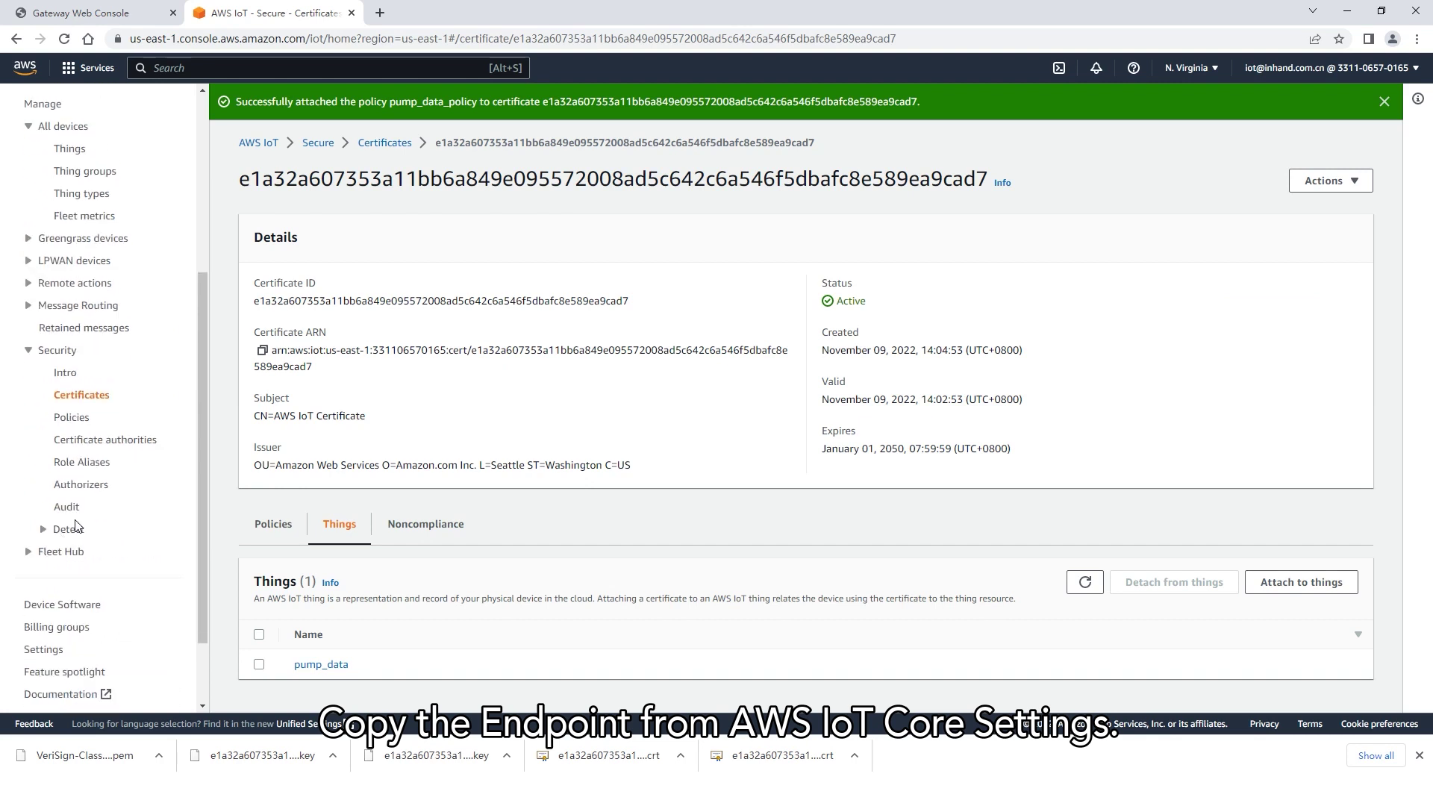
pyautogui.click(45, 649)
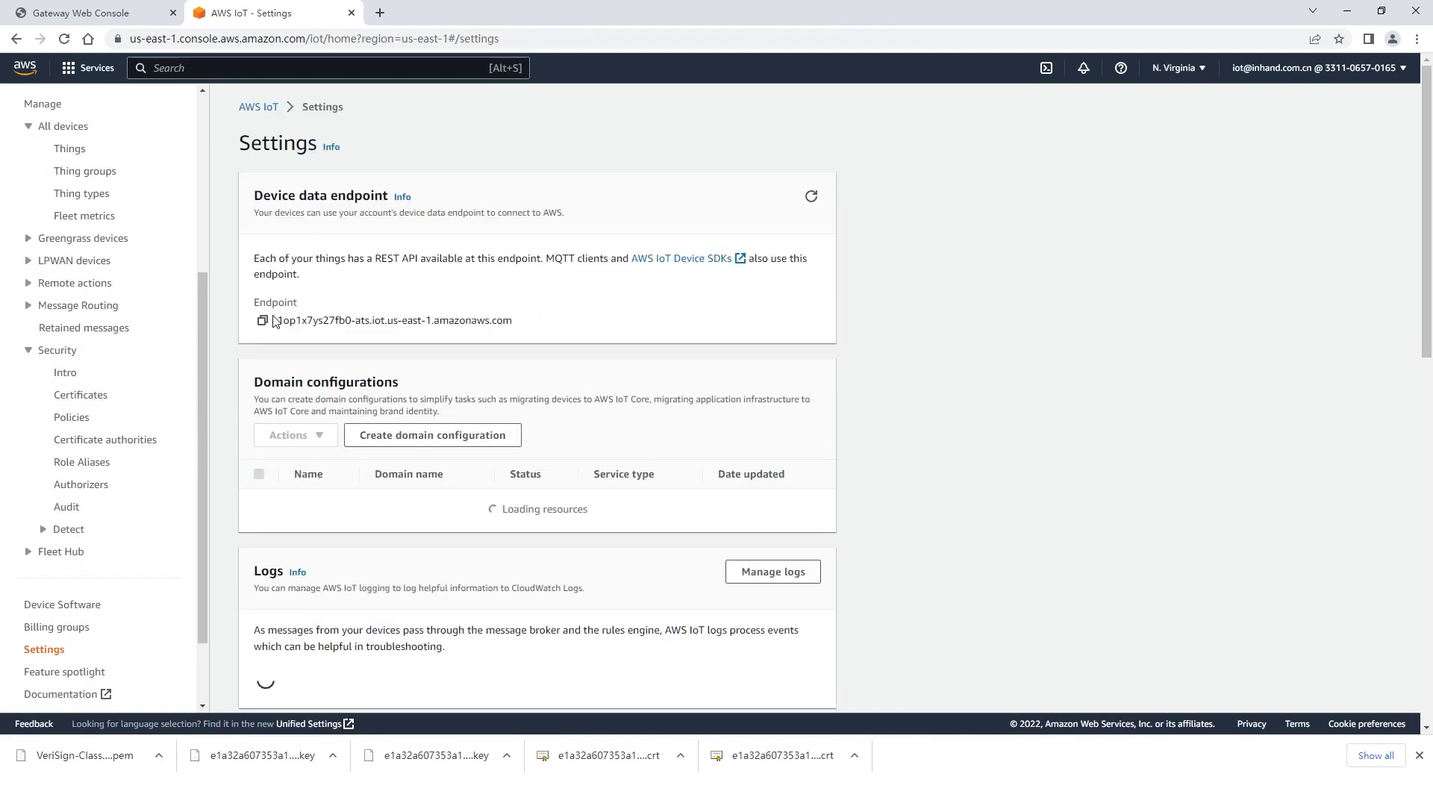
pyautogui.click(264, 321)
pyautogui.click(82, 12)
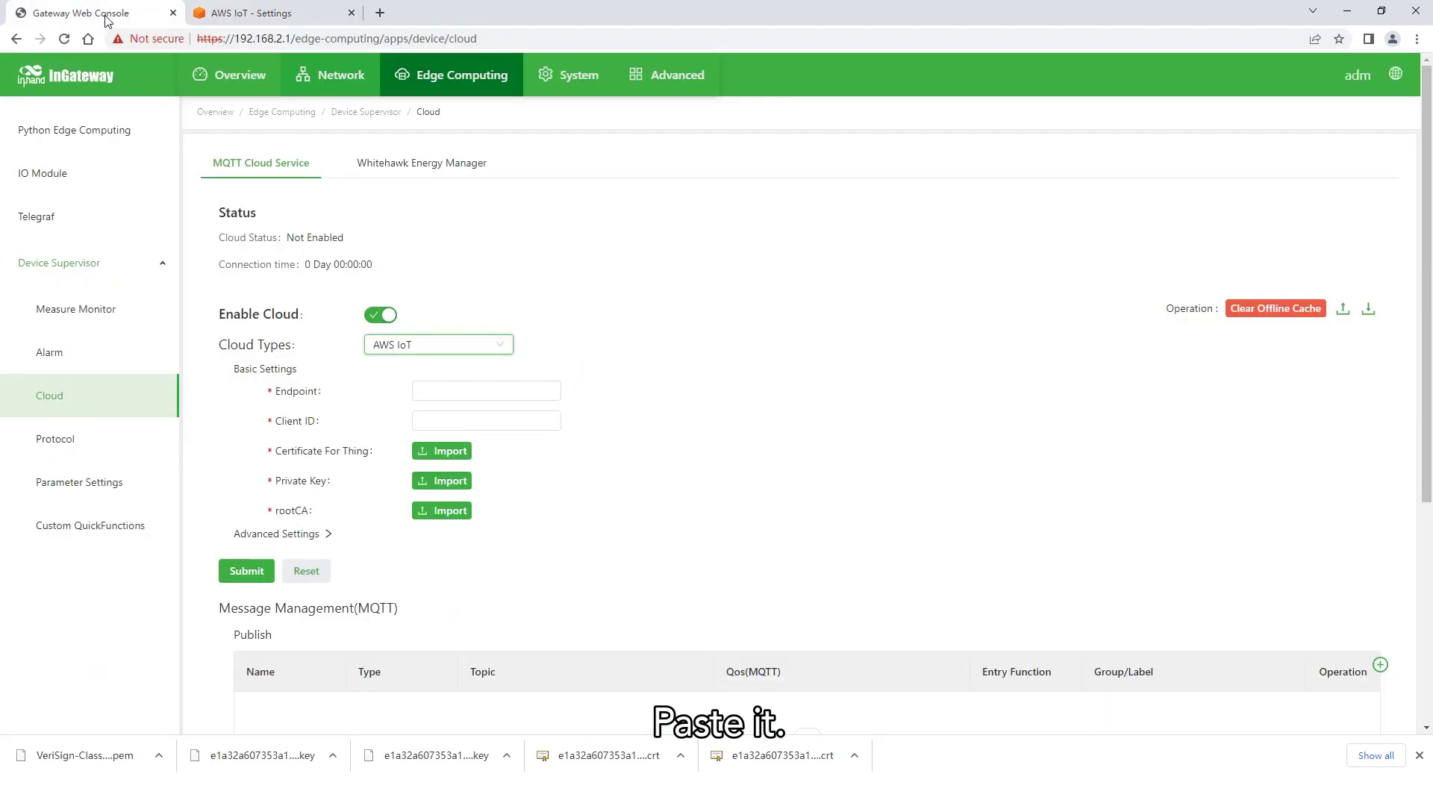
pyautogui.click(486, 391)
pyautogui.hotkey('ctrl', 'v')
# Step: Enter the client ID and import the certificate, private key and root CA files
pyautogui.click(471, 422)
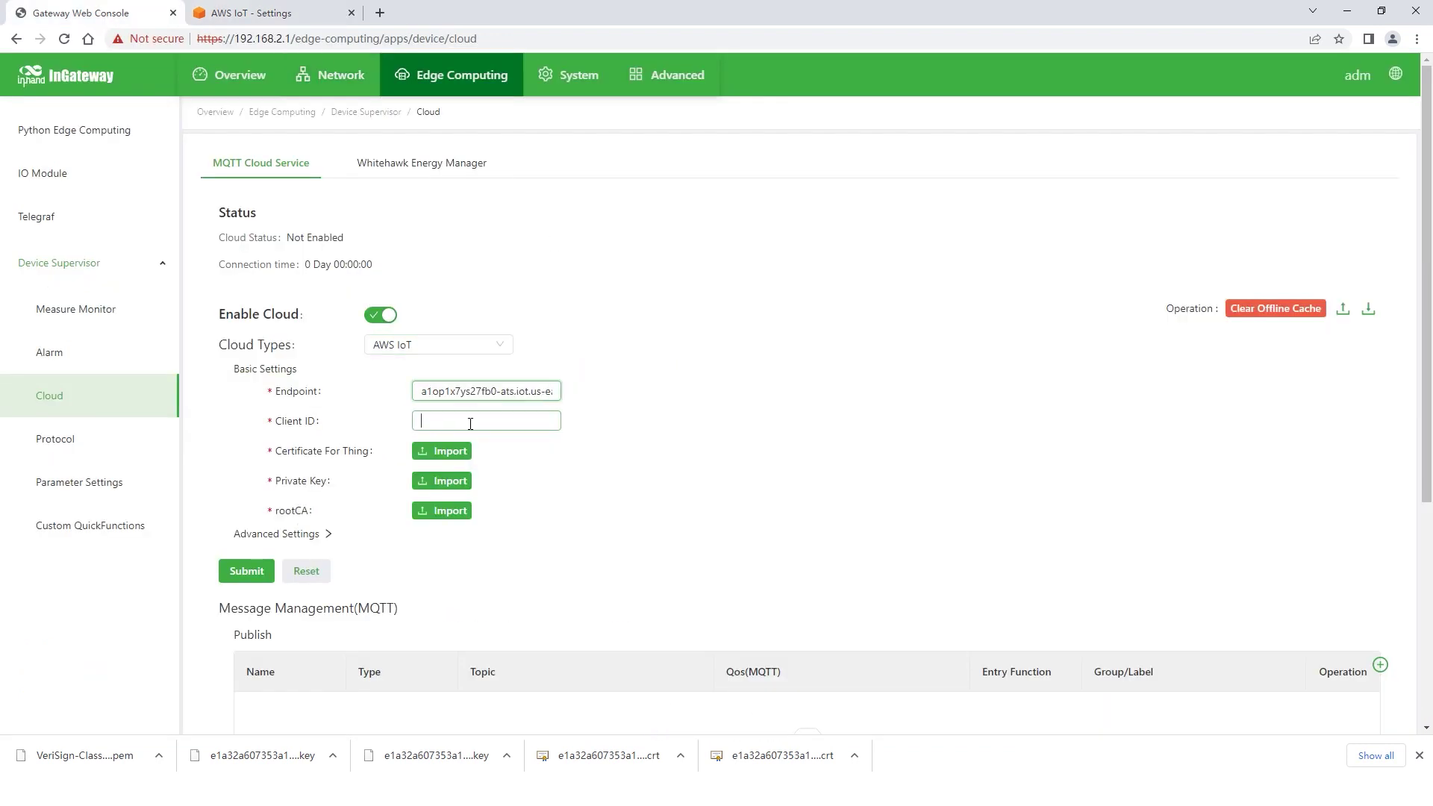
pyautogui.write('Pumpdata_awsiot')
pyautogui.click(442, 452)
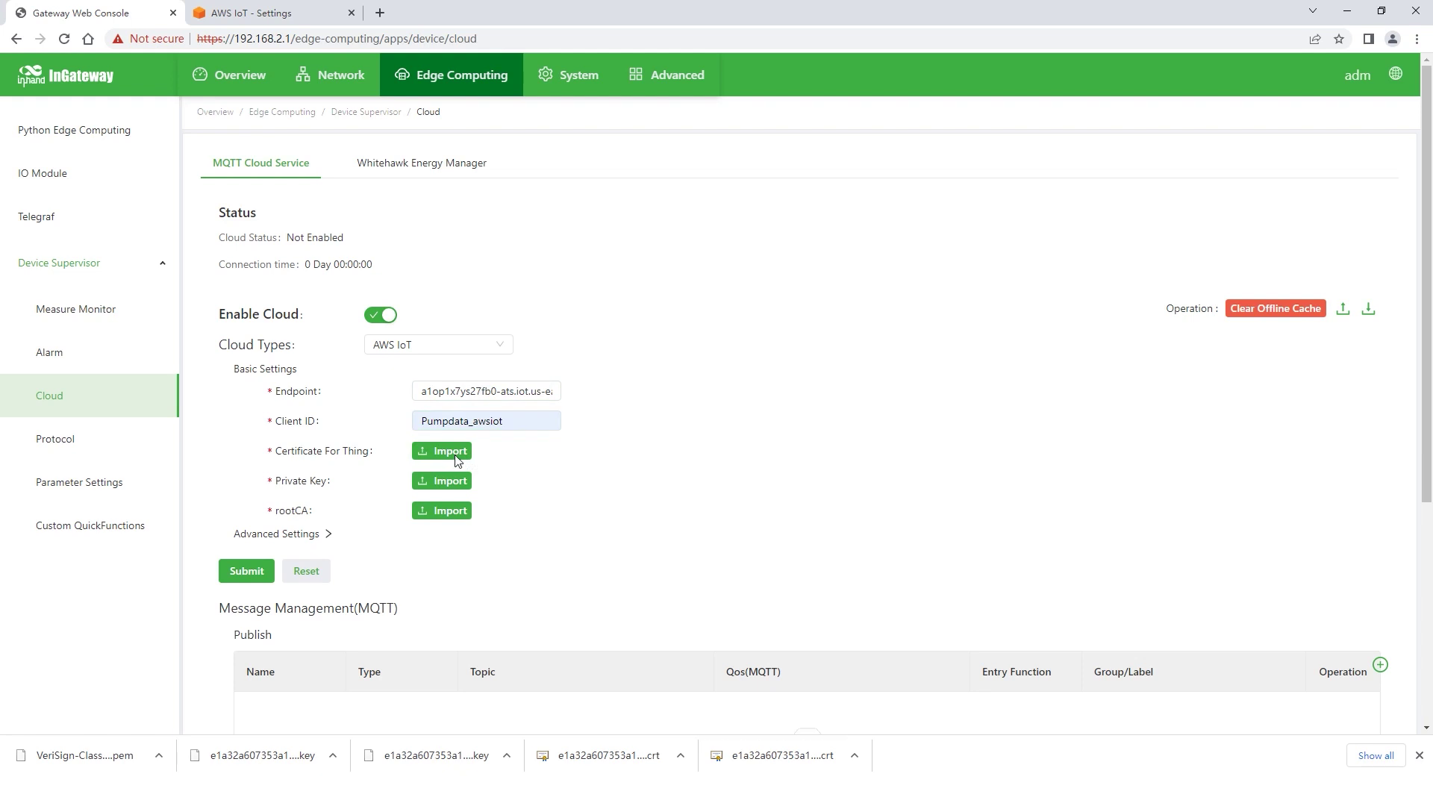
pyautogui.click(1006, 587)
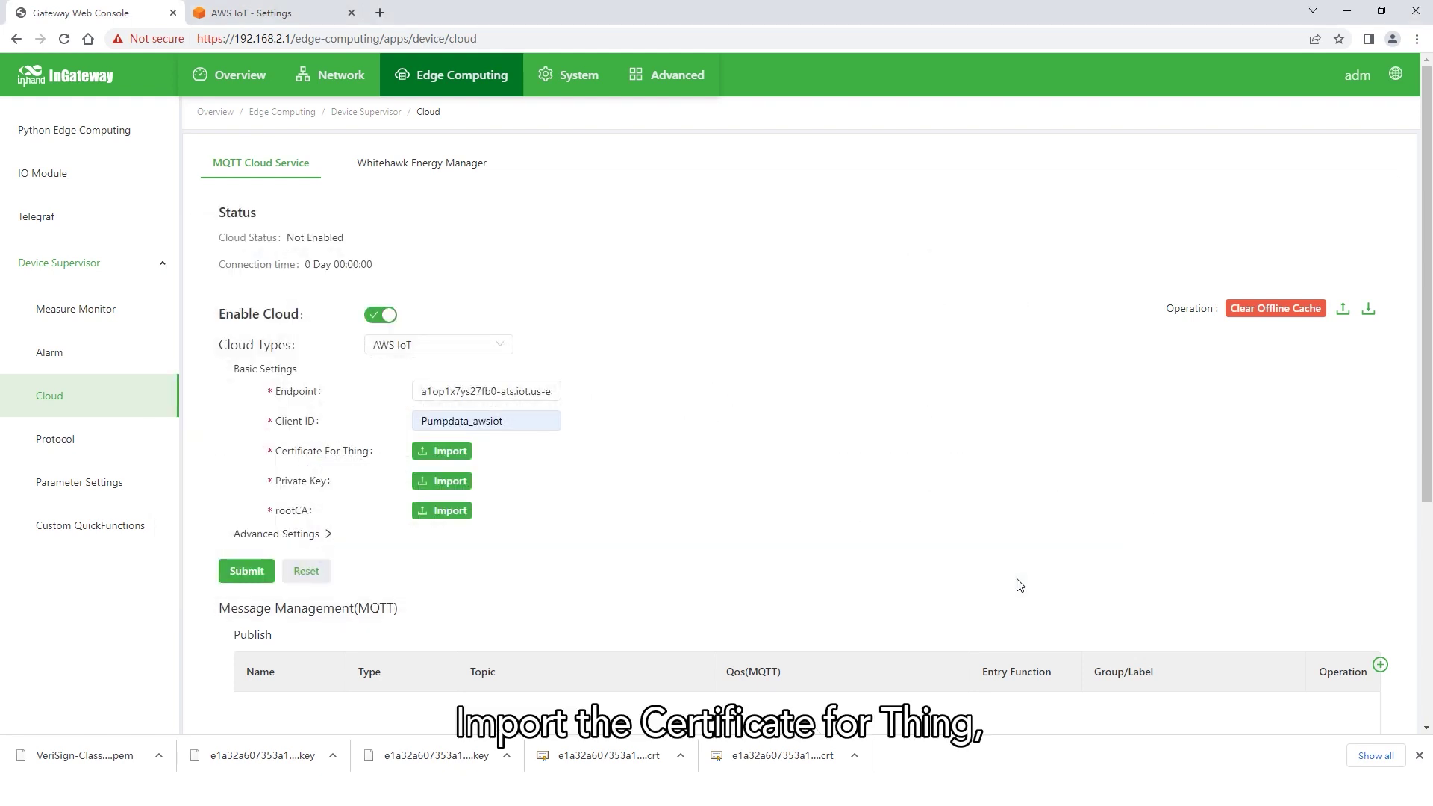
pyautogui.click(441, 481)
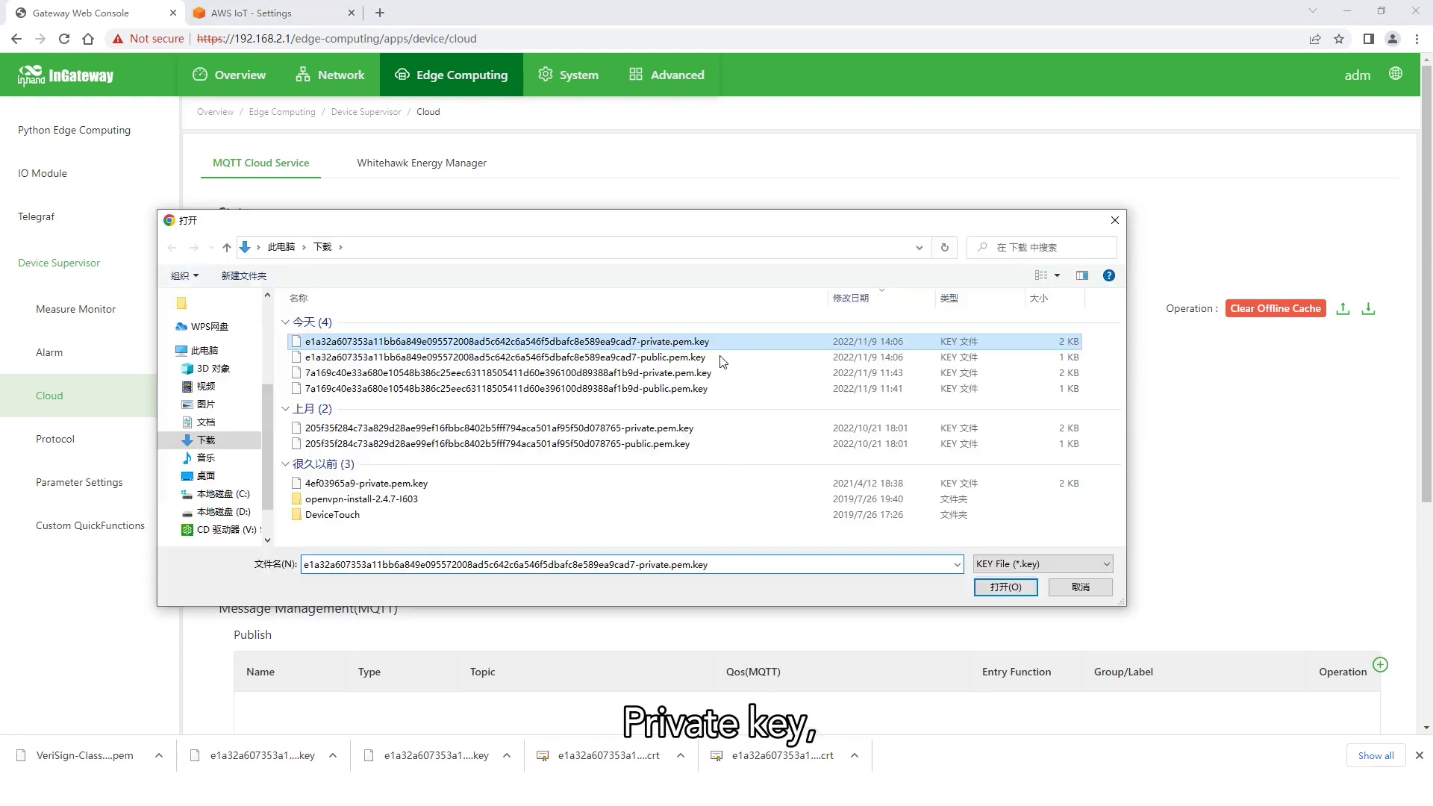
pyautogui.click(993, 585)
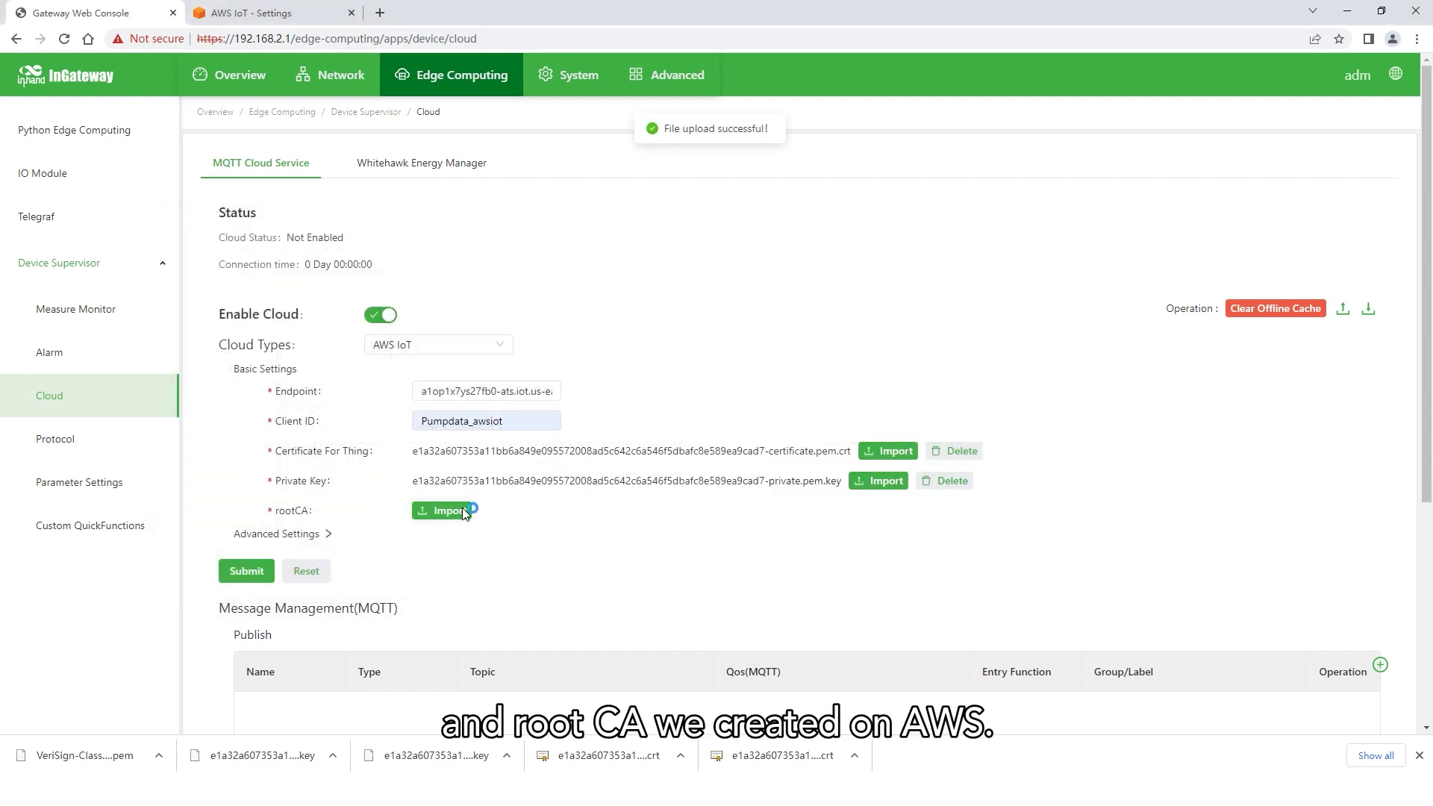
pyautogui.click(448, 511)
pyautogui.click(672, 406)
pyautogui.click(1003, 591)
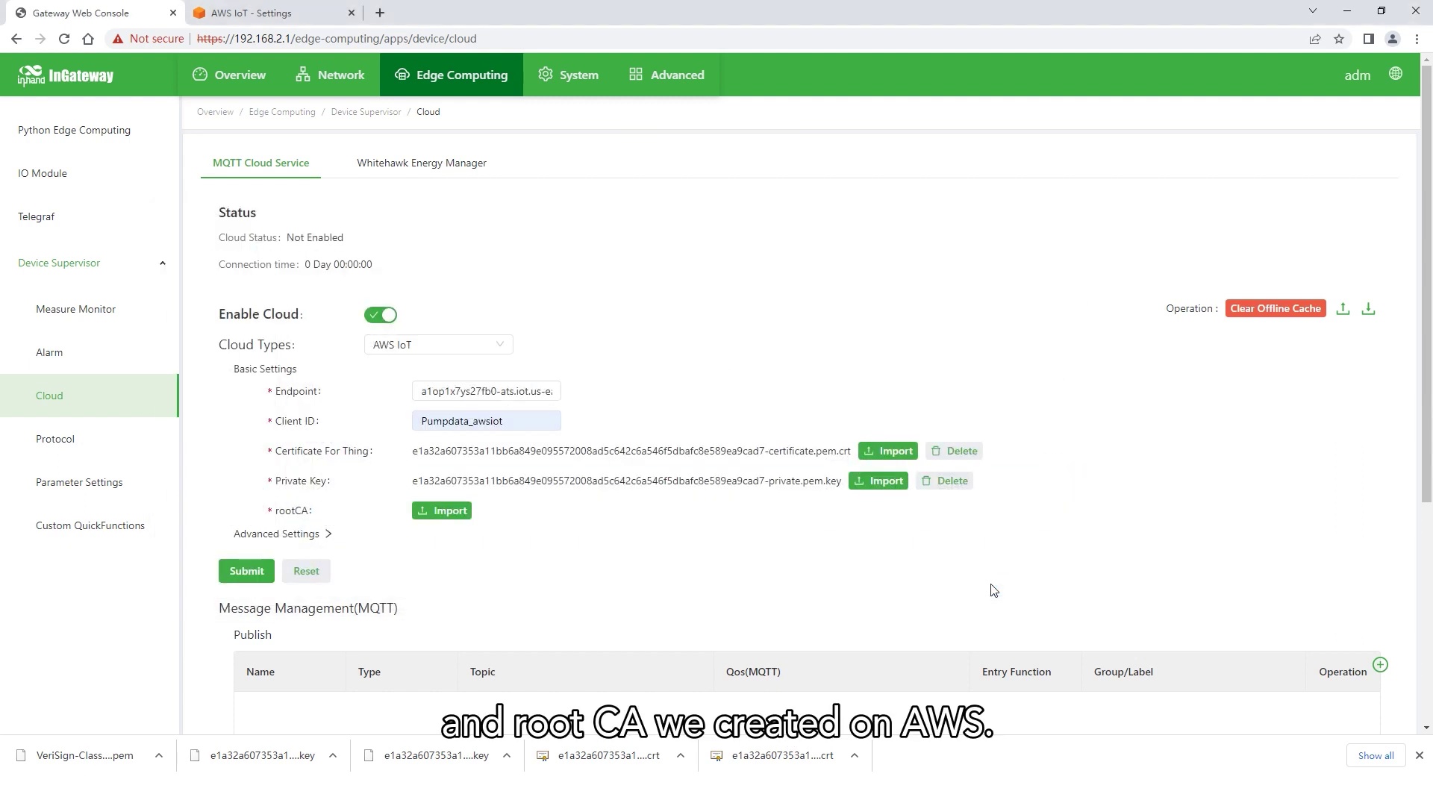
# Step: Remove '-ats' from the endpoint and submit the AWS IoT settings
pyautogui.click(506, 391)
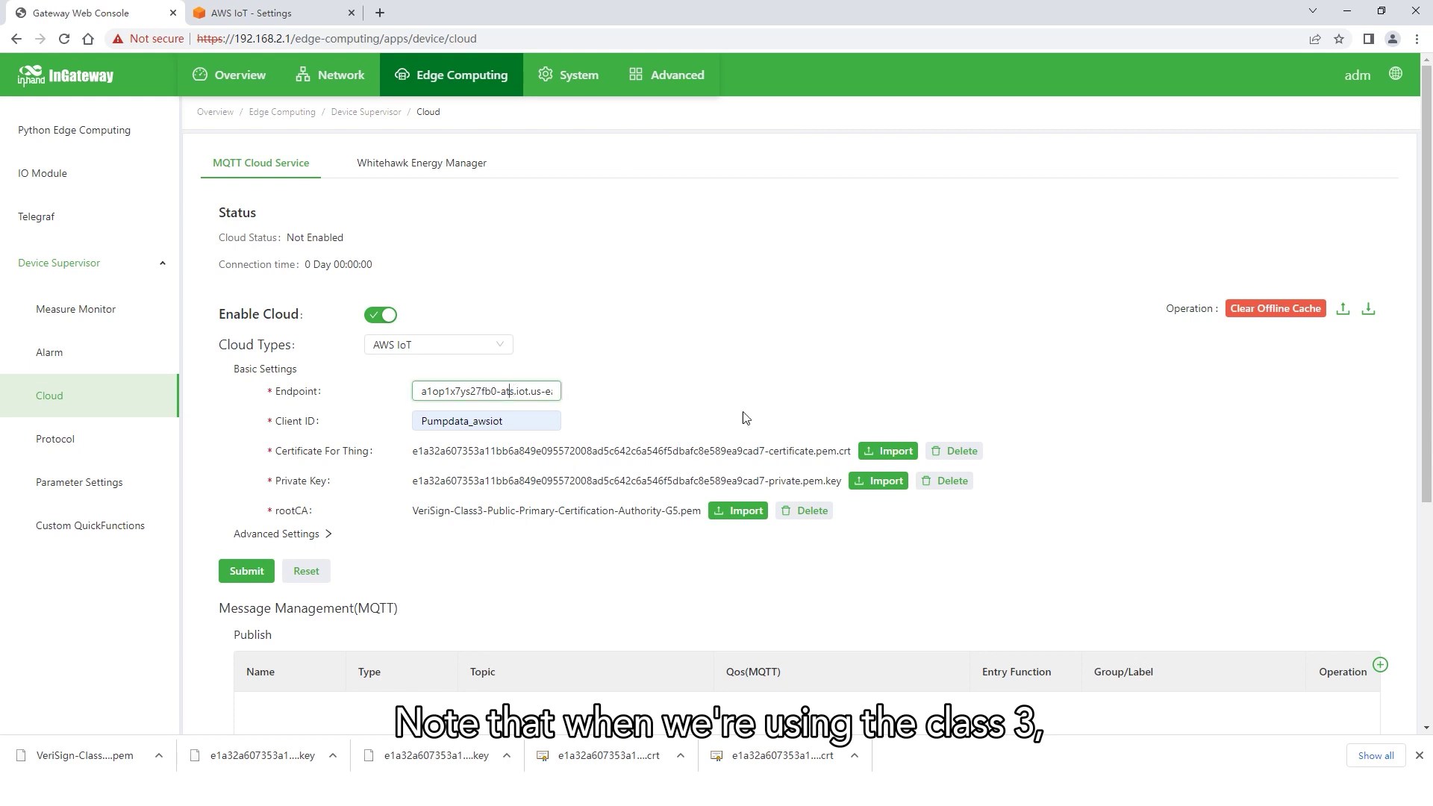
pyautogui.press('BackSpace')
pyautogui.press('BackSpace')
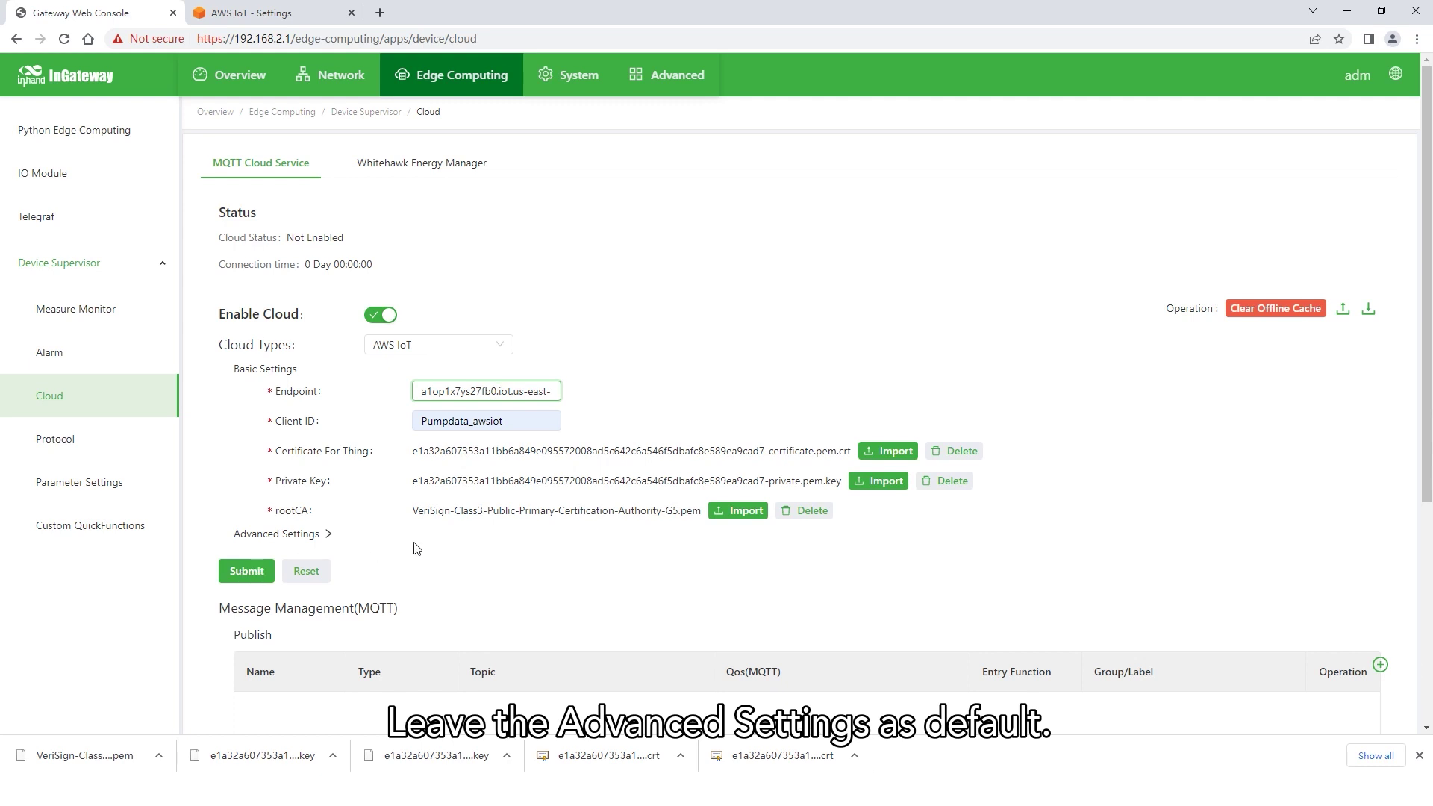
pyautogui.click(413, 549)
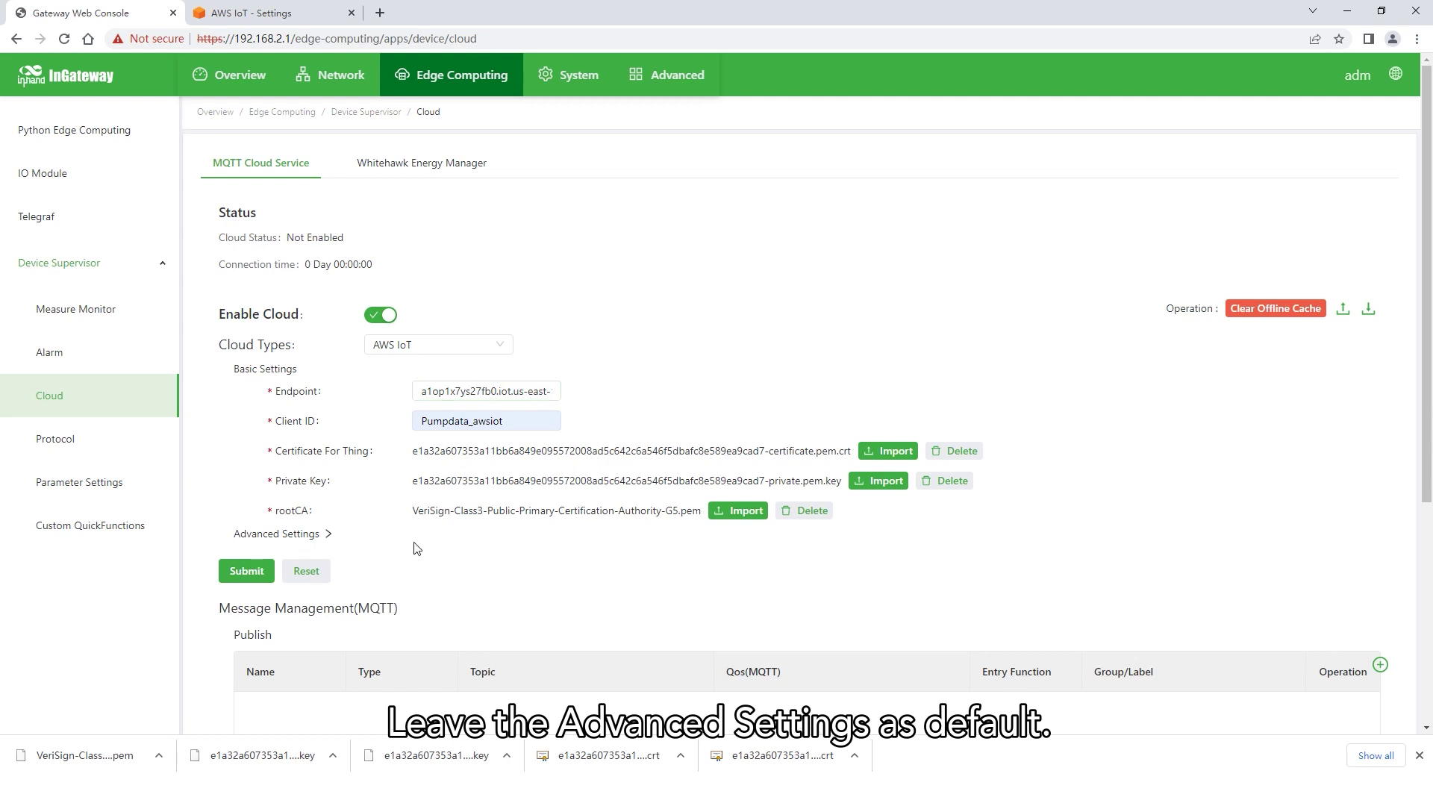
pyautogui.click(244, 571)
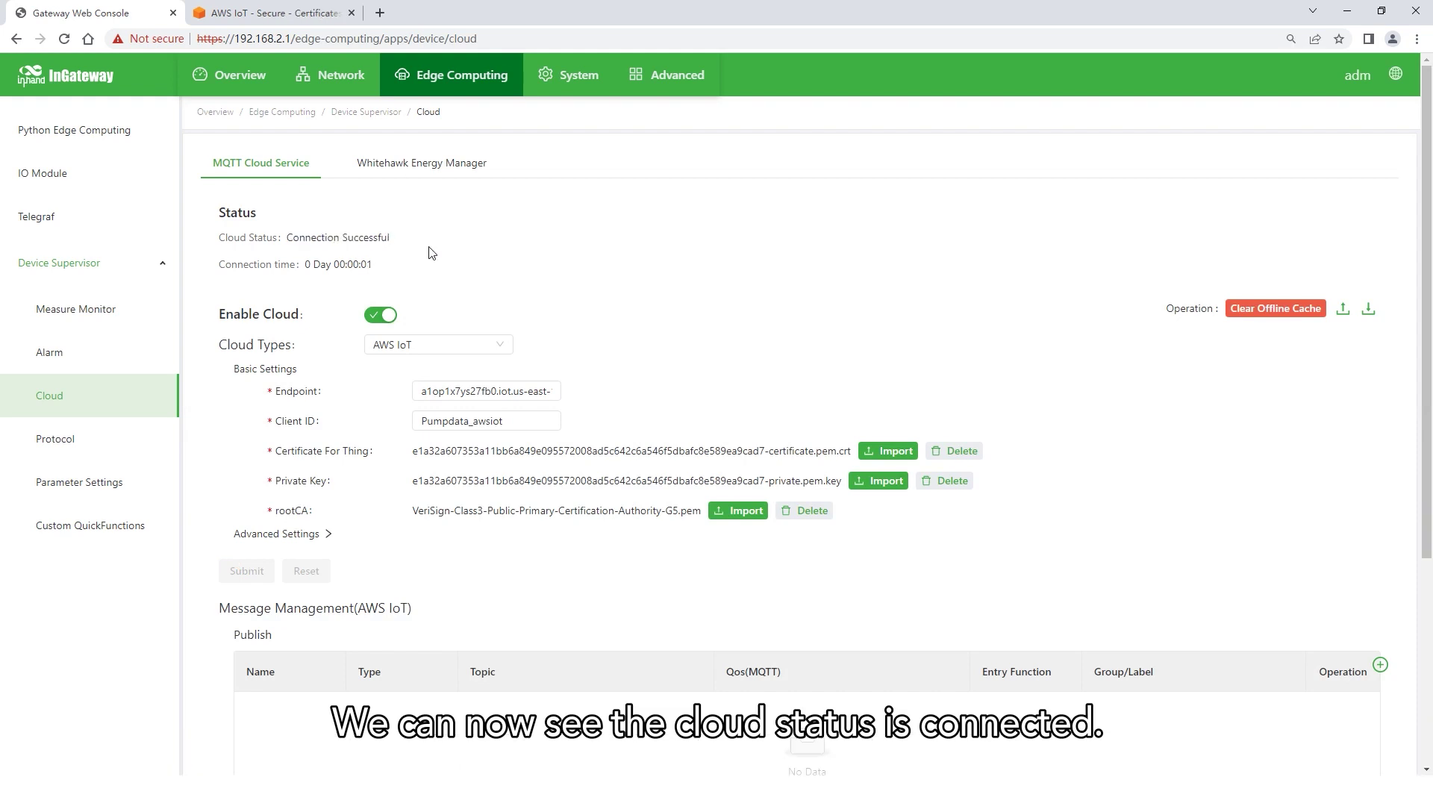
pyautogui.scroll(-3, 1009, 662)
pyautogui.scroll(-3, 1008, 560)
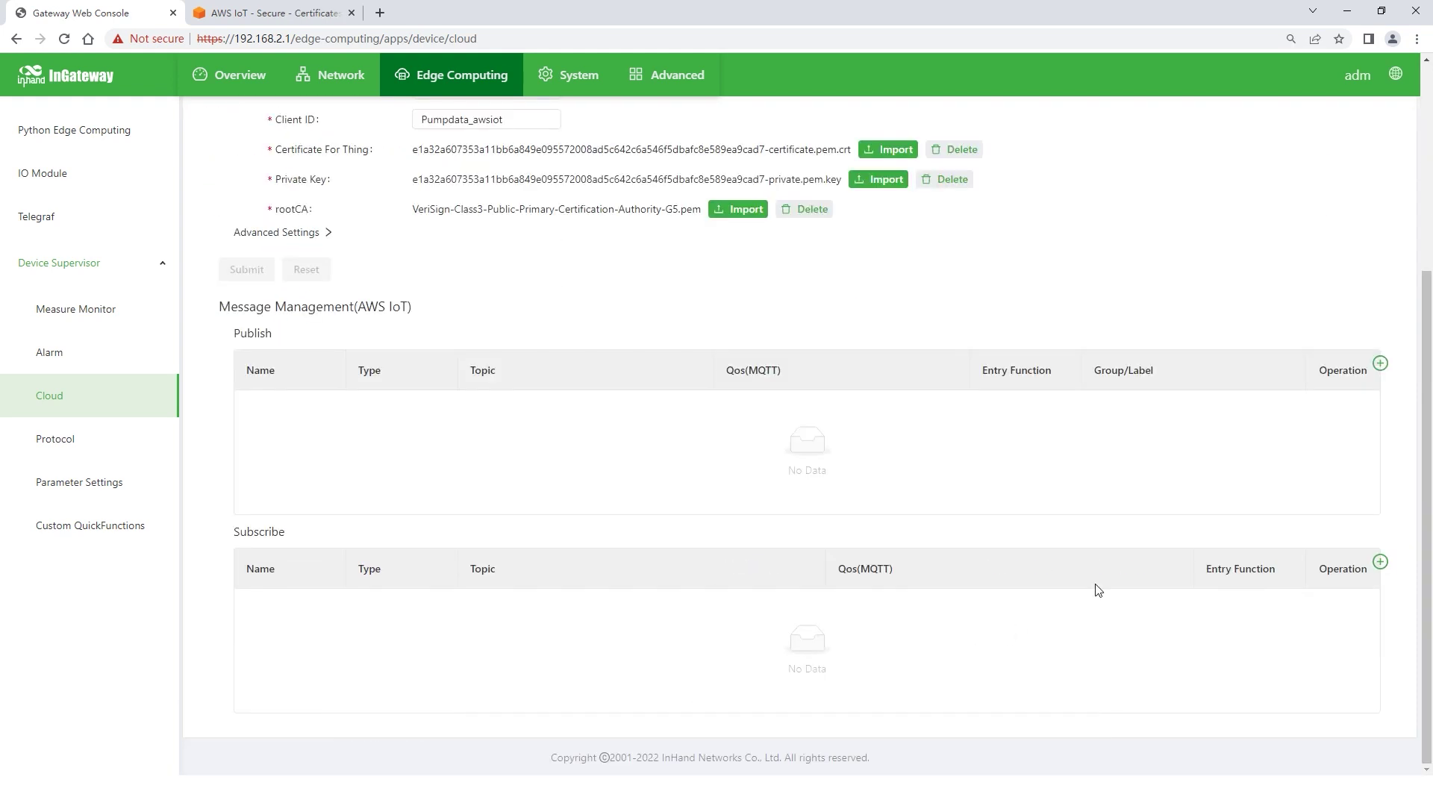
# Step: Add a pressure_read publish entry with the default group on topic device/realtime
pyautogui.click(1378, 366)
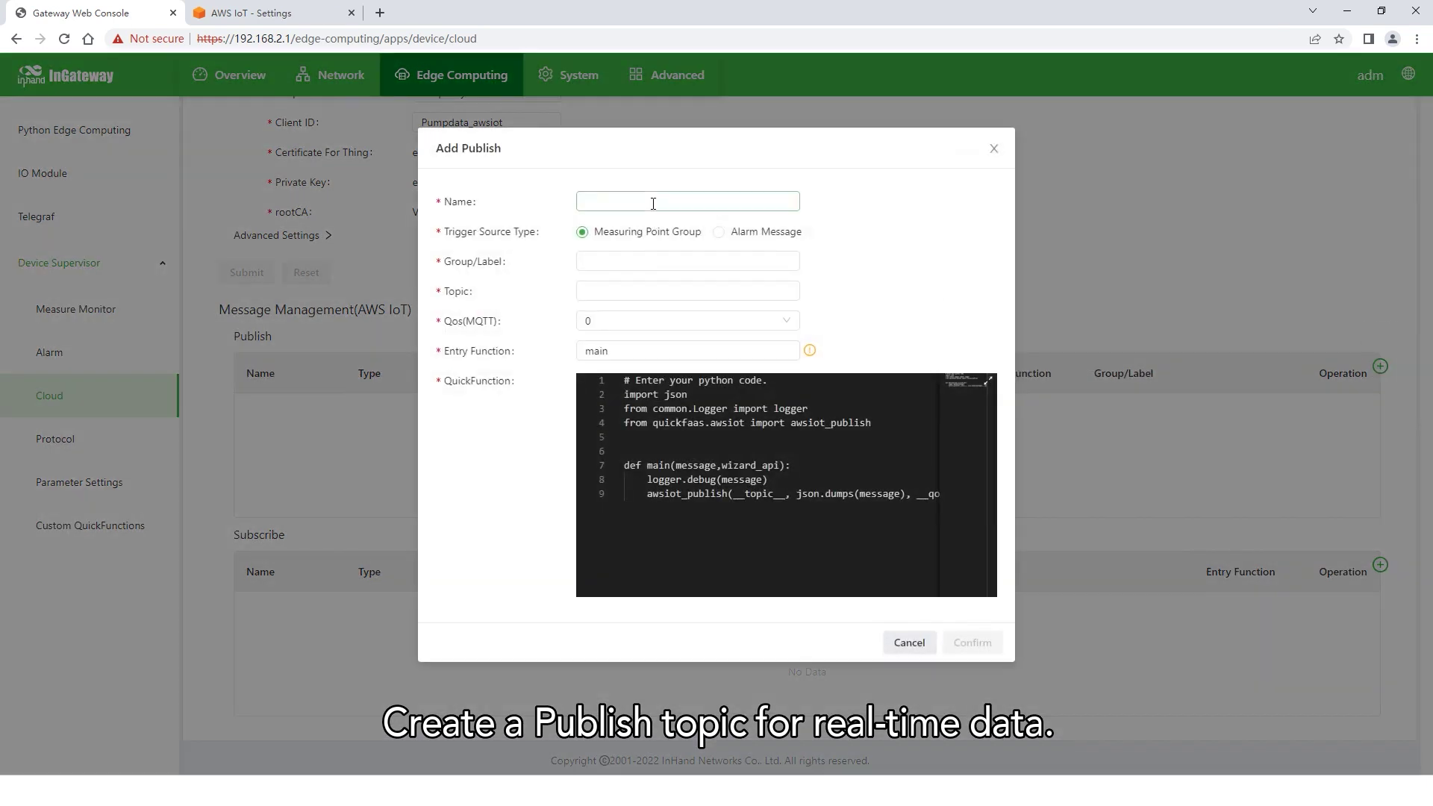
pyautogui.click(653, 203)
pyautogui.click(690, 287)
pyautogui.click(688, 261)
pyautogui.click(688, 291)
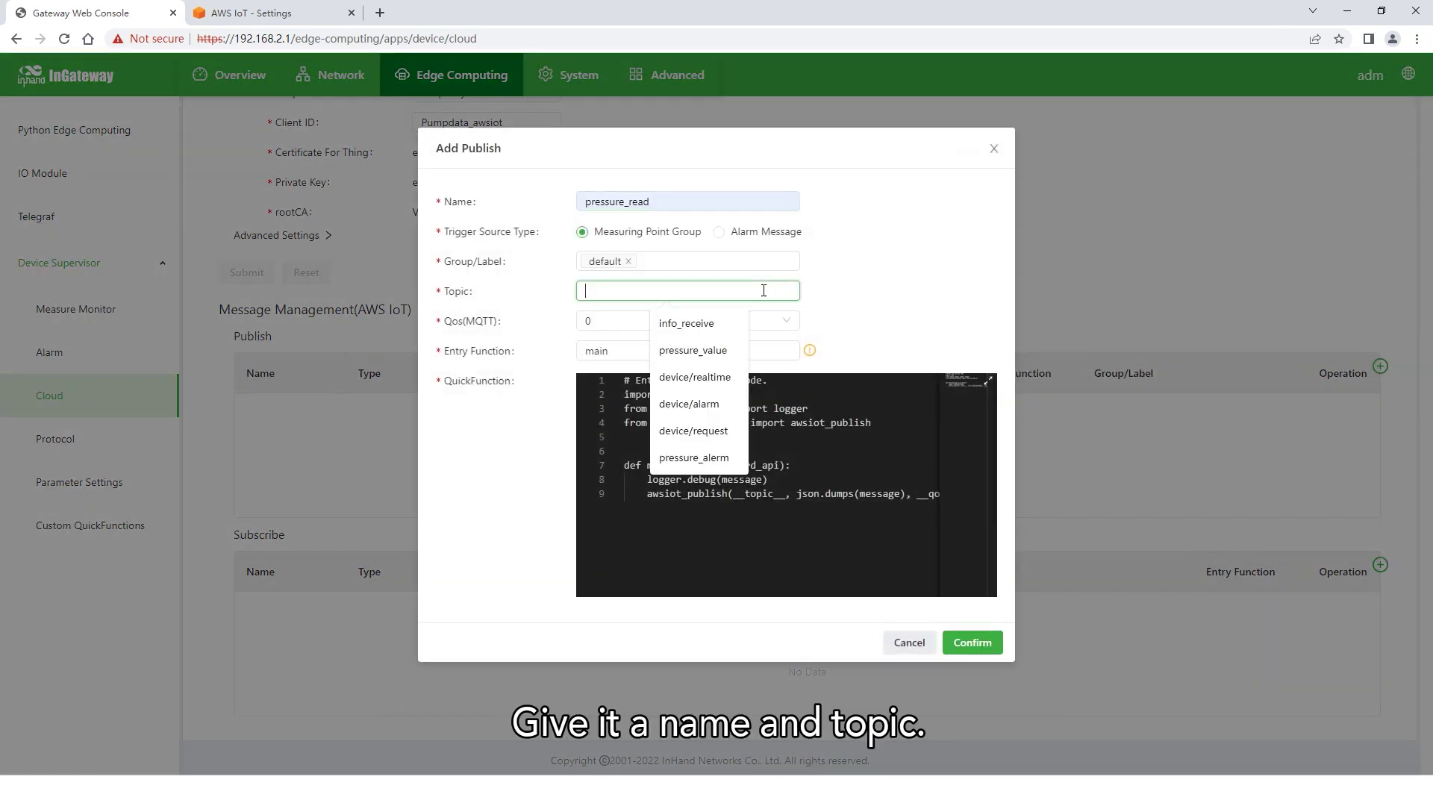
pyautogui.write('device/realtime')
pyautogui.click(973, 641)
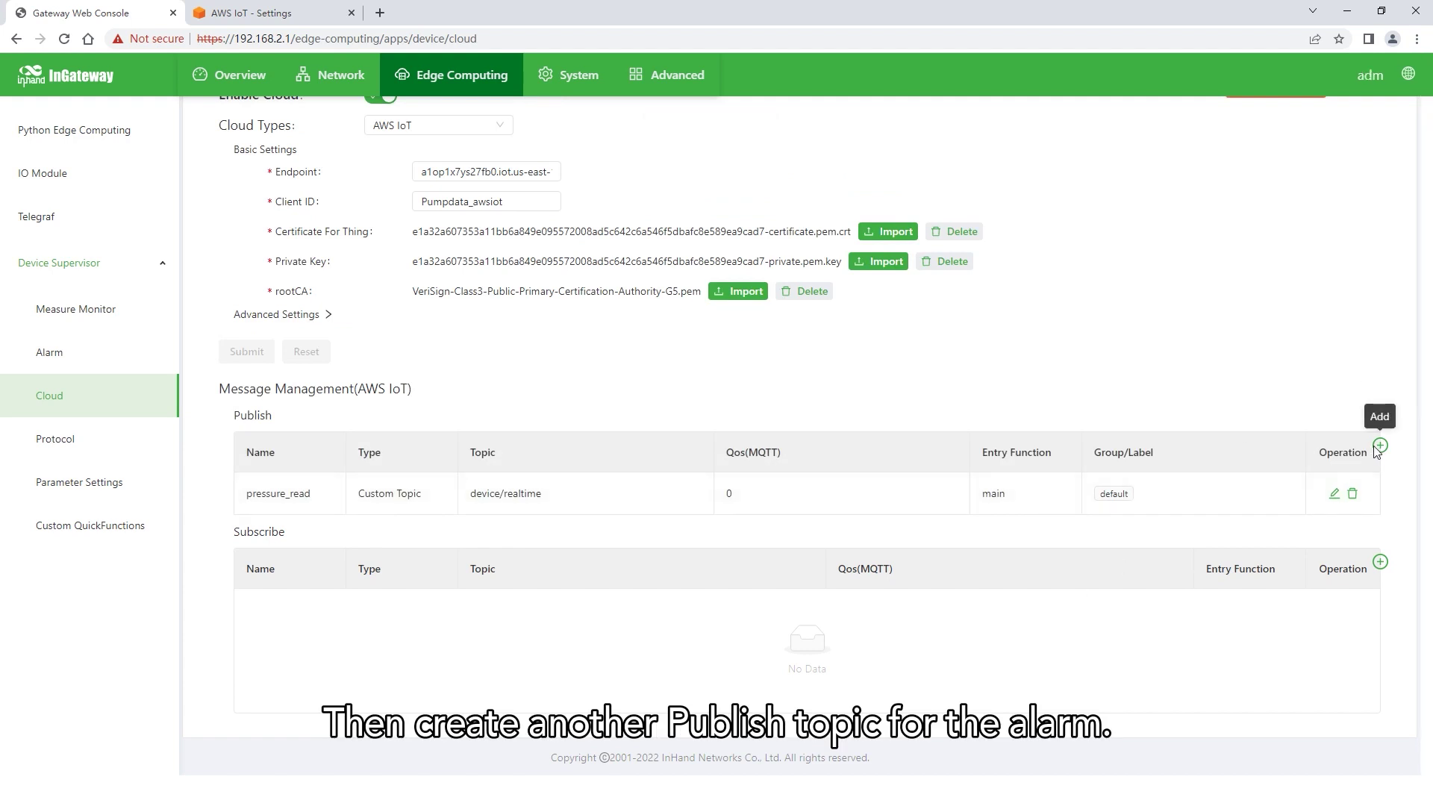
# Step: Add the pressure_alarm publish entry for Alarm Messages, label default, topic device/alarm
pyautogui.click(1380, 445)
pyautogui.click(688, 201)
pyautogui.write('pressure_alarm')
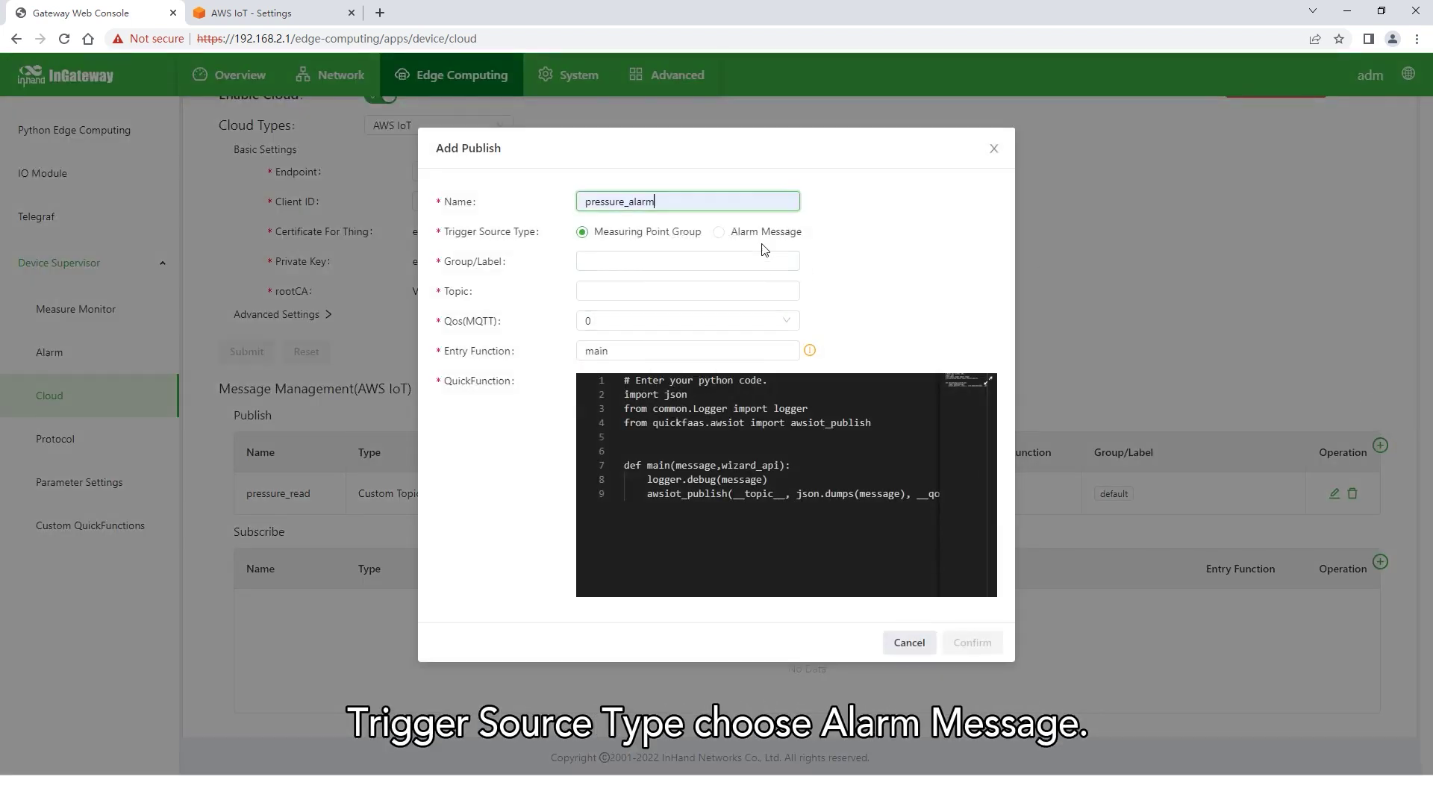
pyautogui.click(761, 232)
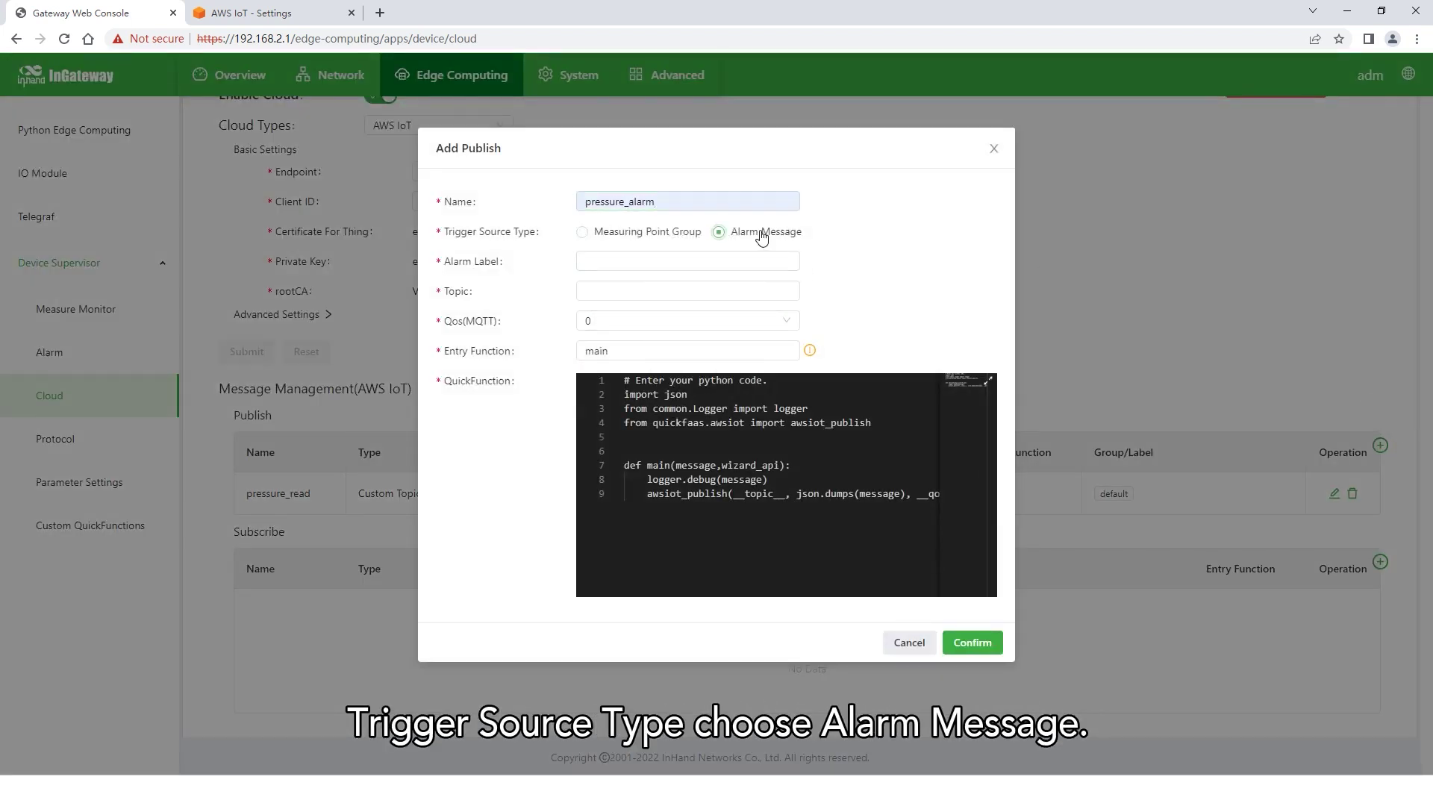
pyautogui.click(670, 263)
pyautogui.click(627, 289)
pyautogui.click(720, 289)
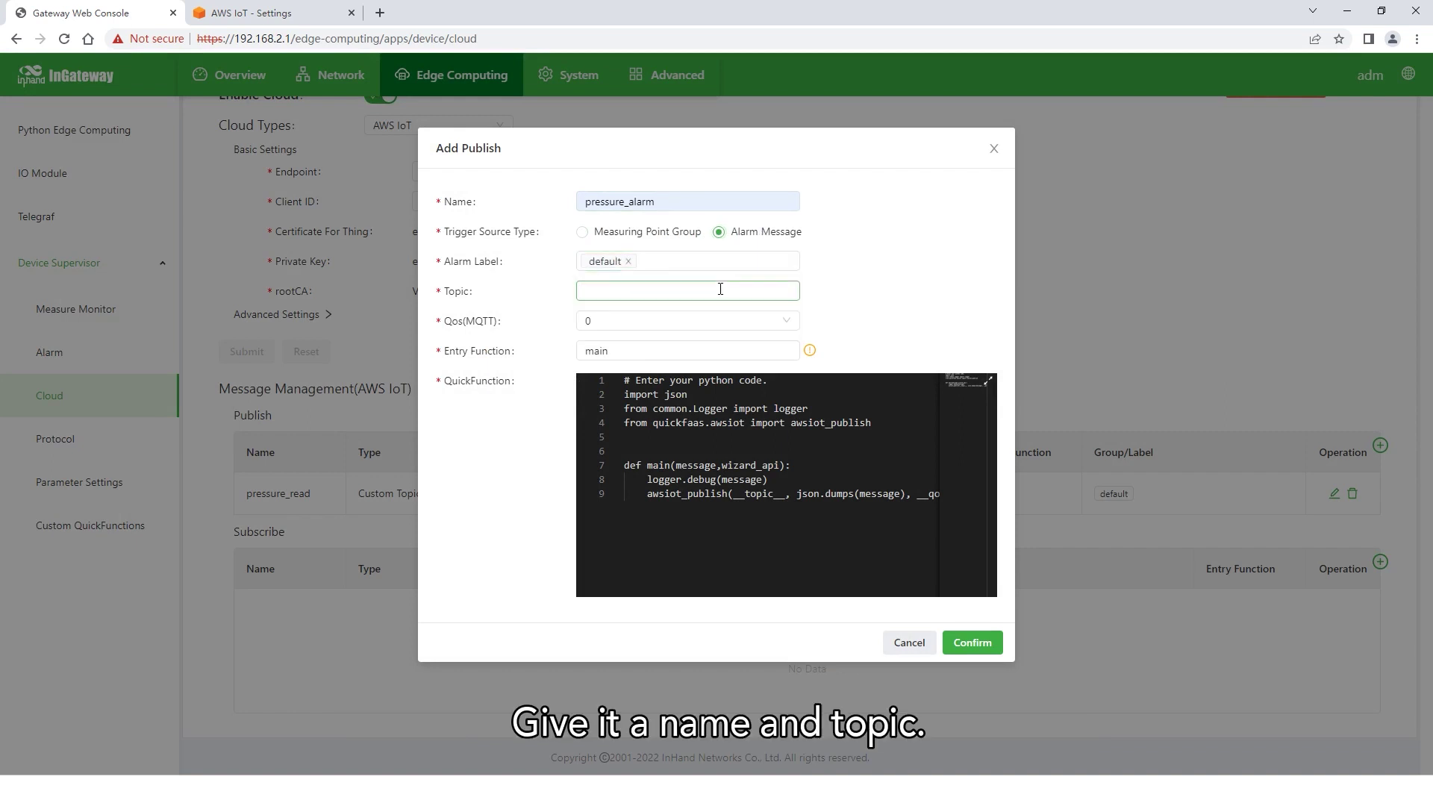
pyautogui.click(689, 404)
pyautogui.write('device/alarm')
pyautogui.click(689, 405)
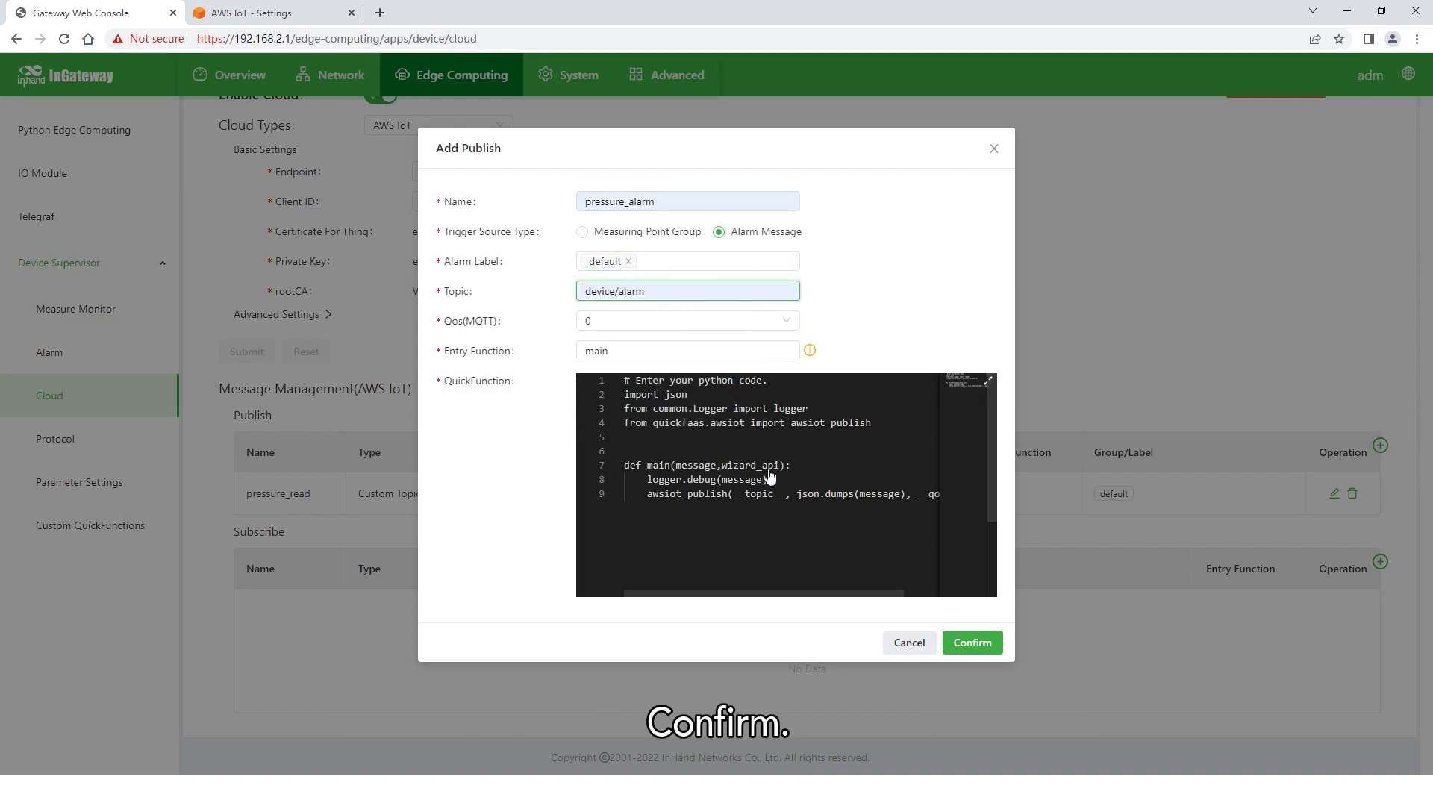
pyautogui.click(972, 643)
pyautogui.scroll(-1, 1173, 611)
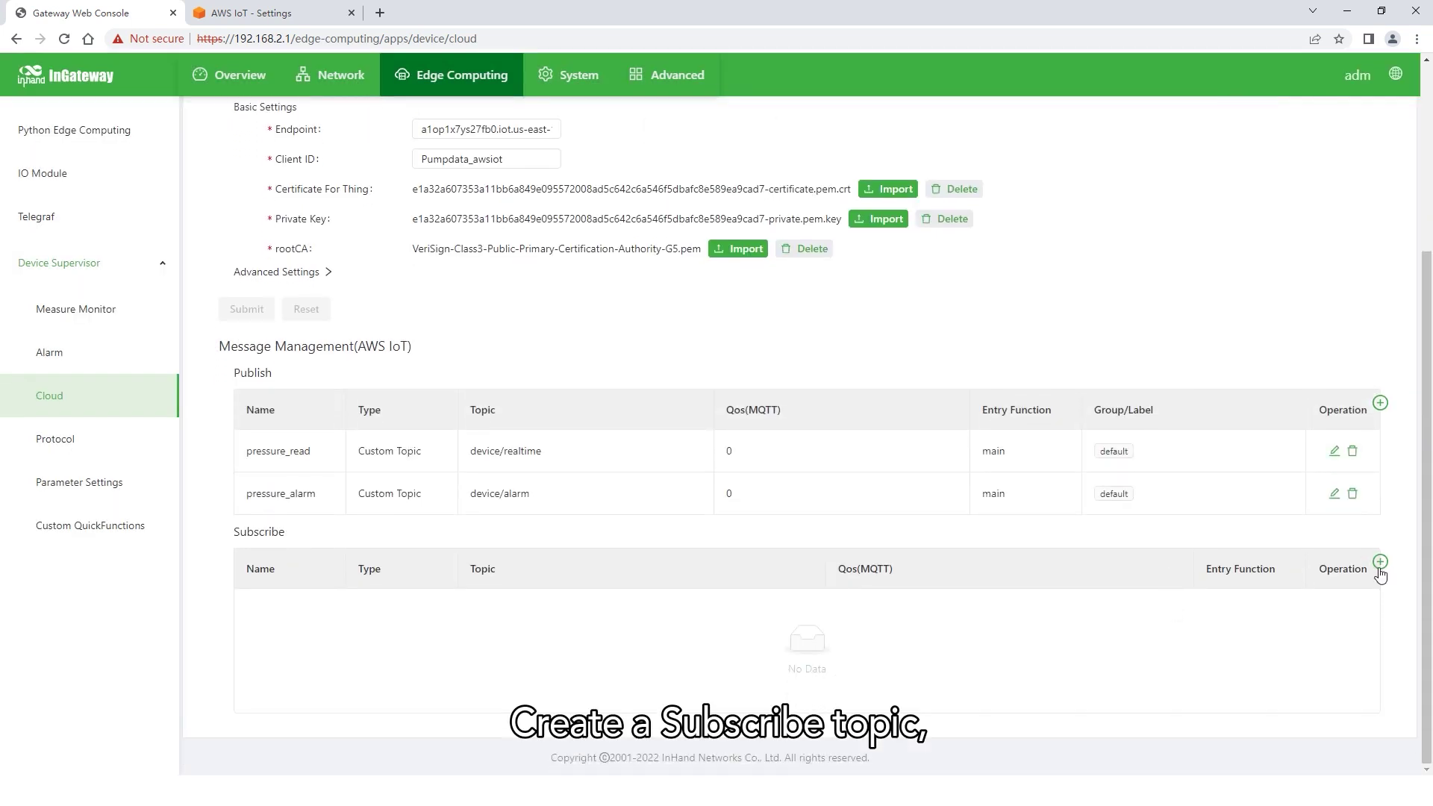
# Step: Add subscribe entry pressure_set on device/request, changing logger.debug to logger.info
pyautogui.click(1379, 563)
pyautogui.click(641, 199)
pyautogui.click(641, 313)
pyautogui.write('pressure_set')
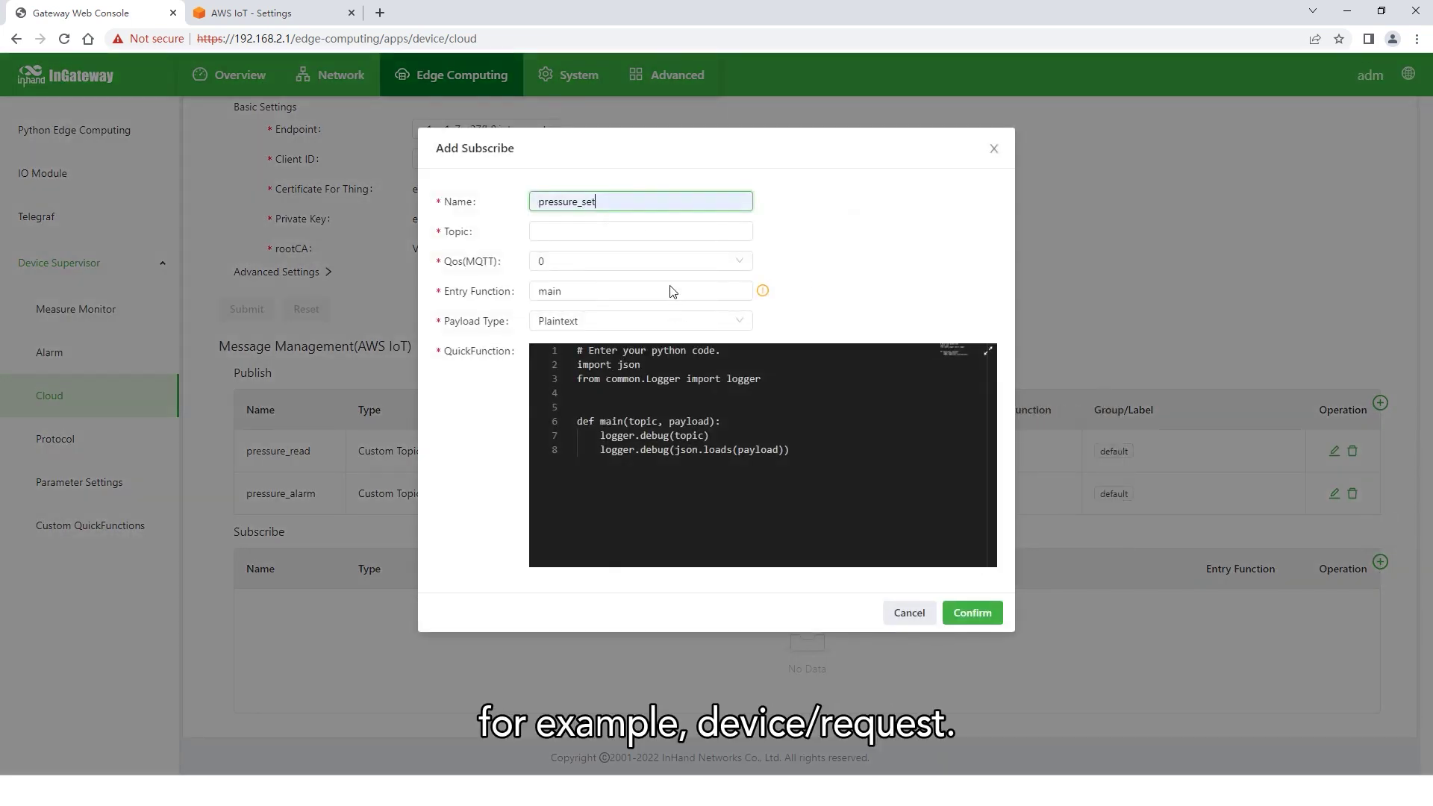
pyautogui.click(630, 228)
pyautogui.write('device/request')
pyautogui.click(627, 330)
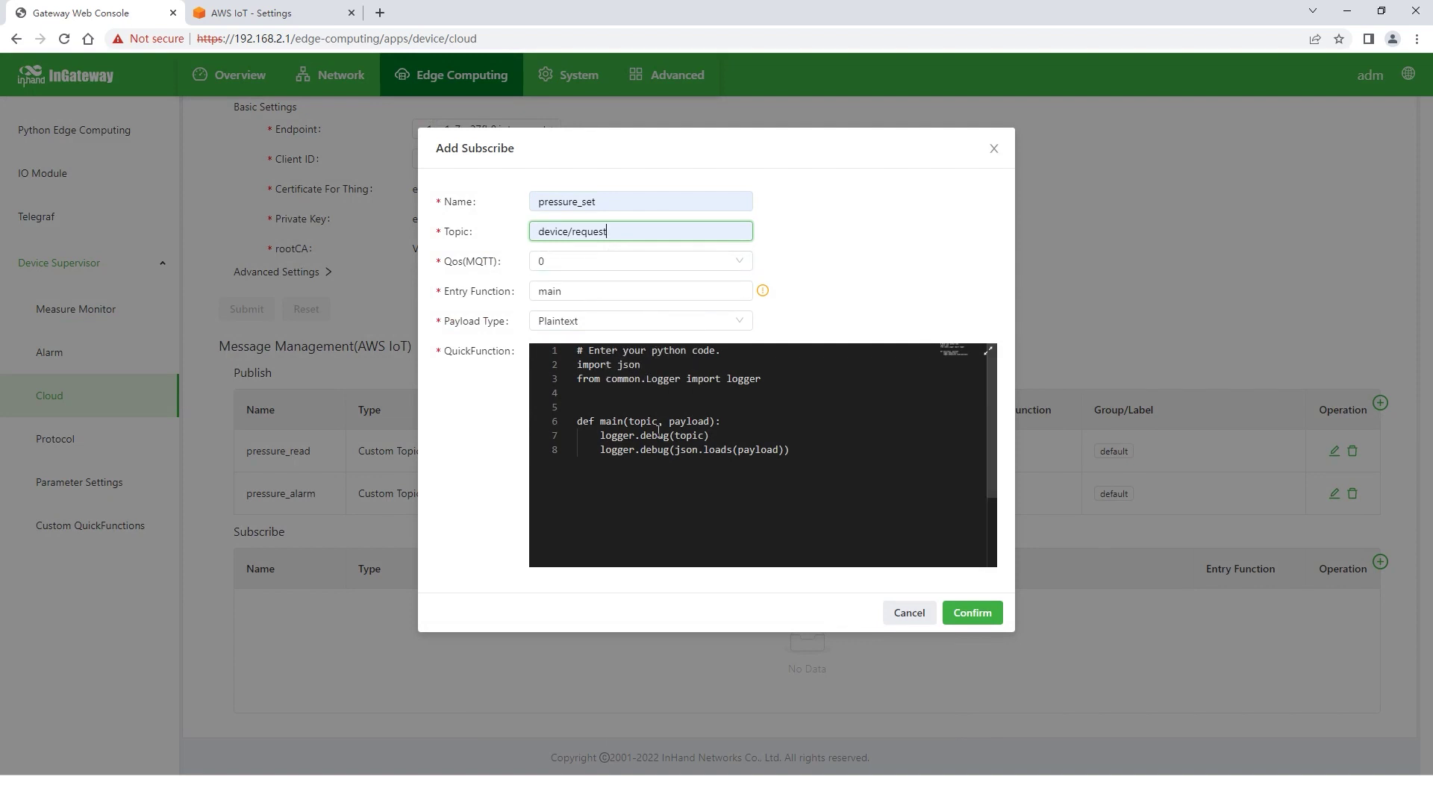
pyautogui.doubleClick(654, 435)
pyautogui.write('info')
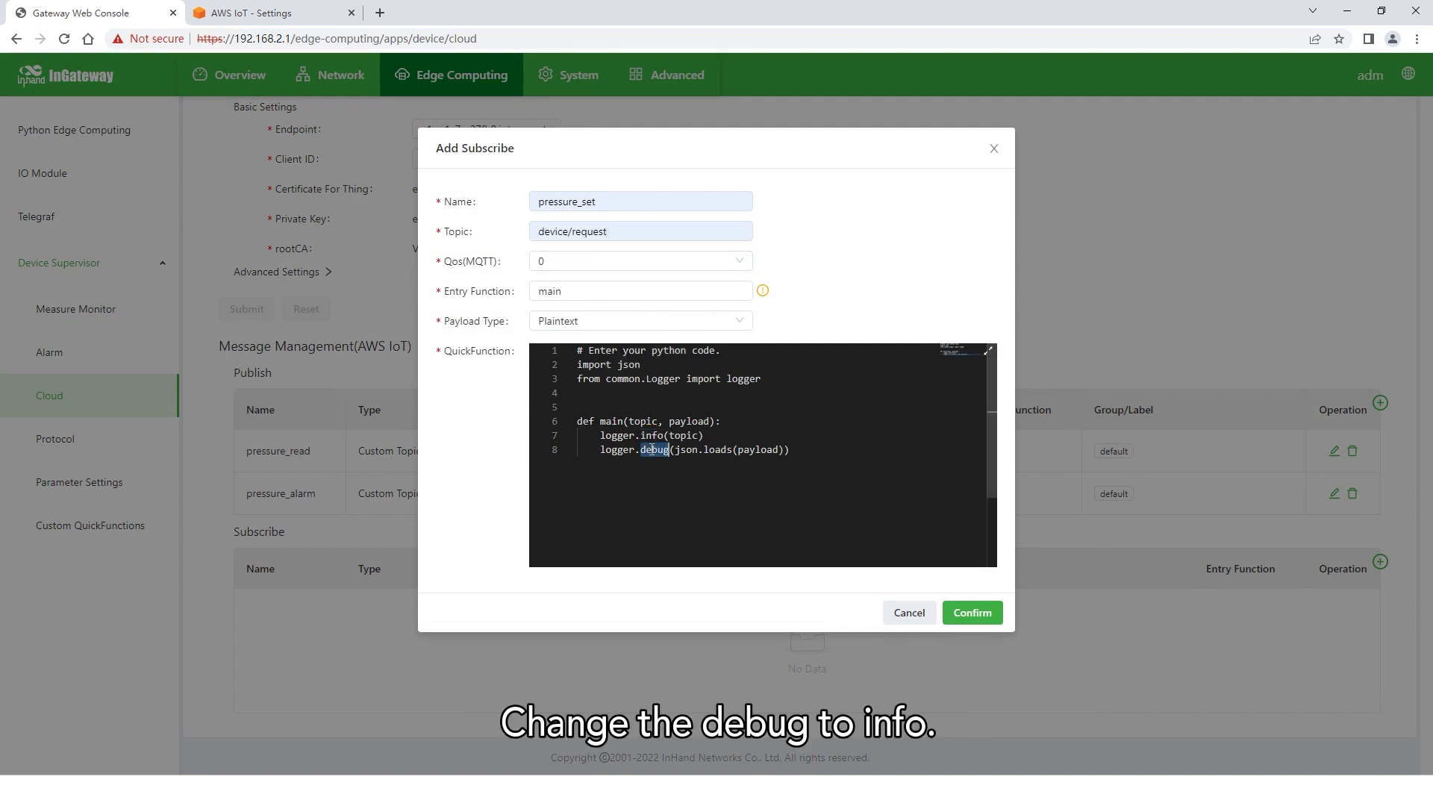
pyautogui.write('info')
pyautogui.click(972, 613)
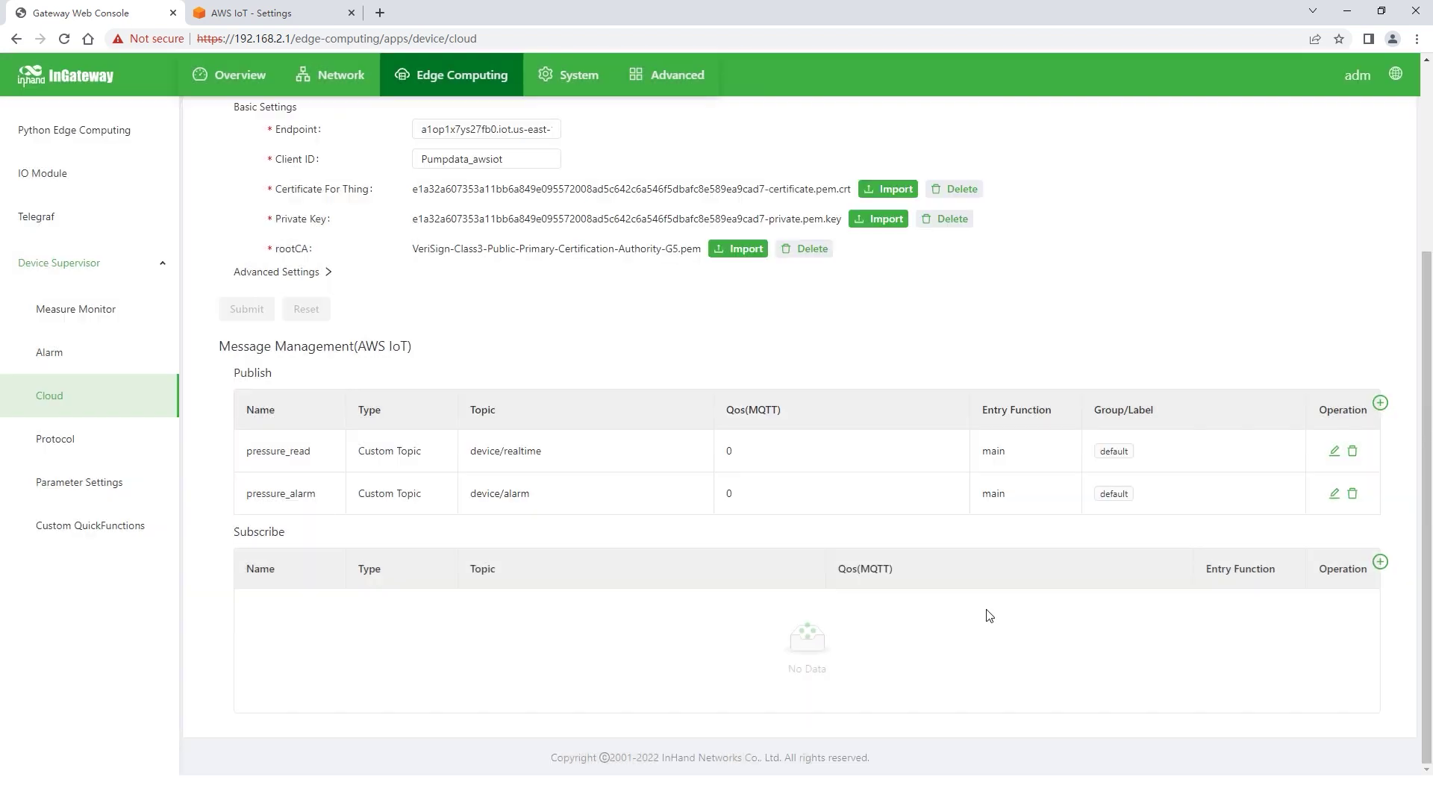
# Step: Subscribe the AWS MQTT test client to device/realtime
pyautogui.click(254, 13)
pyautogui.click(79, 265)
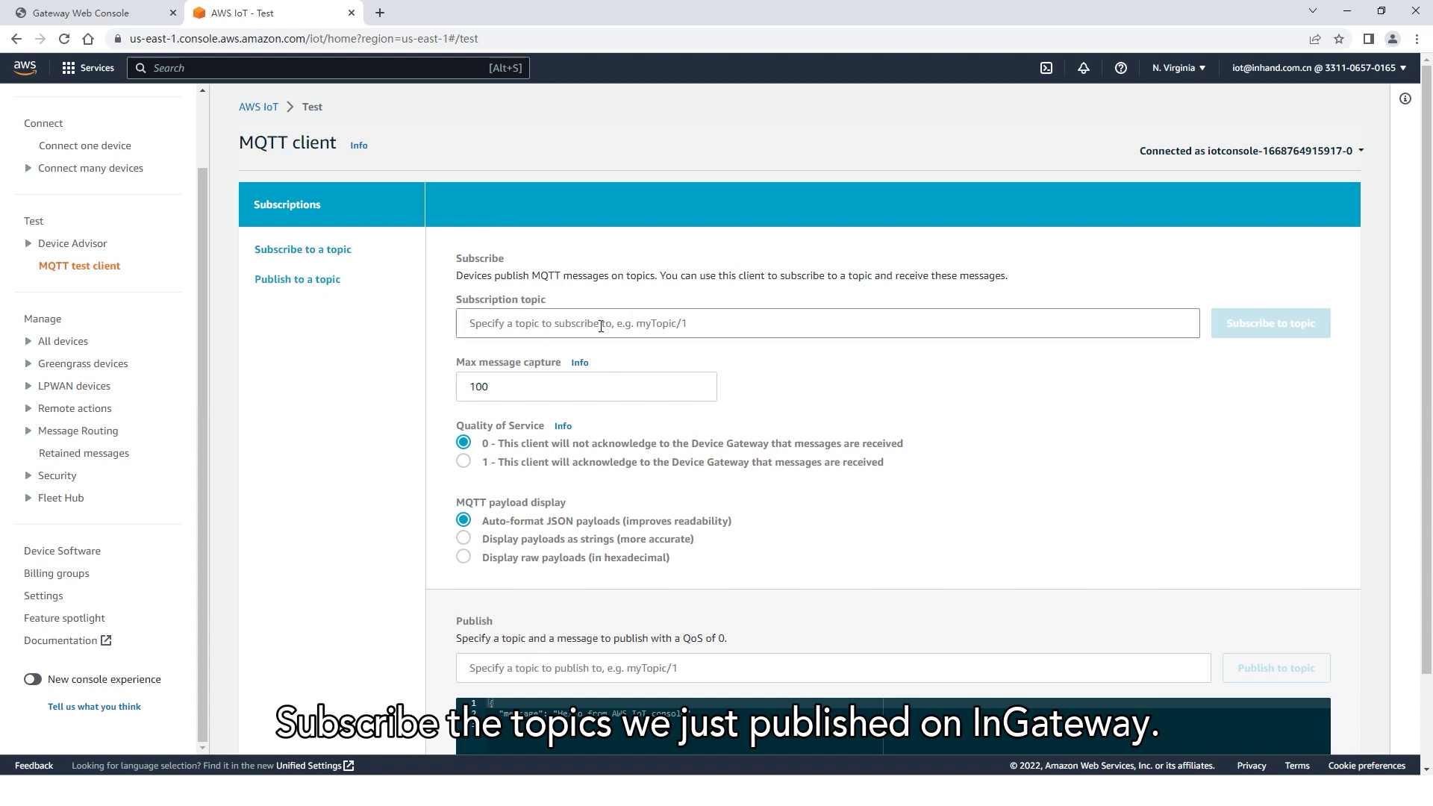
pyautogui.click(602, 324)
pyautogui.write('dev')
pyautogui.press('Down')
pyautogui.press('Return')
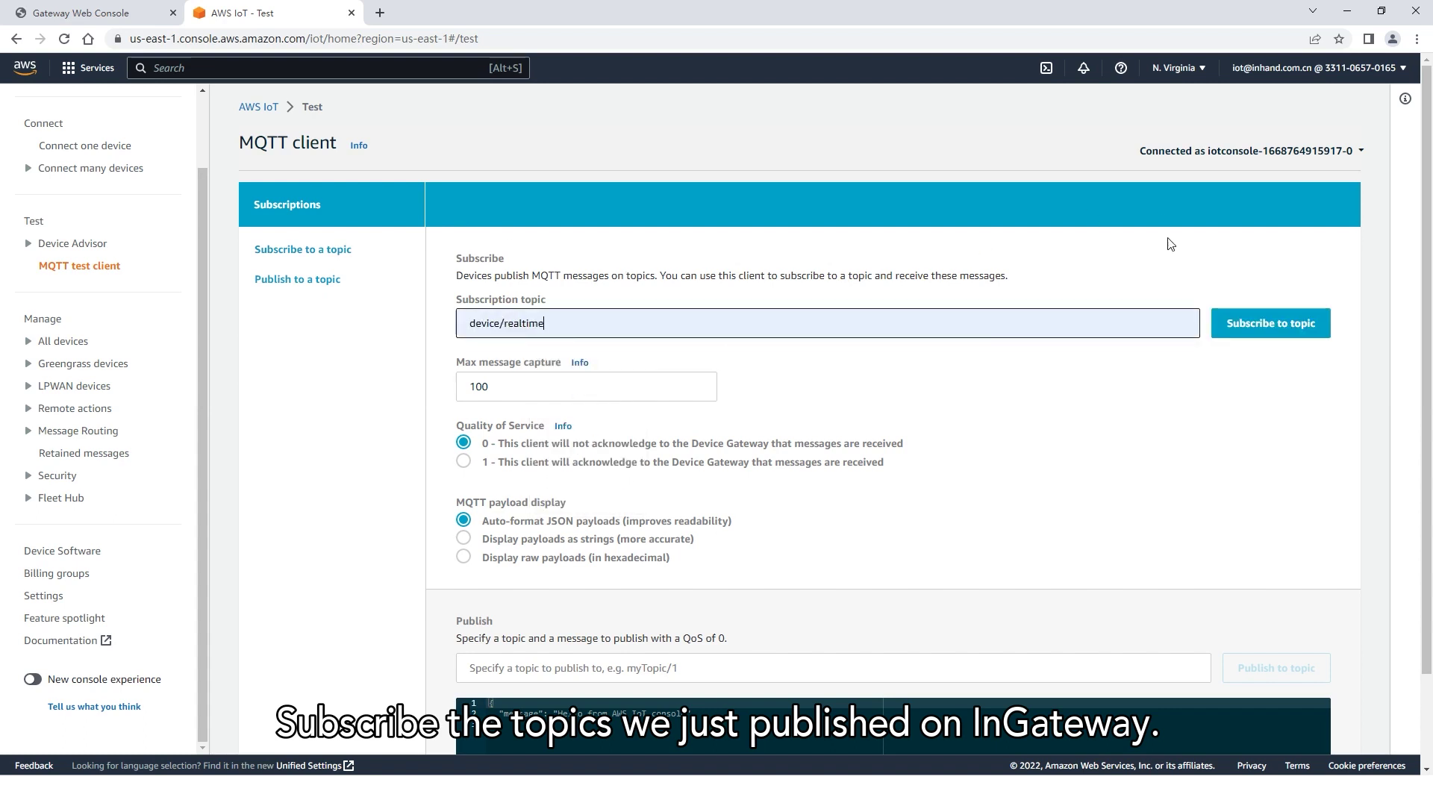
pyautogui.click(1271, 323)
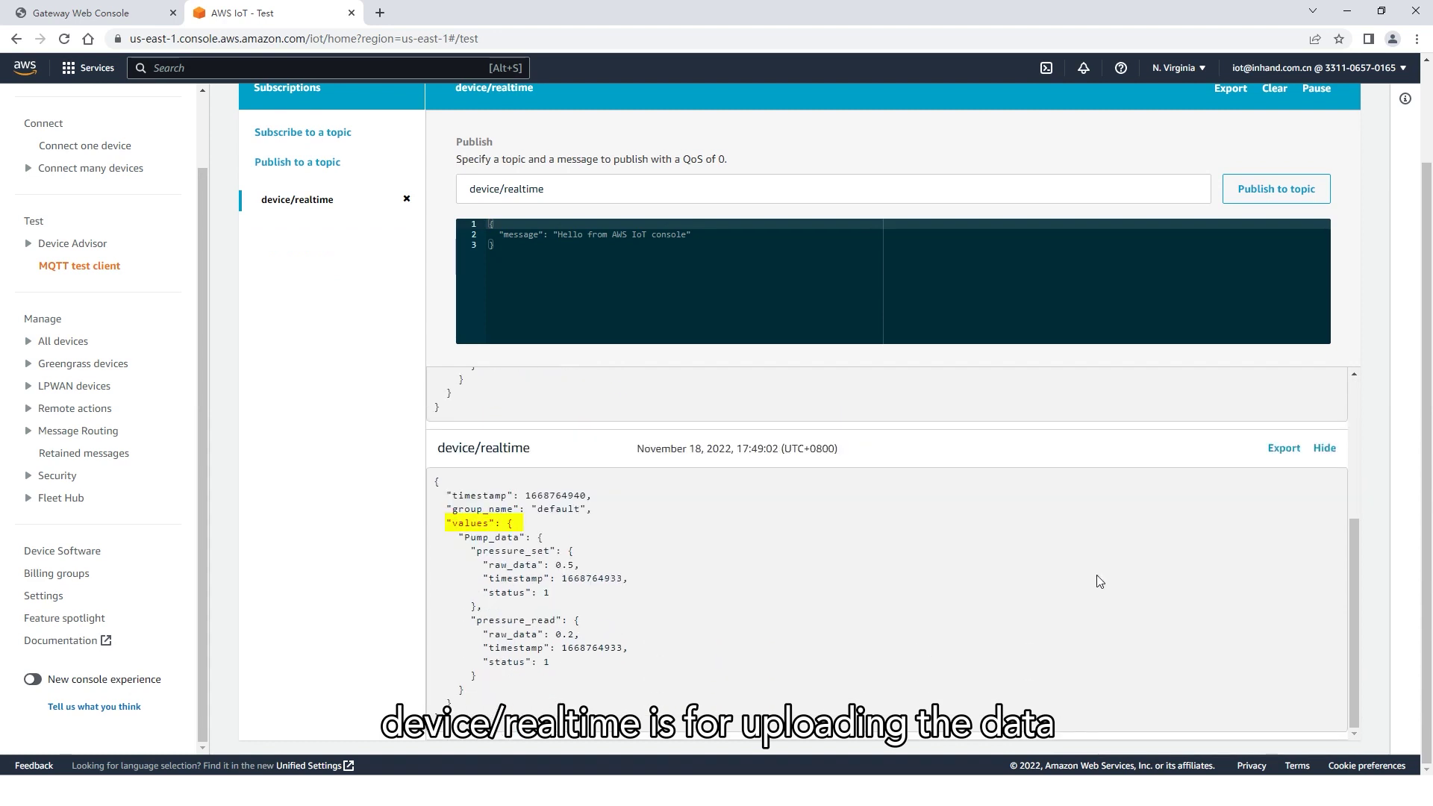
pyautogui.scroll(3, 335, 347)
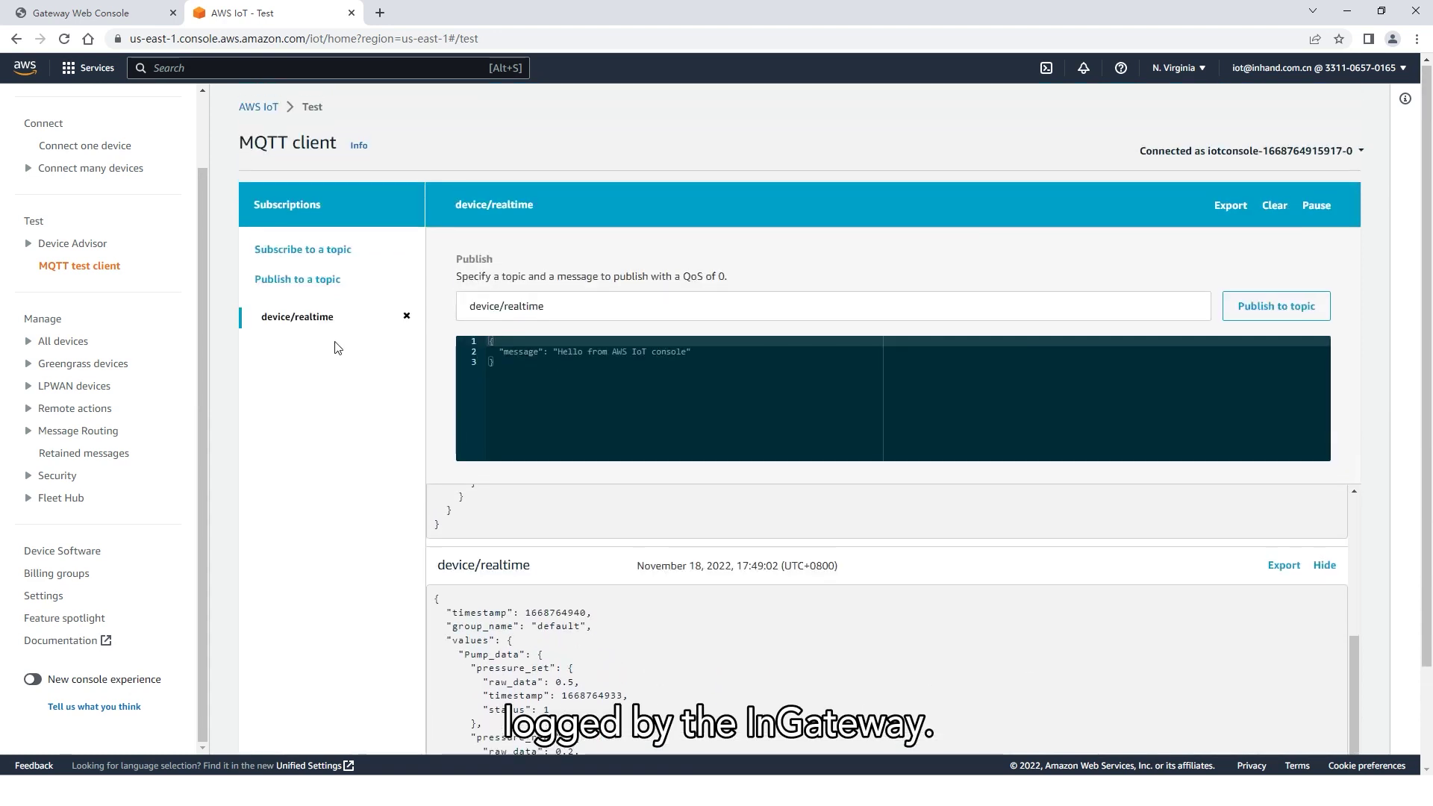
# Step: Subscribe the MQTT test client to device/alarm as a second topic
pyautogui.click(336, 249)
pyautogui.click(581, 323)
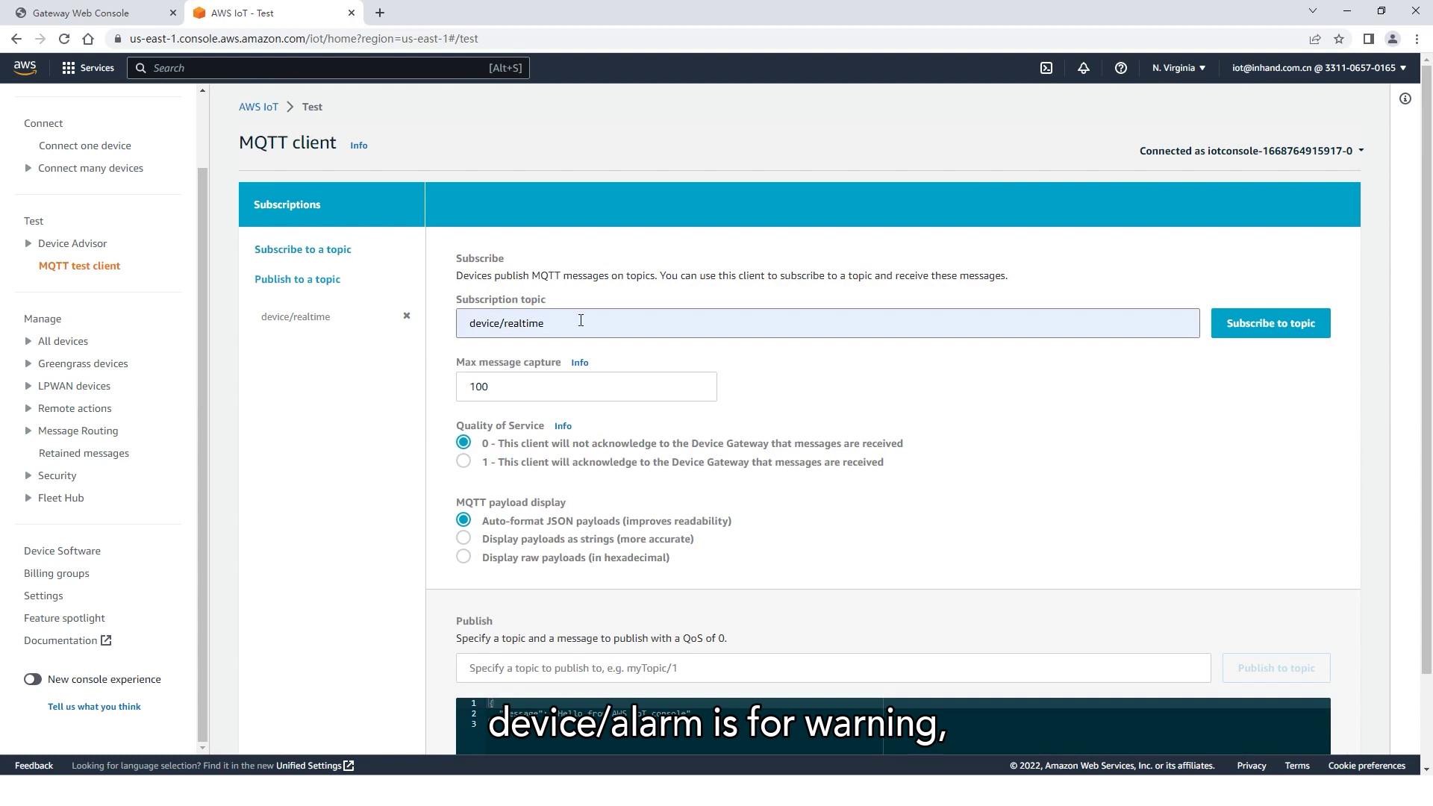
pyautogui.click(610, 350)
pyautogui.click(1271, 323)
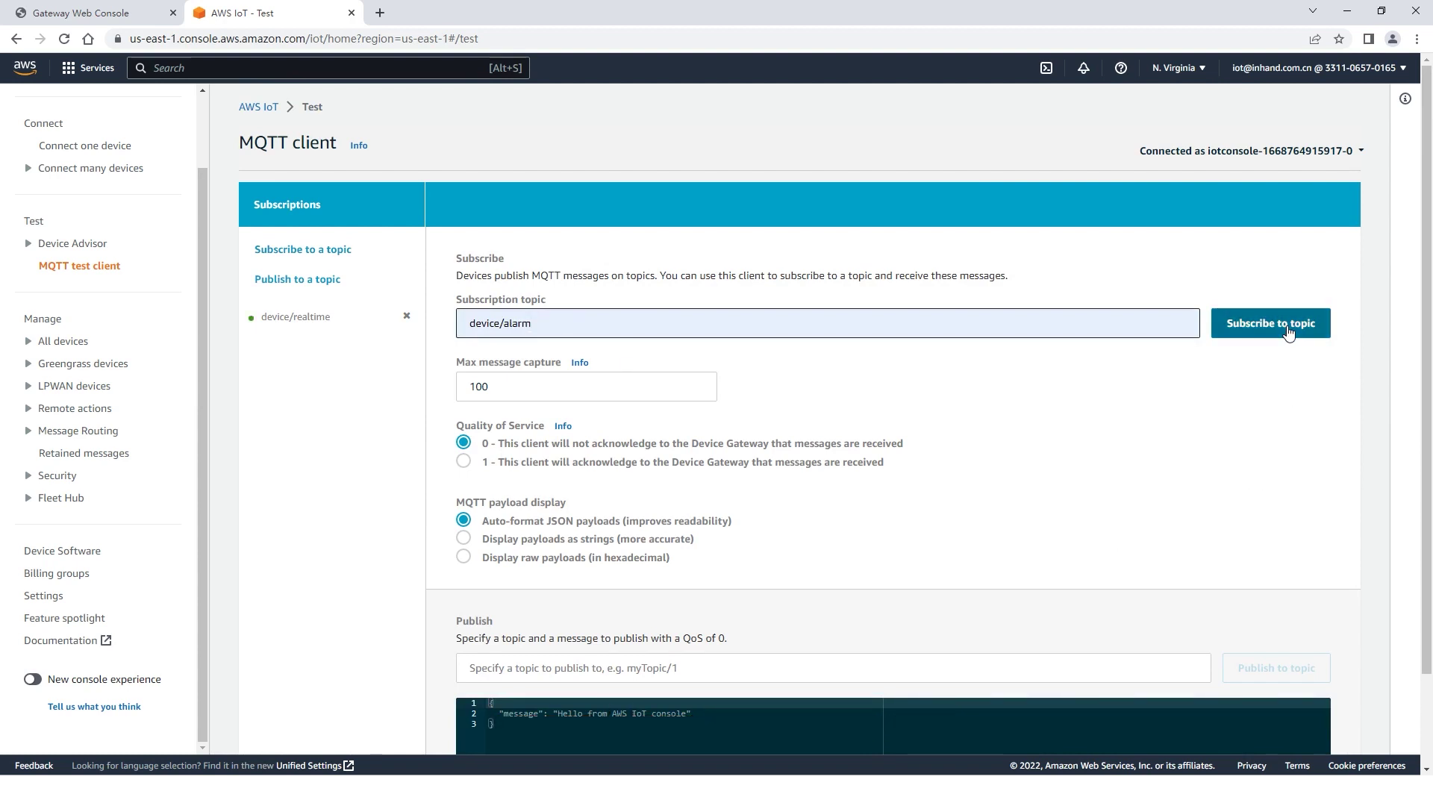
# Step: Change the pressure_read value to 0.7 in the measuring point monitor
pyautogui.click(67, 12)
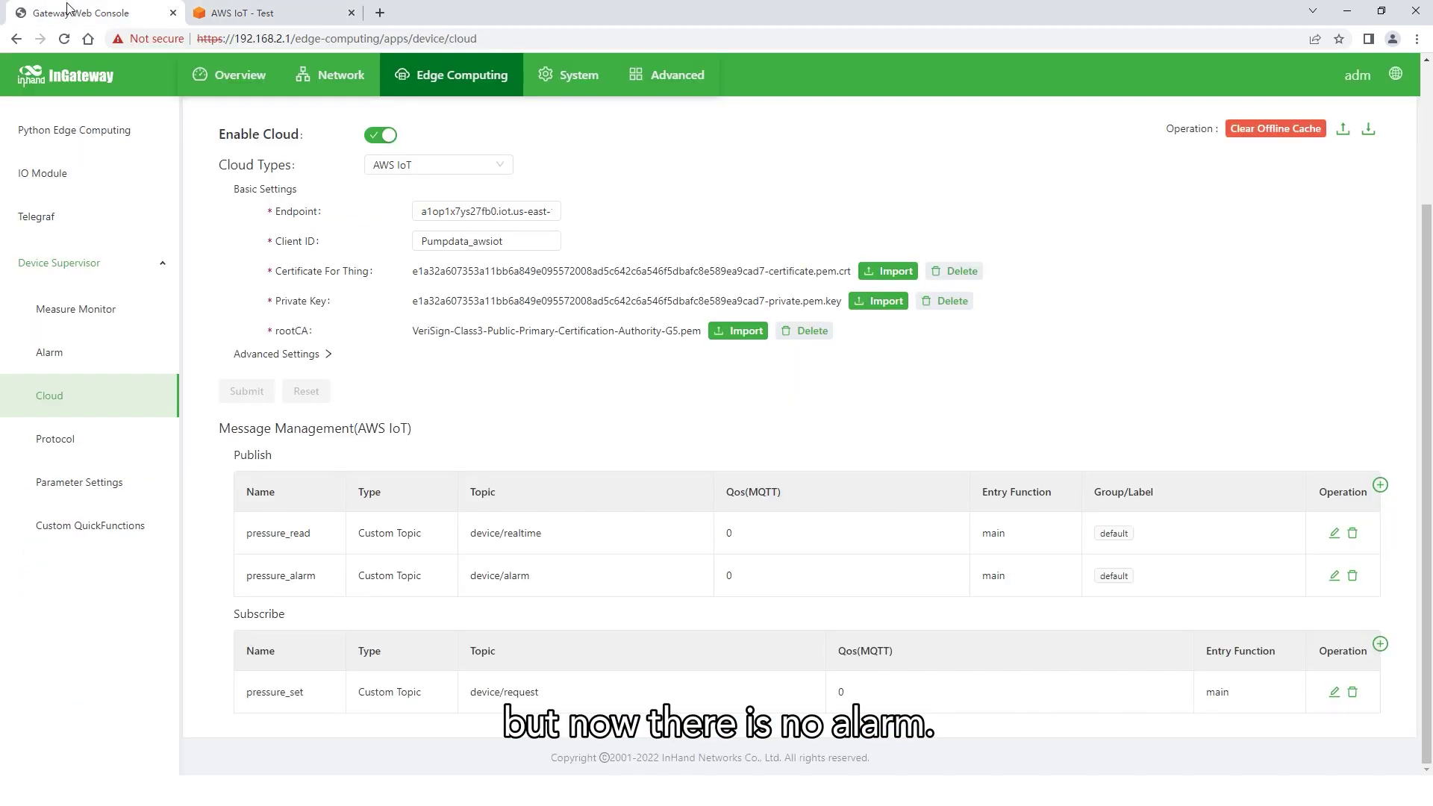
pyautogui.click(79, 309)
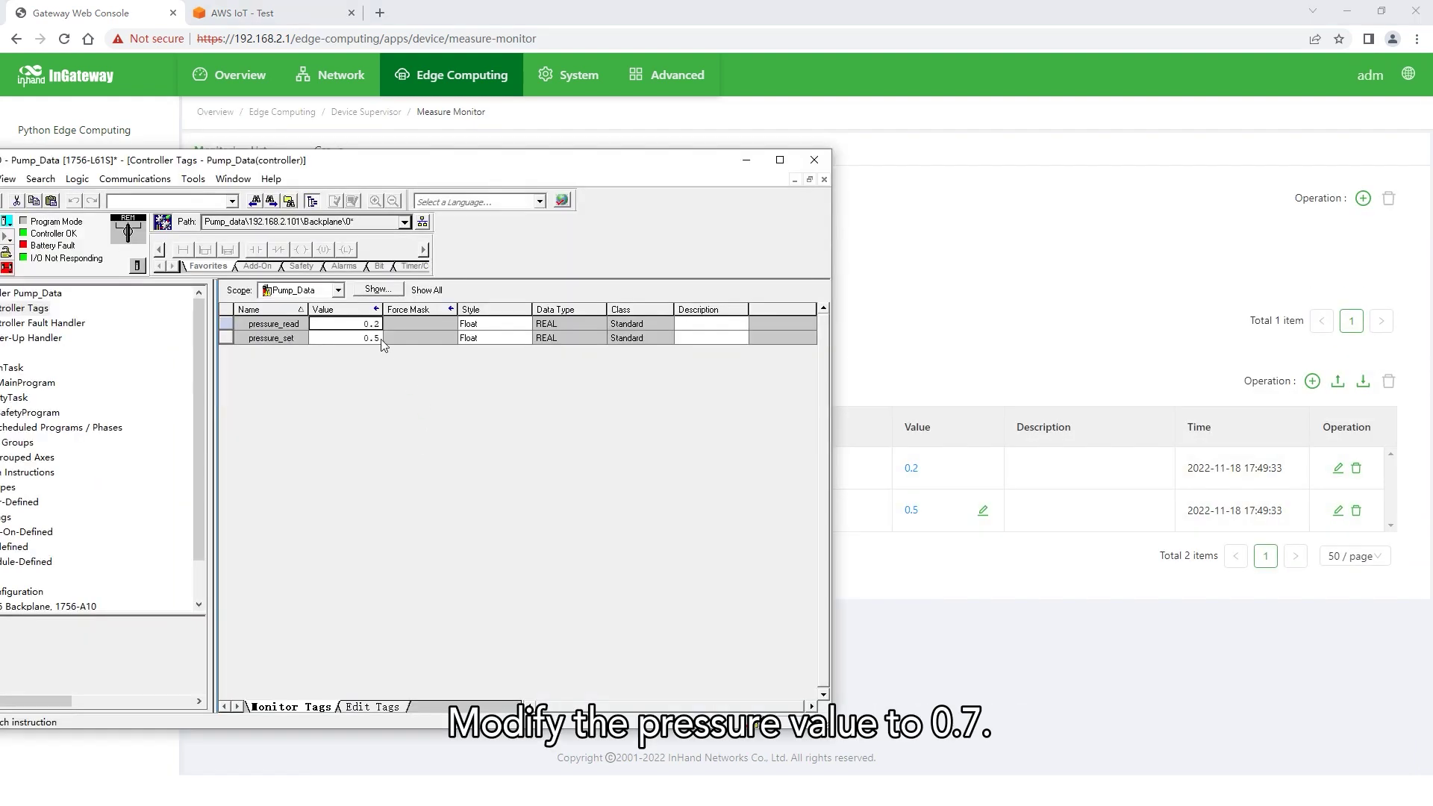
pyautogui.click(378, 326)
pyautogui.press('BackSpace')
pyautogui.press('Return')
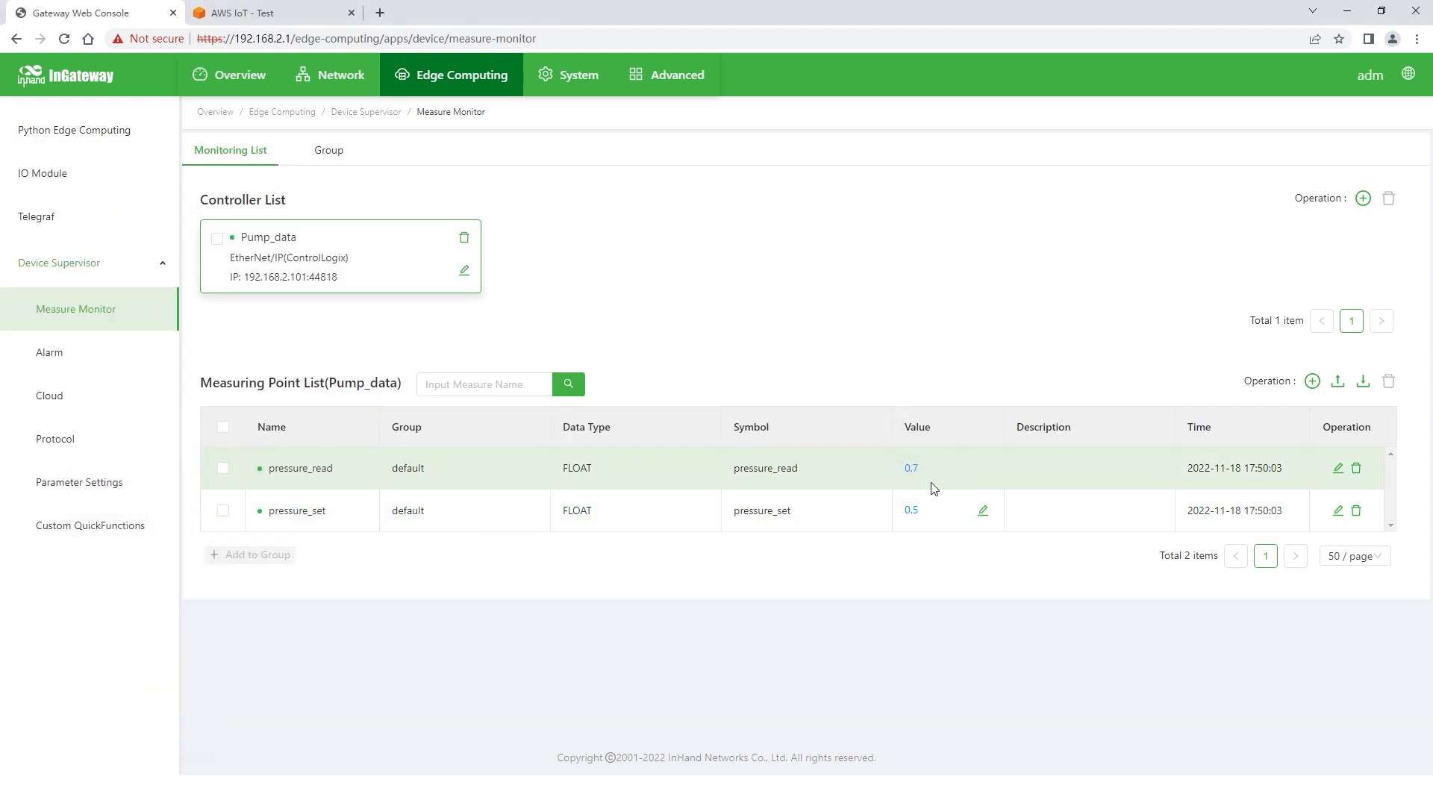
# Step: Check the pressure_exceed alarm in the gateway's alarm list and on AWS device/alarm
pyautogui.click(49, 352)
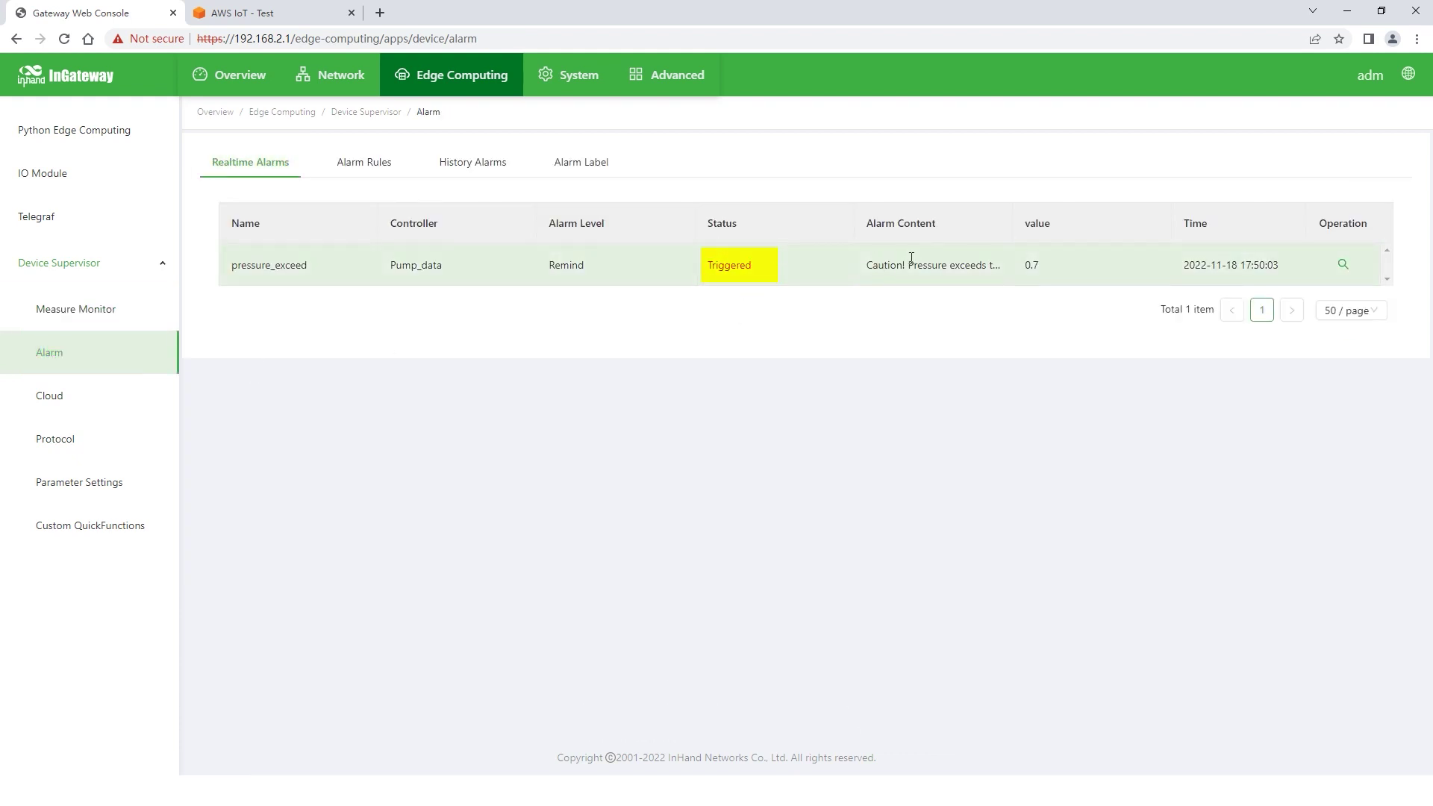
pyautogui.click(291, 13)
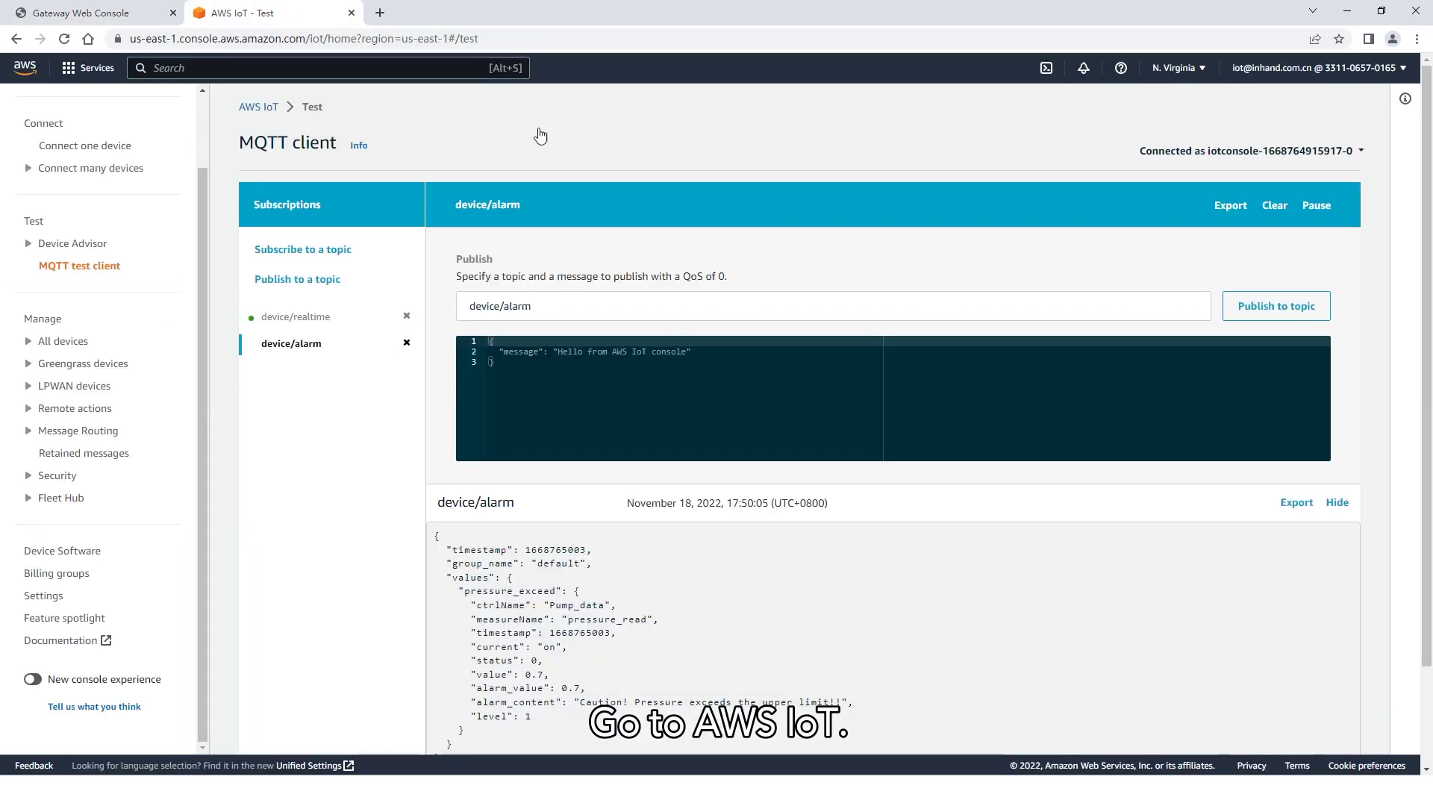
pyautogui.scroll(-1, 673, 586)
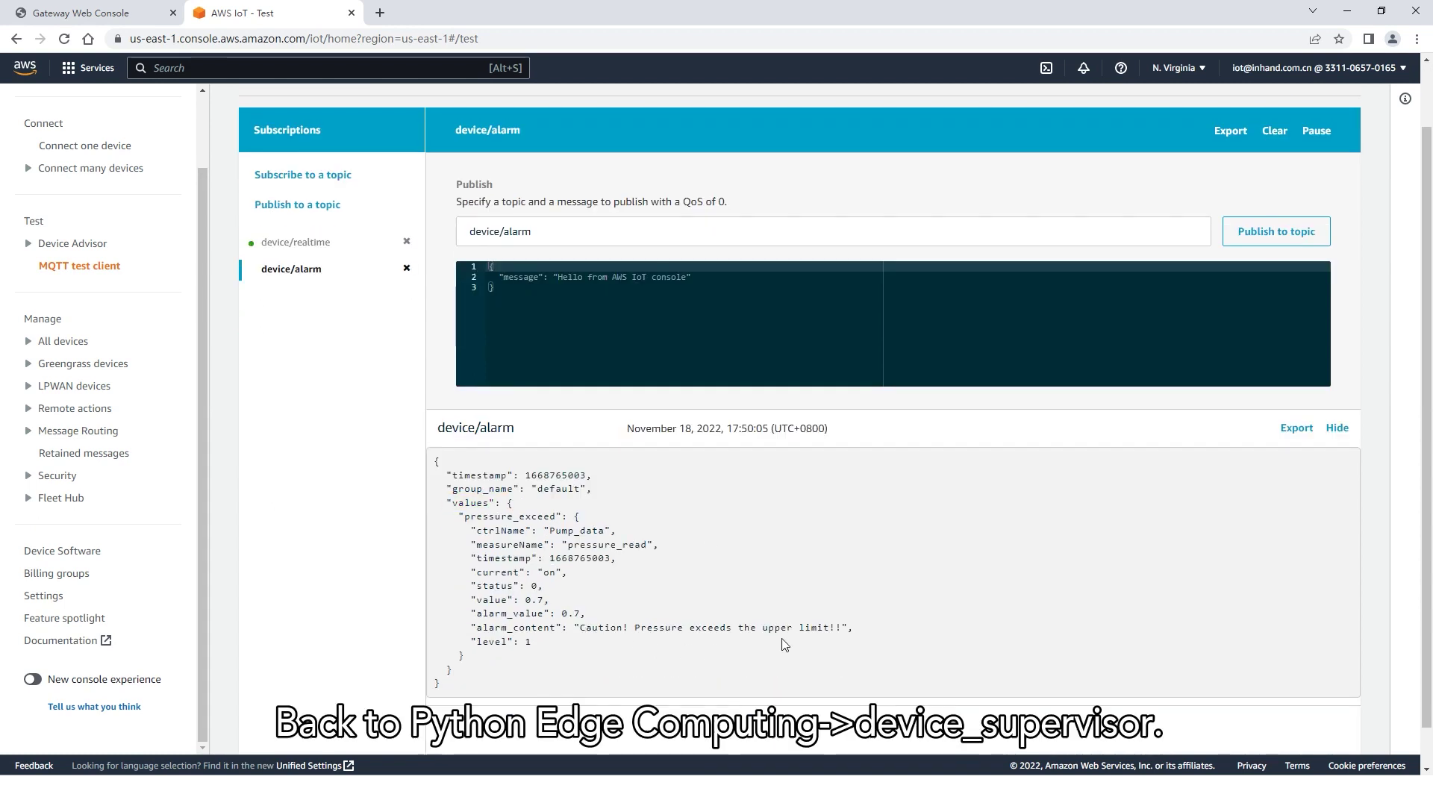
pyautogui.click(67, 12)
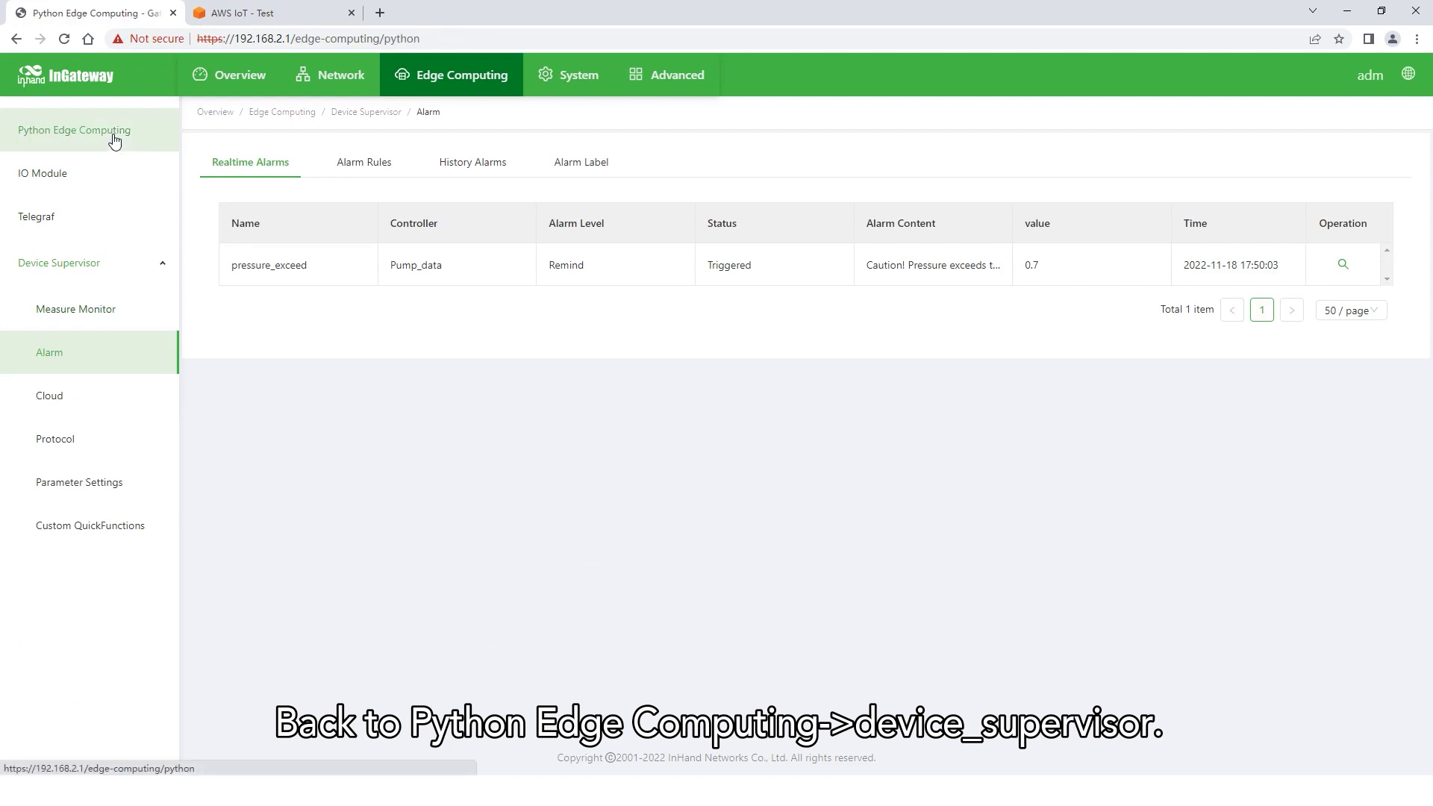
# Step: Open the device_supervisor app log and publish a test message to device/request
pyautogui.click(115, 138)
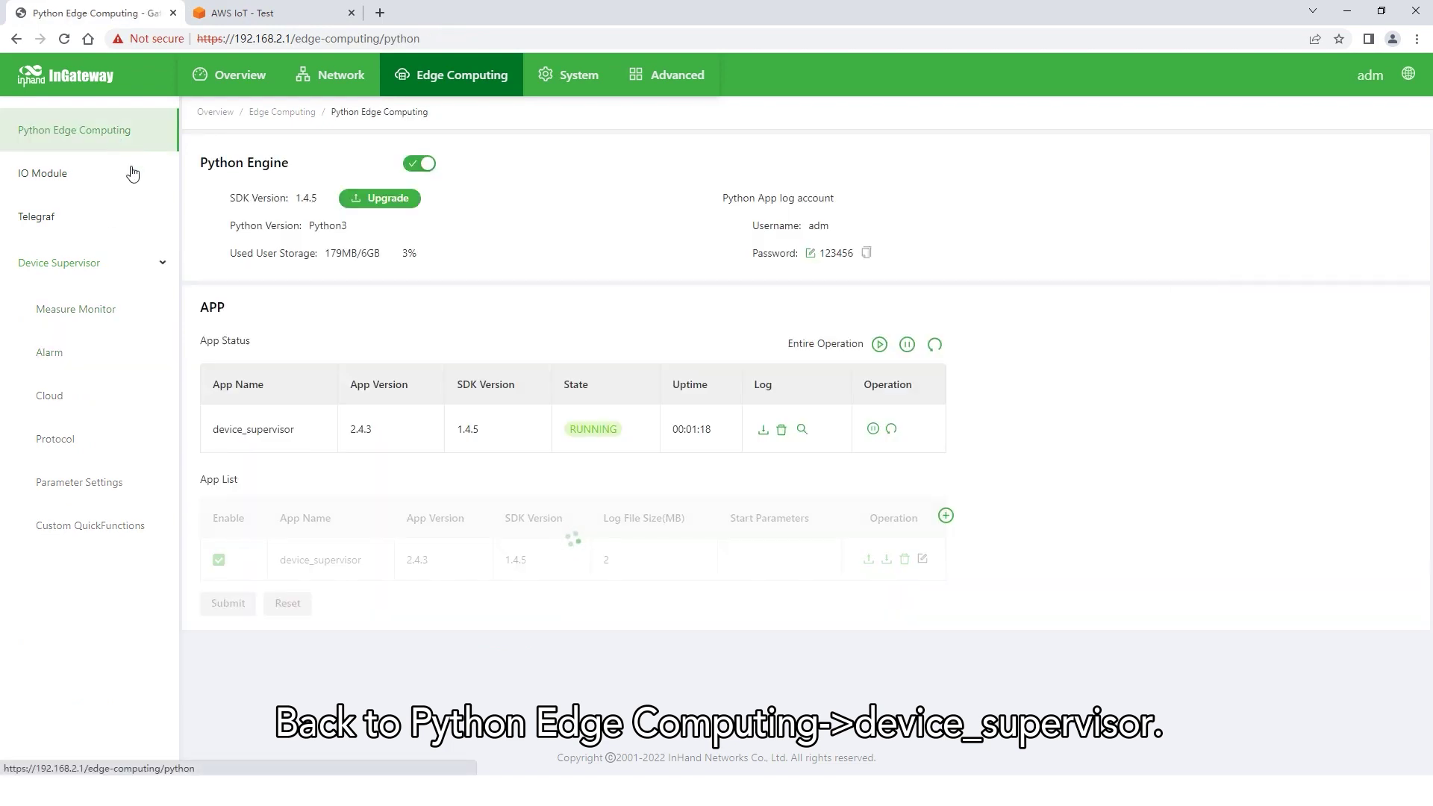
pyautogui.click(799, 429)
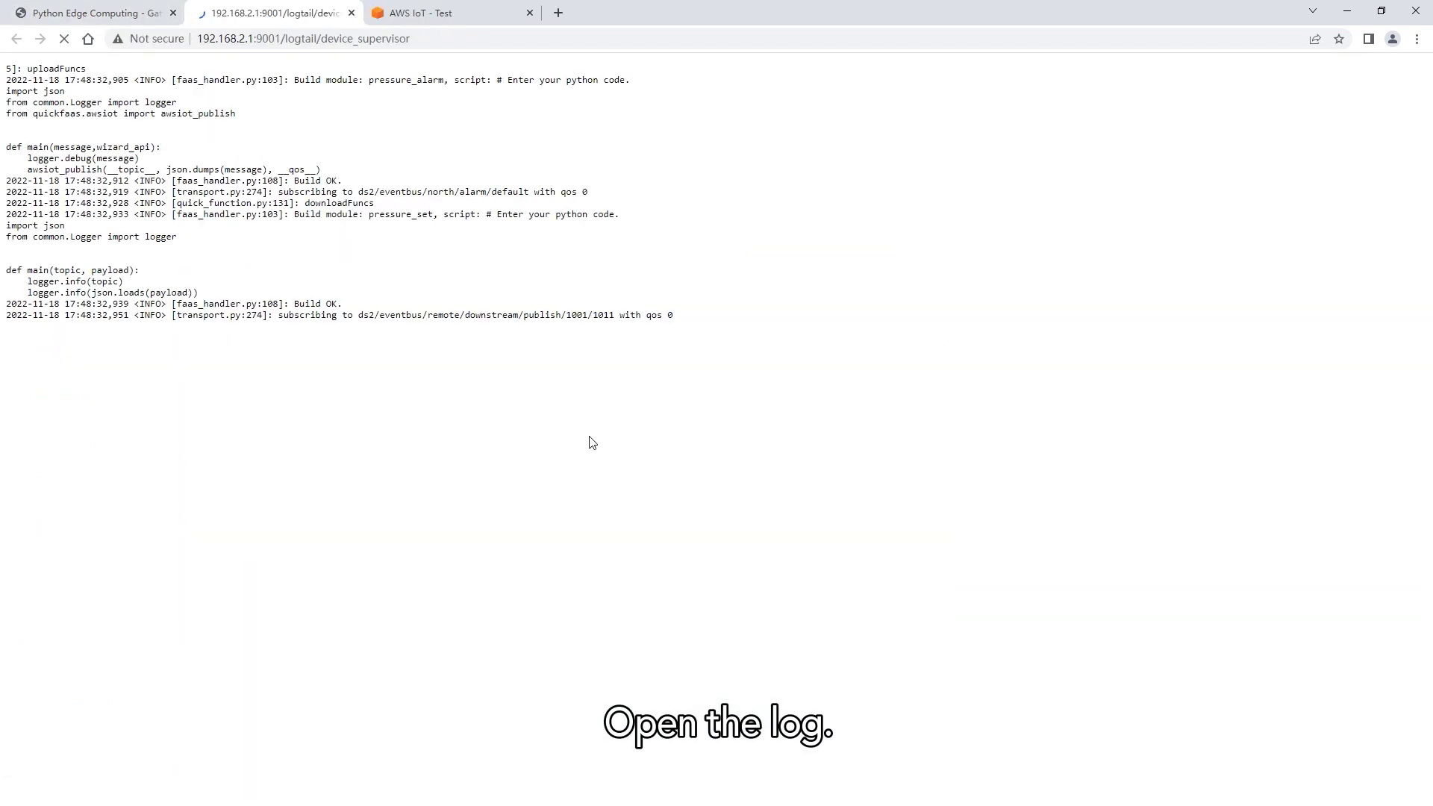
pyautogui.click(453, 14)
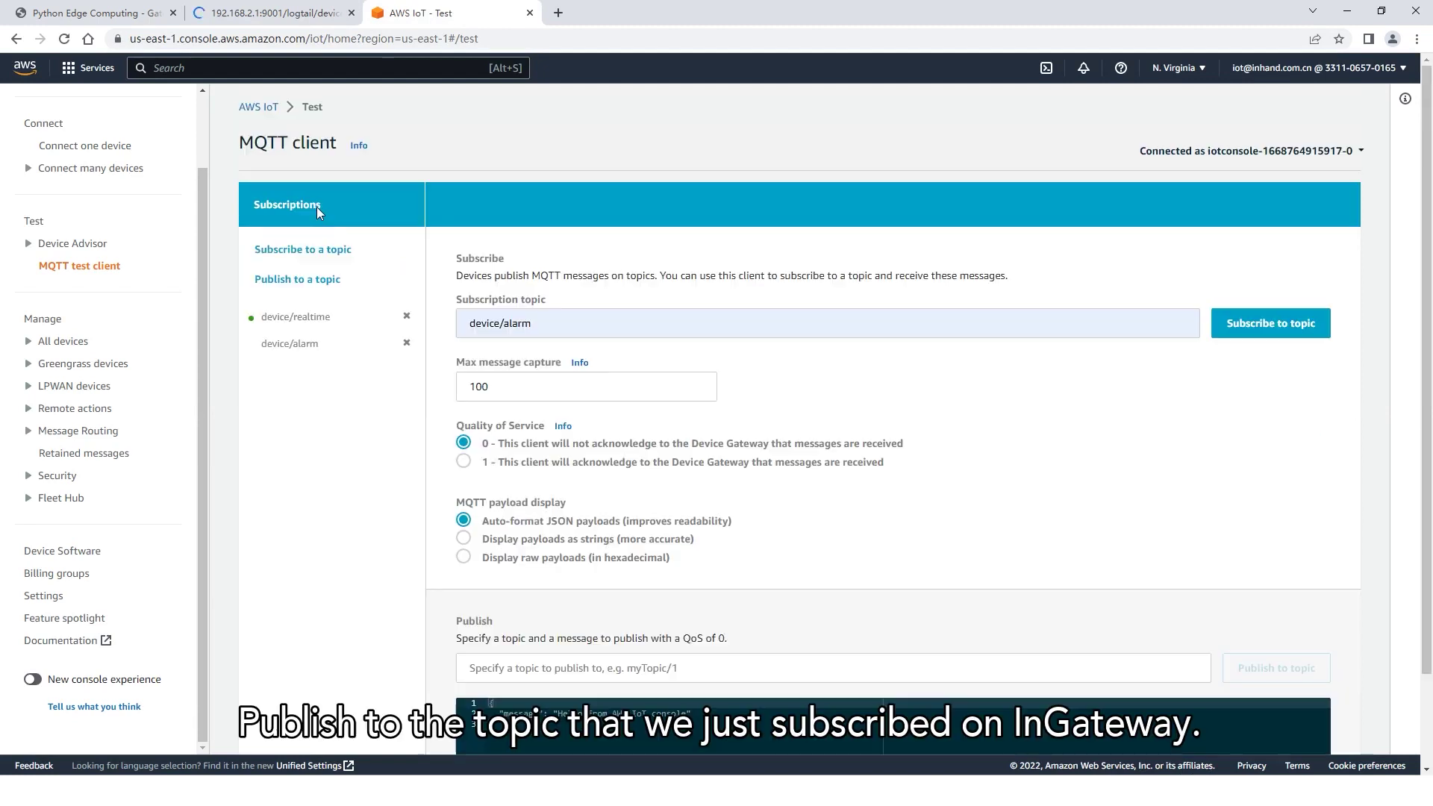
pyautogui.scroll(-1, 318, 211)
pyautogui.click(516, 562)
pyautogui.write('device/request')
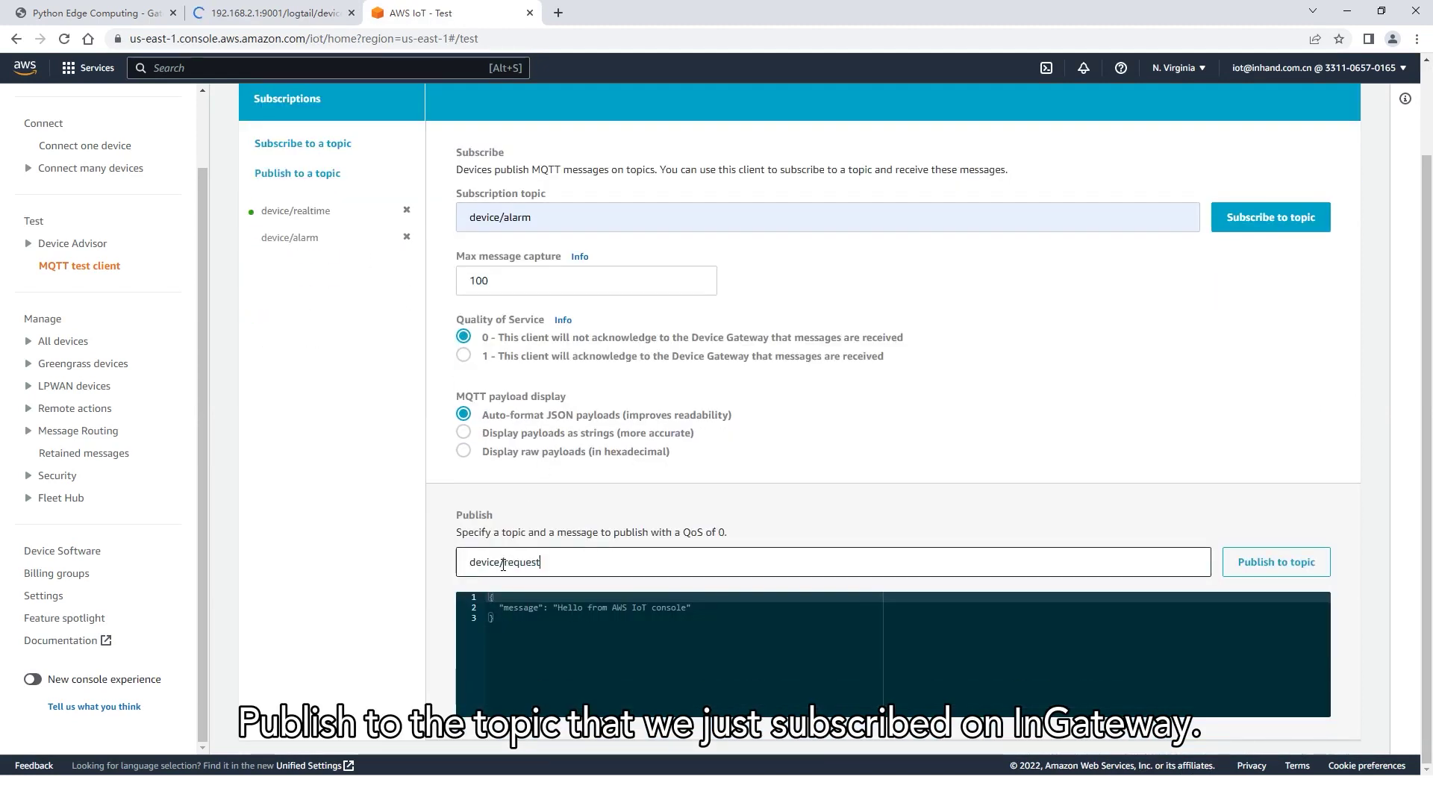
pyautogui.click(1277, 562)
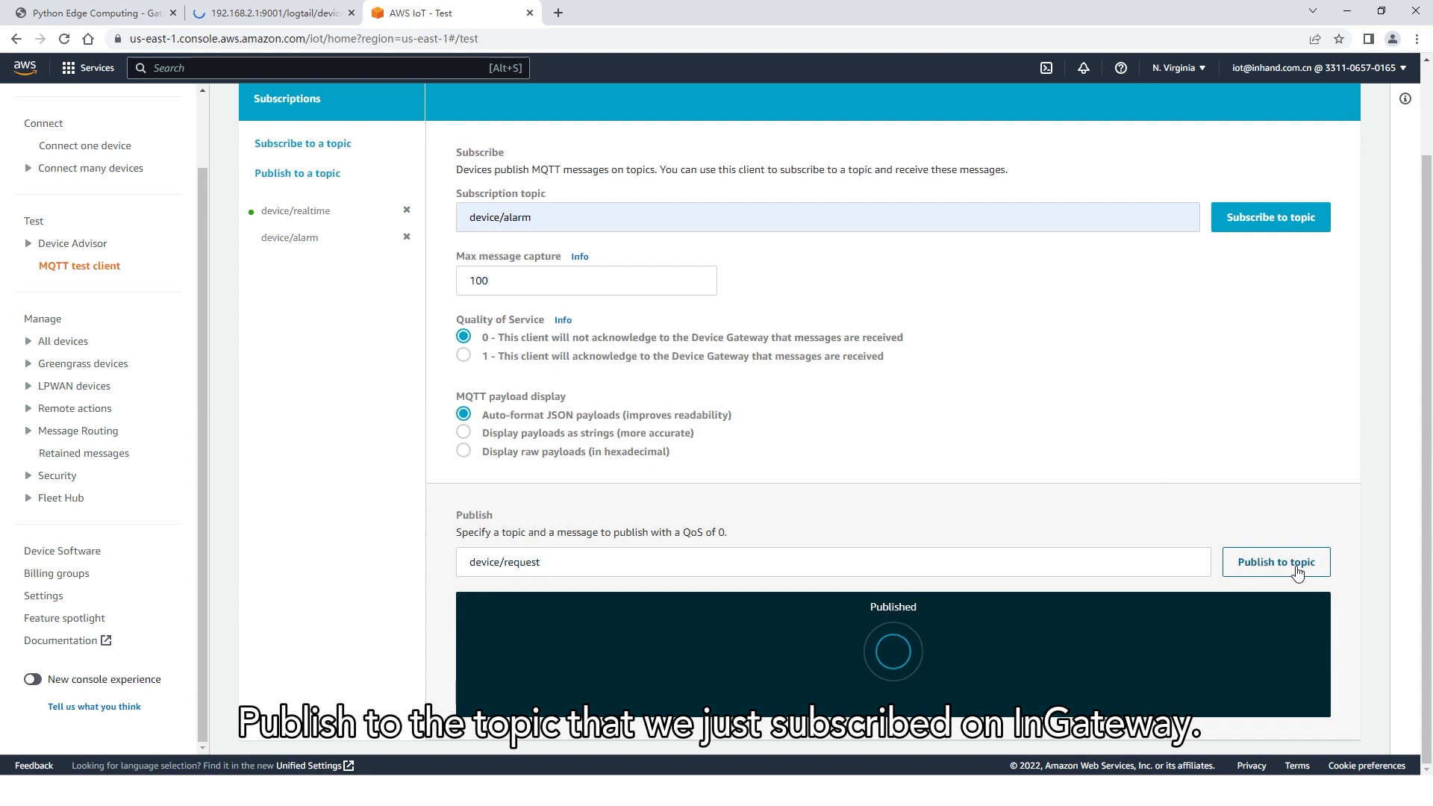
# Step: View the device_supervisor log showing 'Hello from AWS IoT console' received on device/request
pyautogui.click(258, 13)
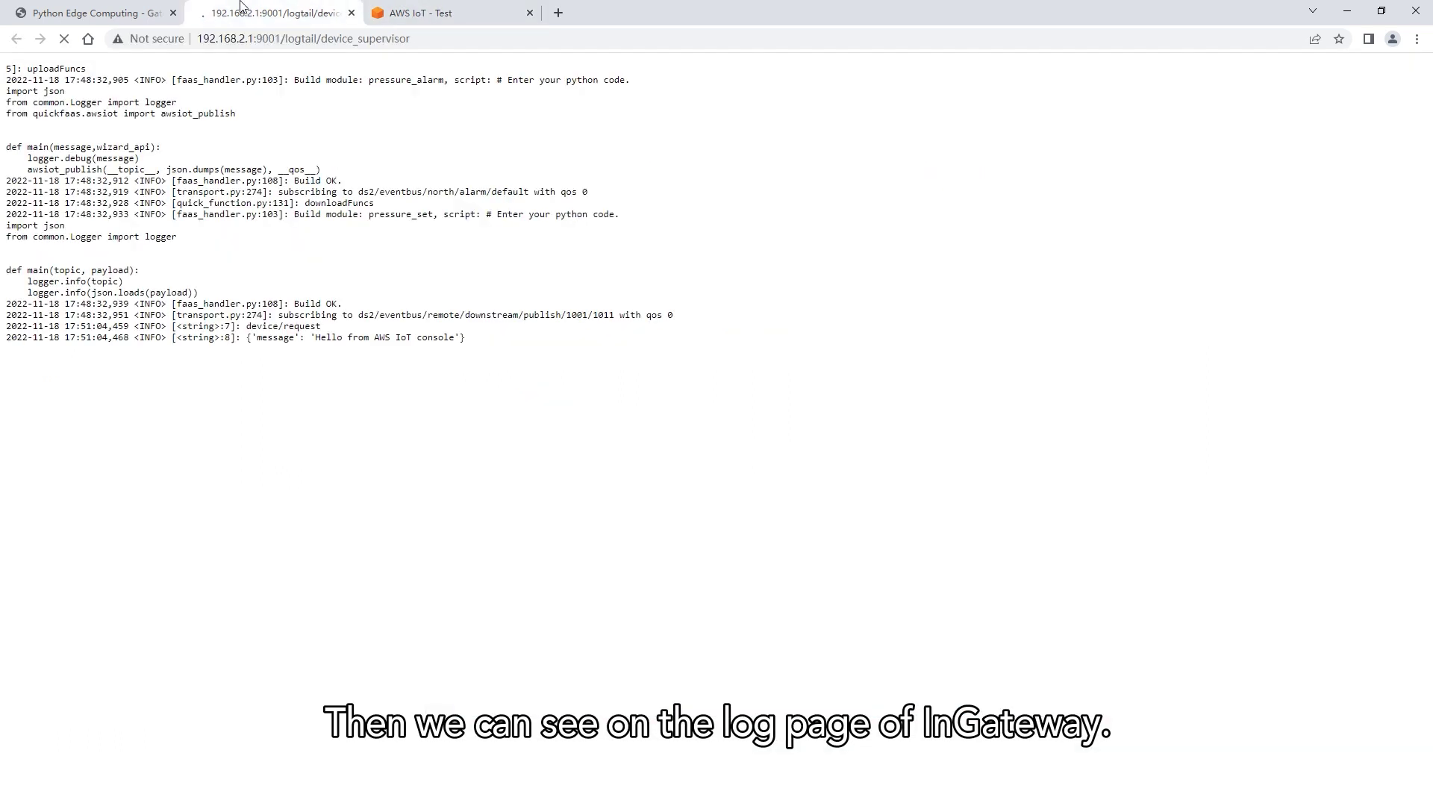